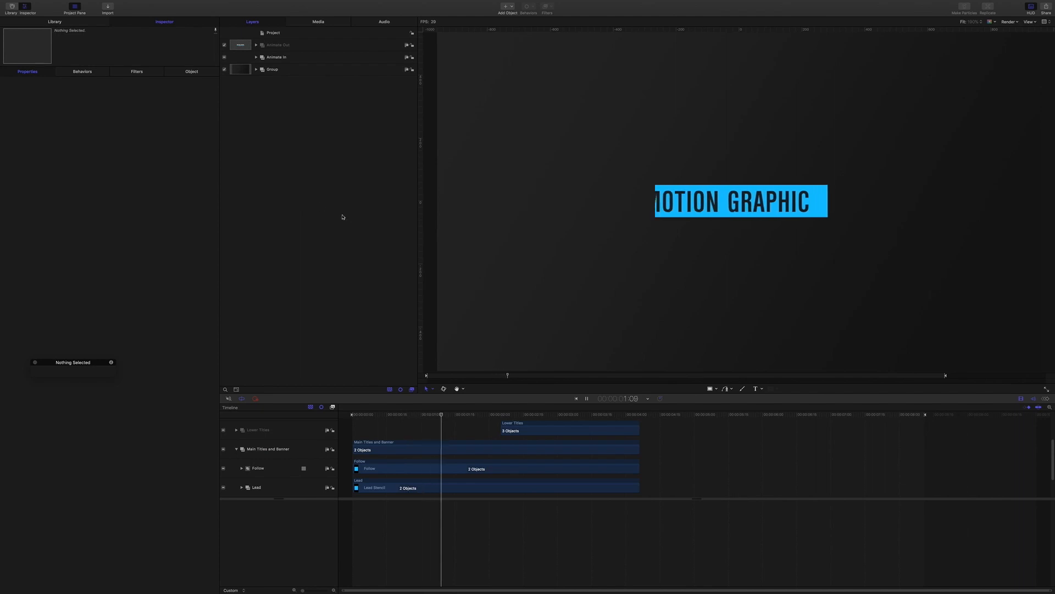
# Step: Scrub through the Motion Graphic title's opening animation and play it back from about 00:00:01:28
pyautogui.click(452, 415)
pyautogui.moveTo(451, 415); pyautogui.dragTo(388, 415)
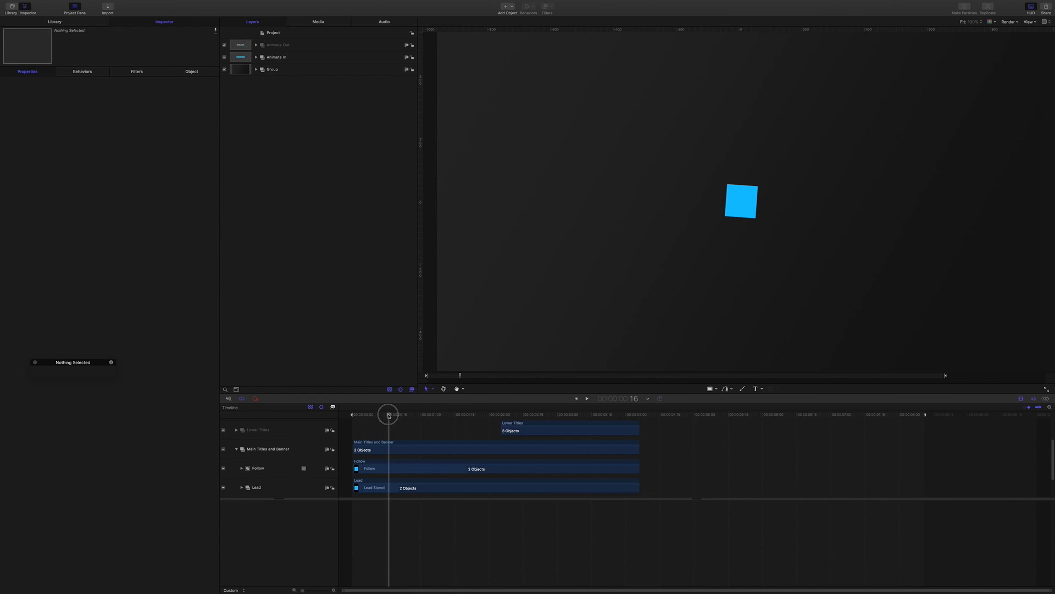
pyautogui.moveTo(388, 415); pyautogui.dragTo(485, 416)
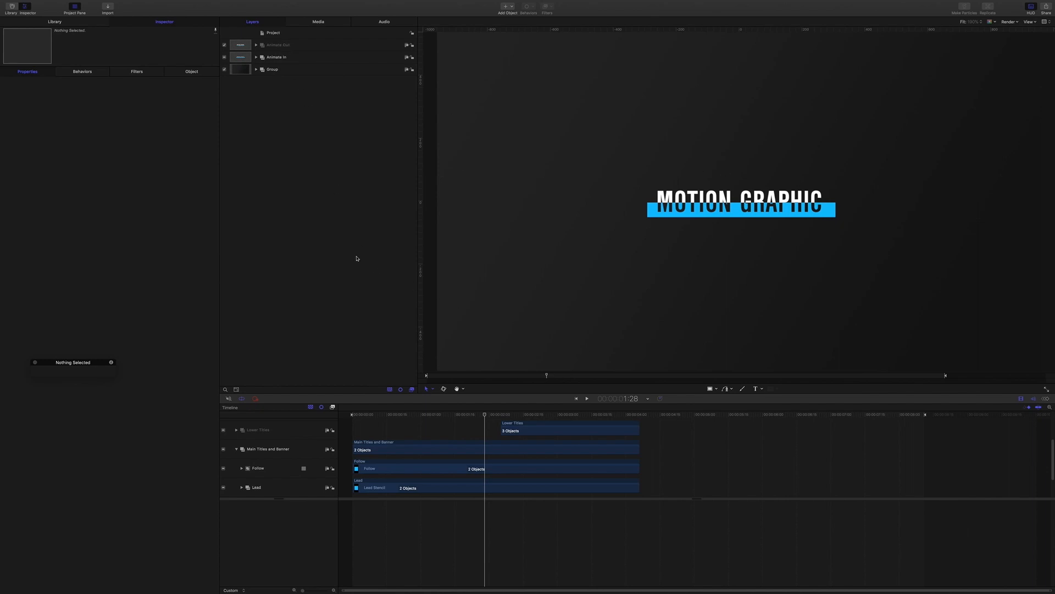
pyautogui.press('space')
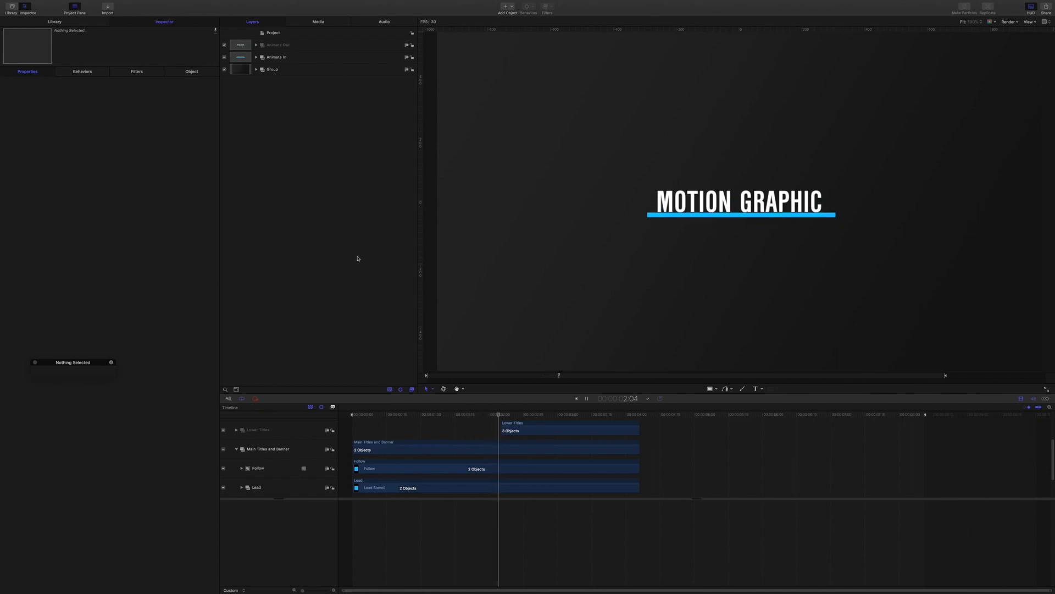
# Step: Examine how the Animate Out and Animate In groups are built, including the Lower Titles and Main Titles and Banner subgroups
pyautogui.click(280, 46)
pyautogui.click(256, 45)
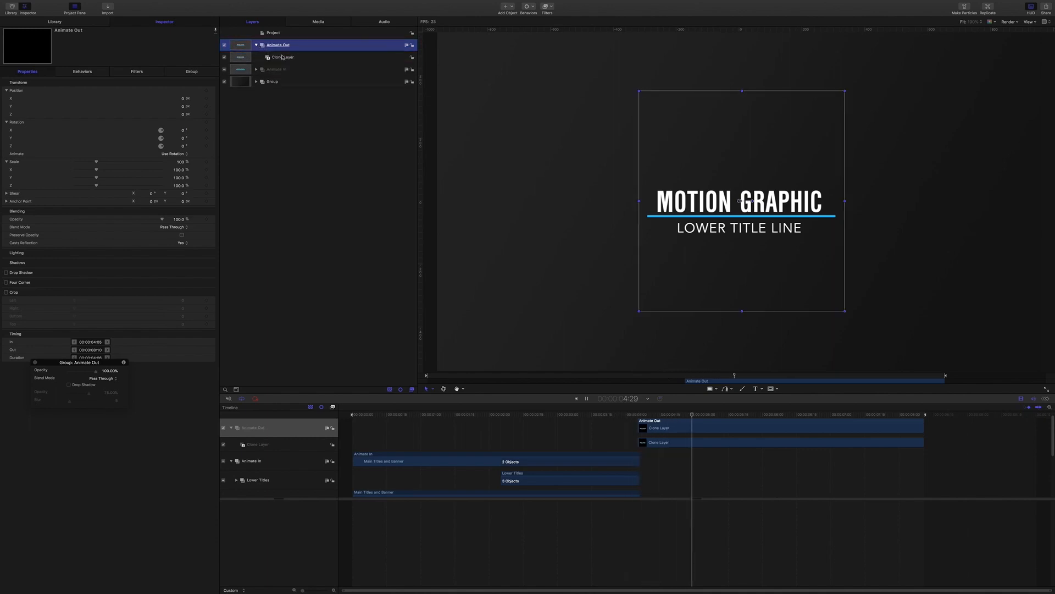
pyautogui.click(271, 70)
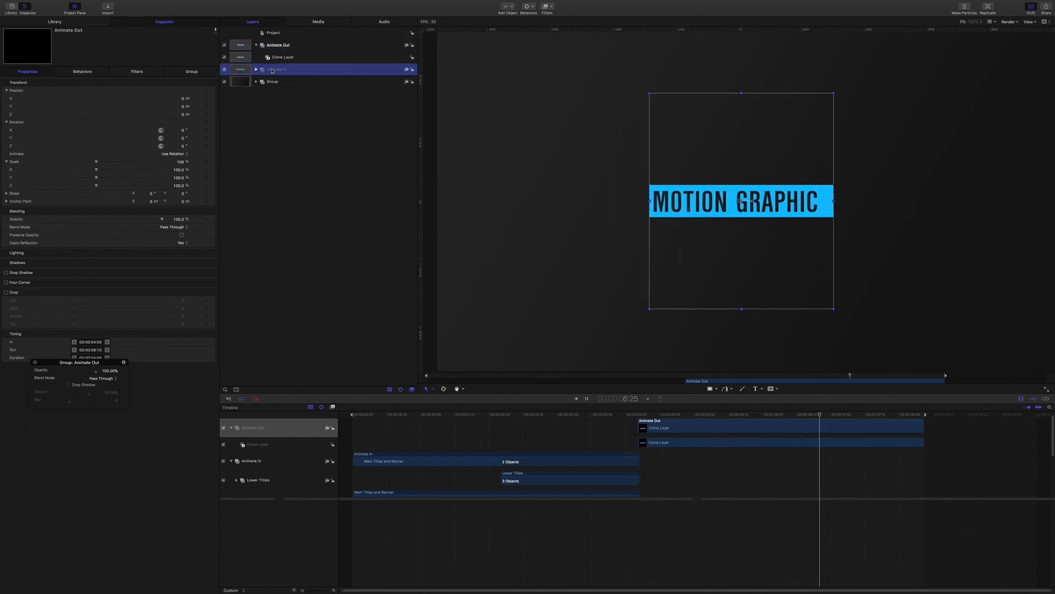
pyautogui.click(256, 69)
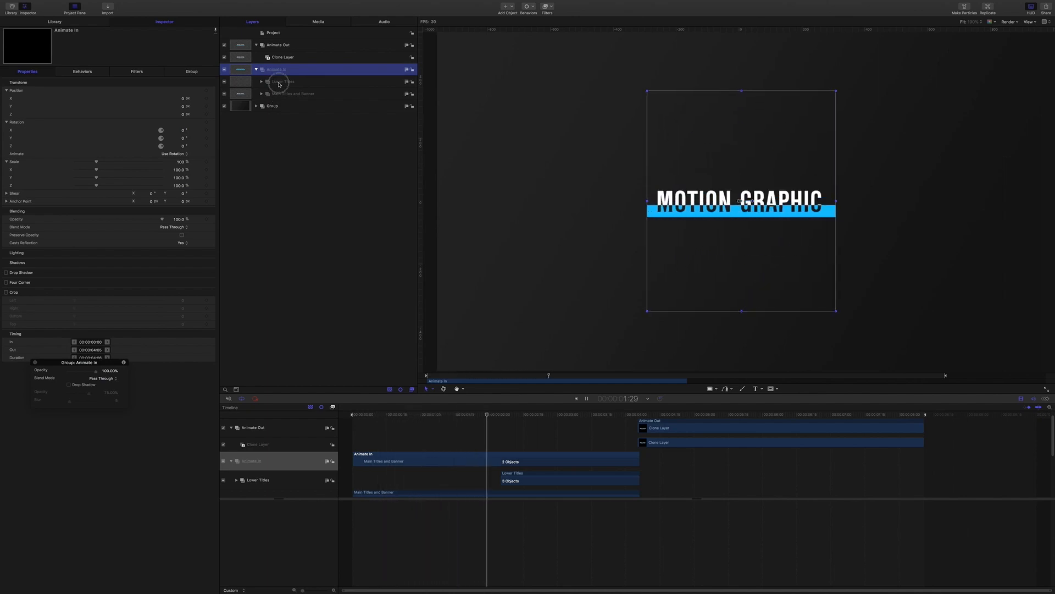
pyautogui.click(279, 83)
pyautogui.click(262, 81)
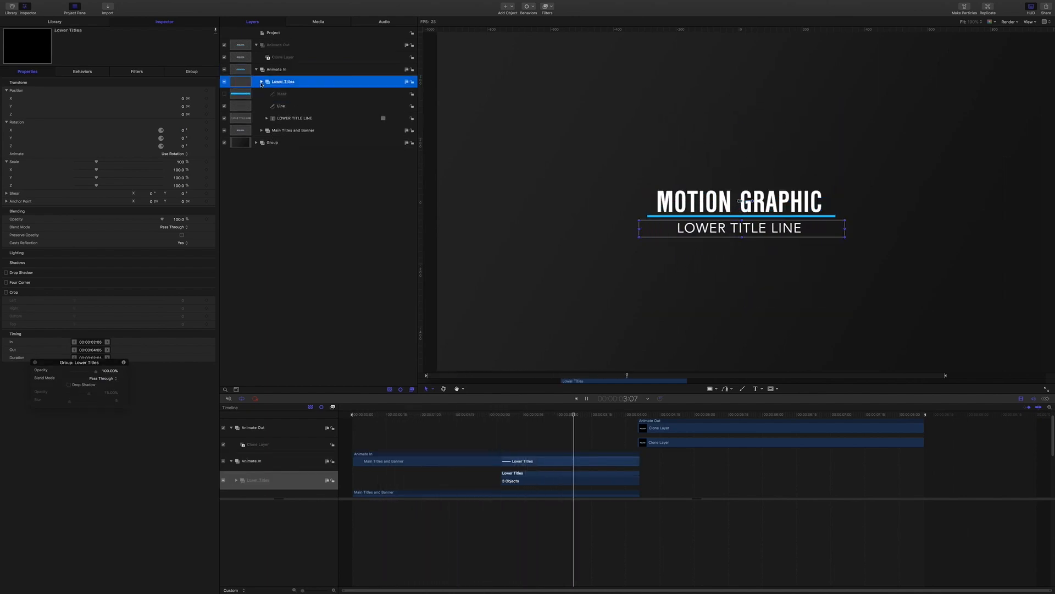
pyautogui.click(262, 81)
pyautogui.click(262, 94)
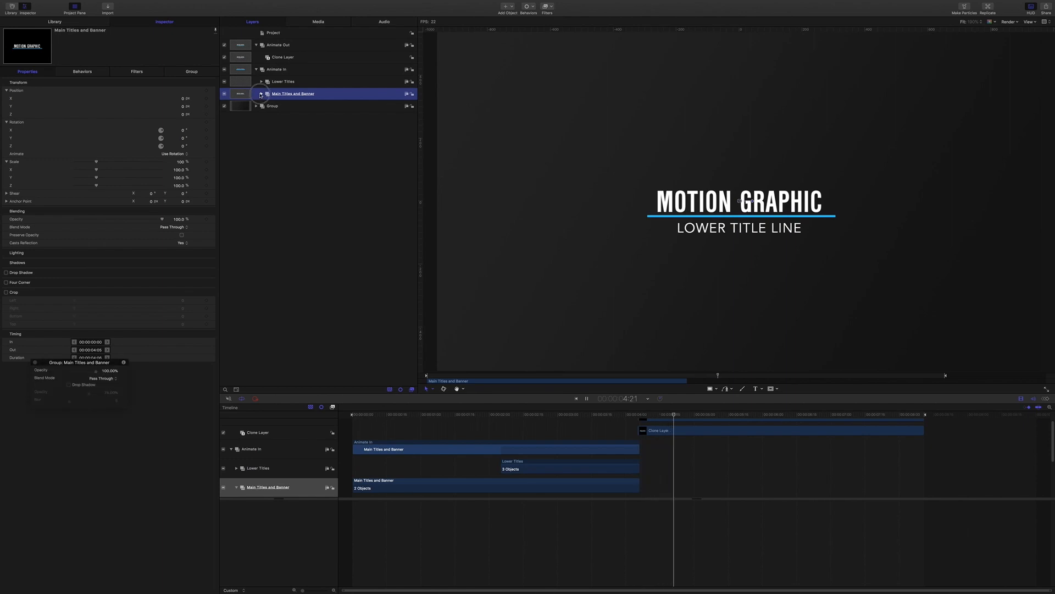
pyautogui.click(261, 94)
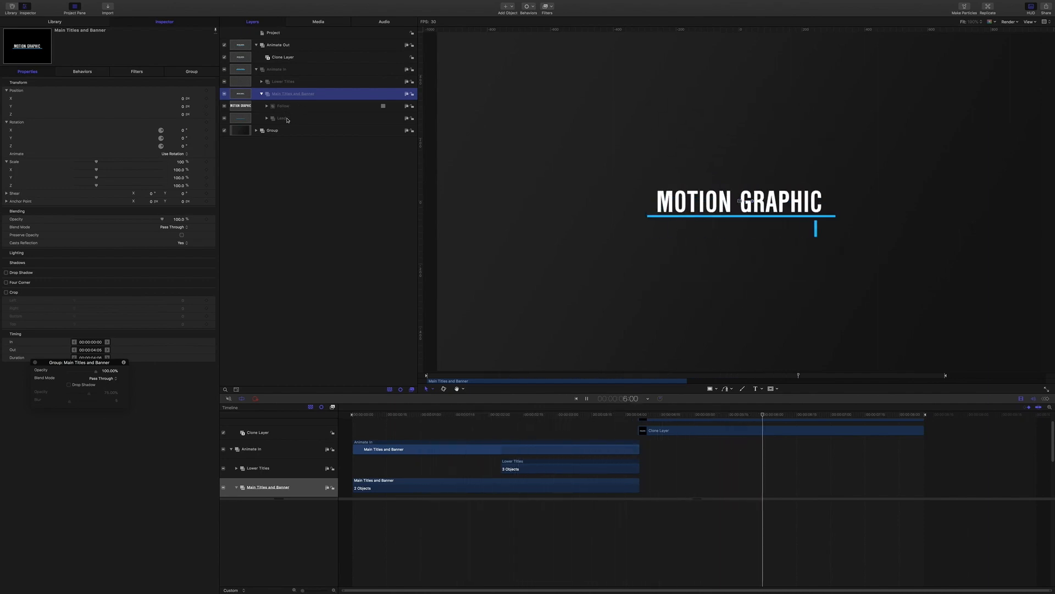
# Step: Scrub the animation from the Animate Out section back to 00:00:01:10 to review the banner reveal
pyautogui.click(834, 415)
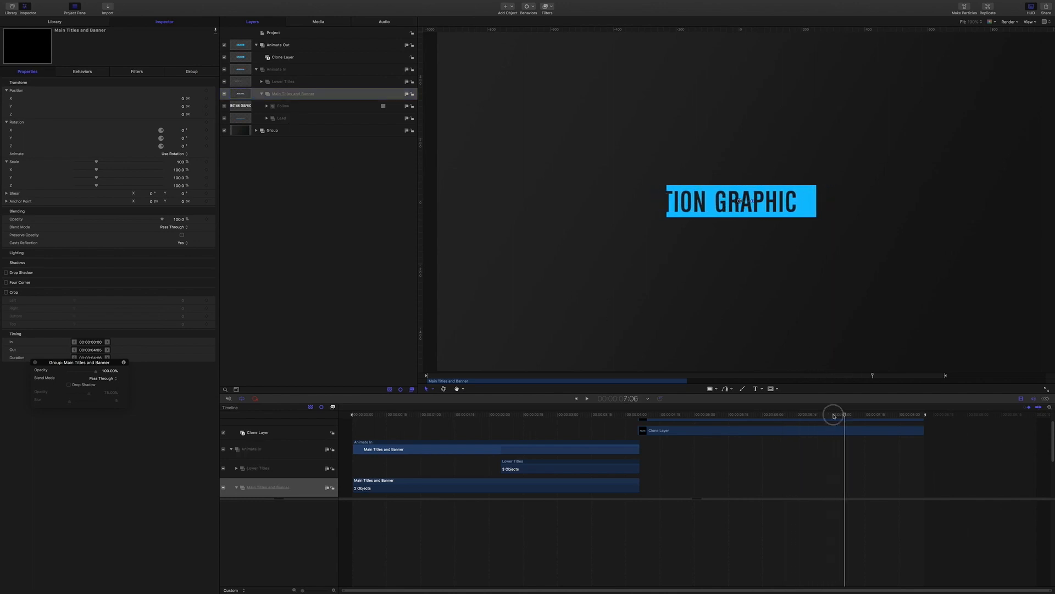
pyautogui.moveTo(833, 415); pyautogui.dragTo(444, 415)
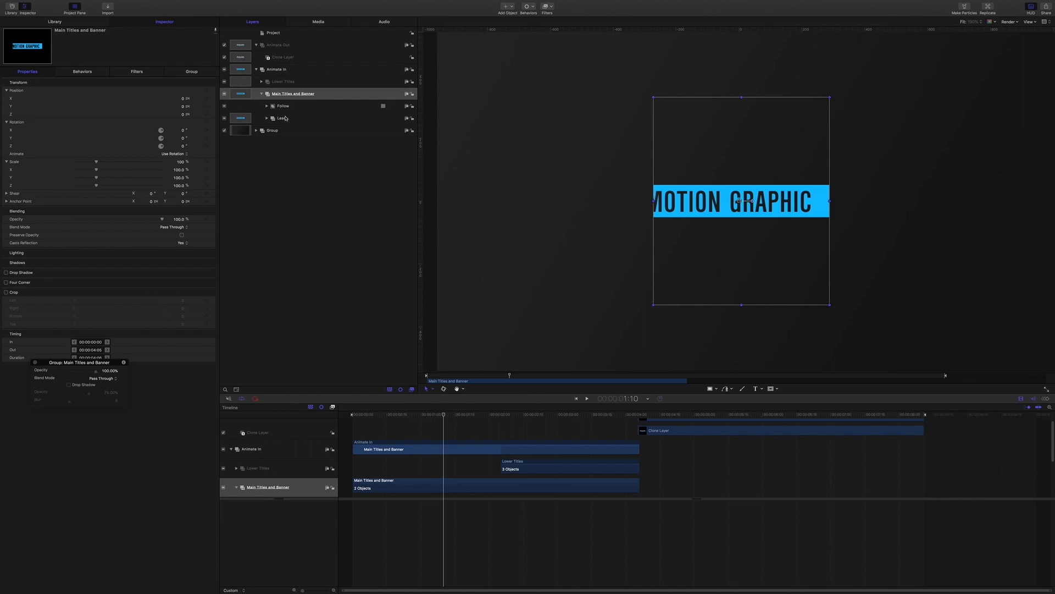
pyautogui.press('space')
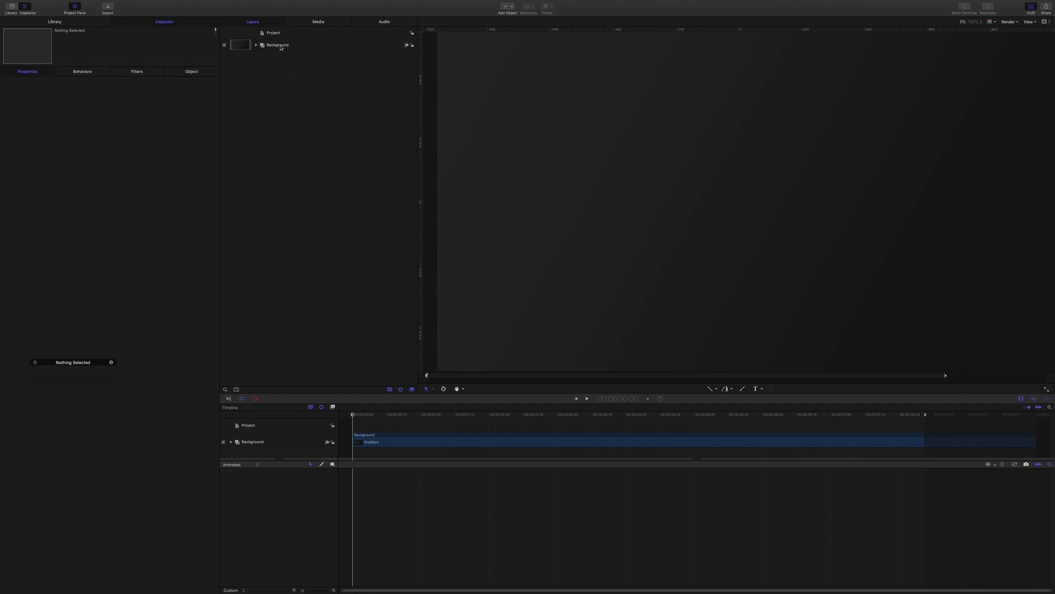
# Step: Add three new empty groups above the Background group
pyautogui.click(256, 46)
pyautogui.click(255, 45)
pyautogui.press('super+shift+n')
pyautogui.press('super+shift+n')
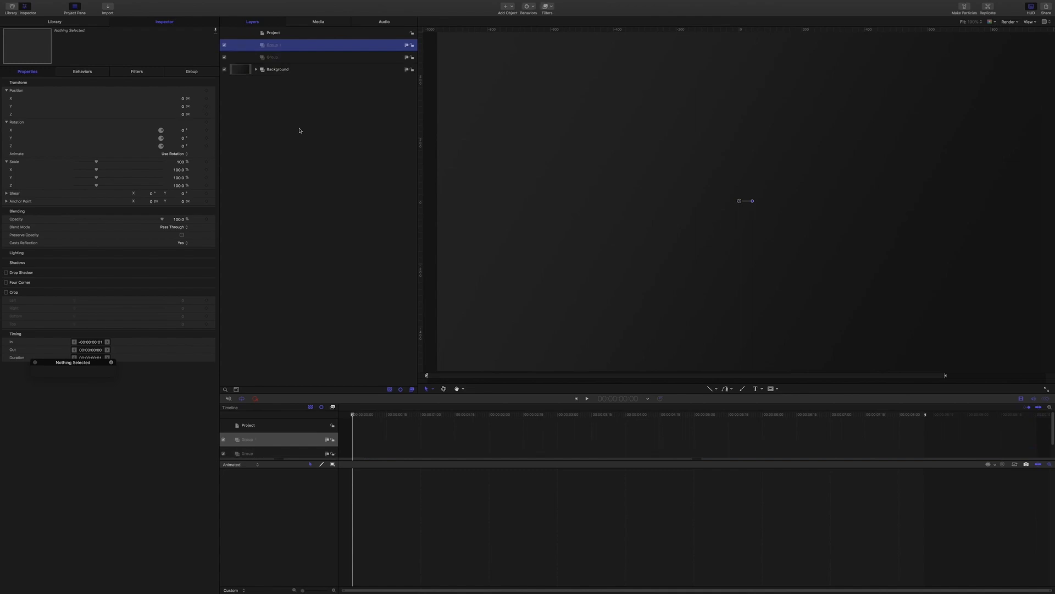
pyautogui.press('super+shift+n')
# Step: Rename the three new groups Main Titles, Follow and Lead, from the uppermost to the lowest
pyautogui.press('Return')
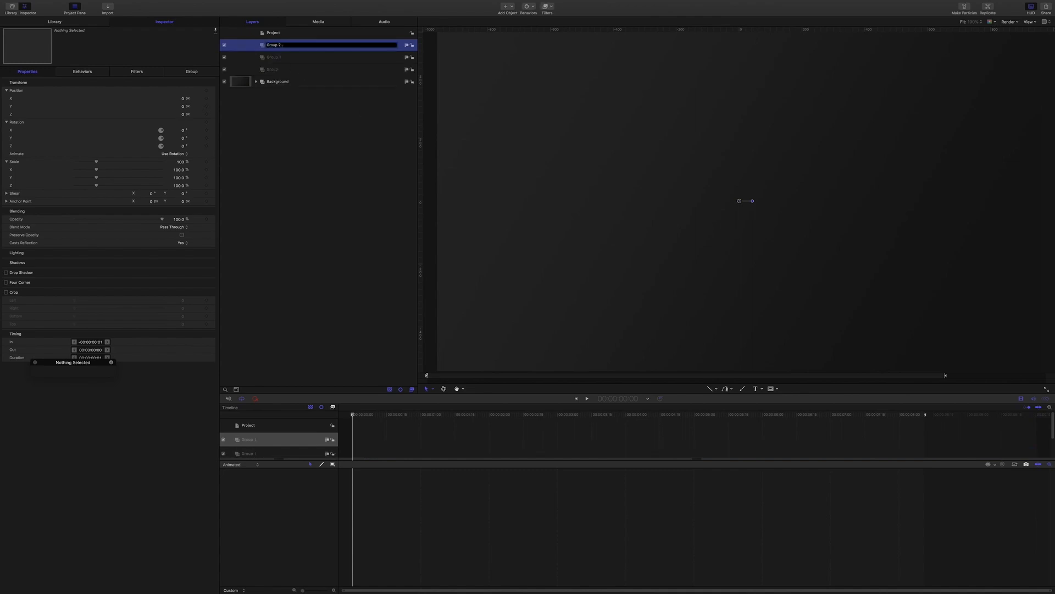
pyautogui.moveTo(282, 45); pyautogui.dragTo(245, 42)
pyautogui.write('Main Titles')
pyautogui.press('Return')
pyautogui.doubleClick(277, 58)
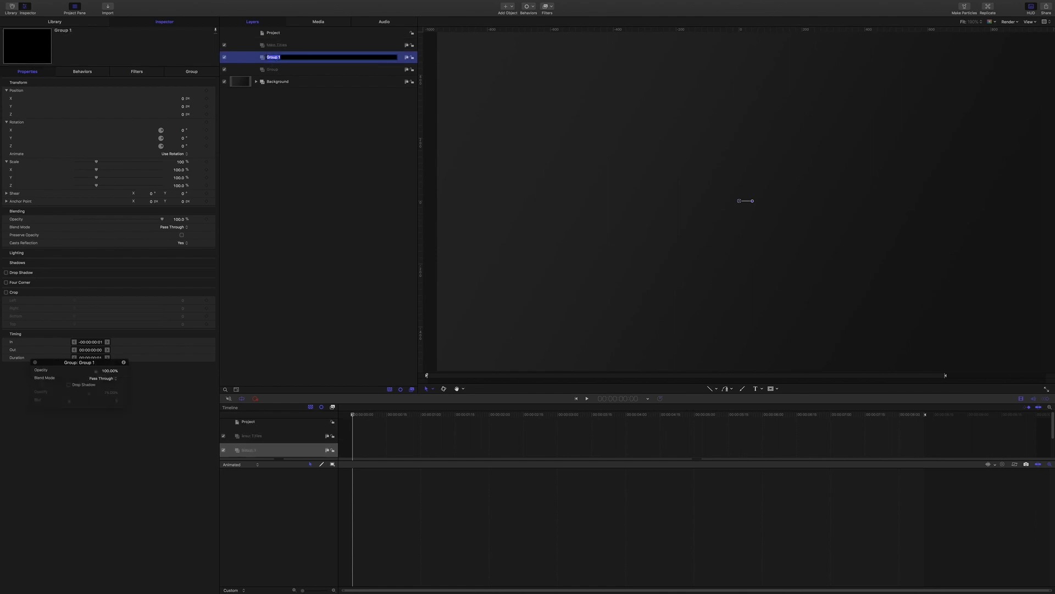
pyautogui.write('Follow')
pyautogui.press('Return')
pyautogui.doubleClick(274, 69)
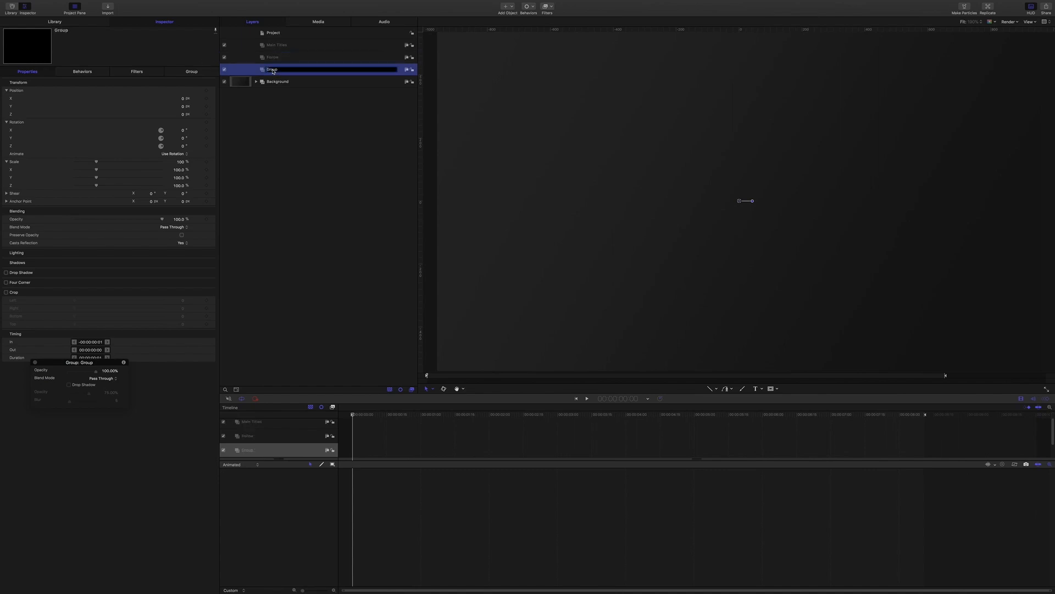
pyautogui.write('Lead')
pyautogui.press('Return')
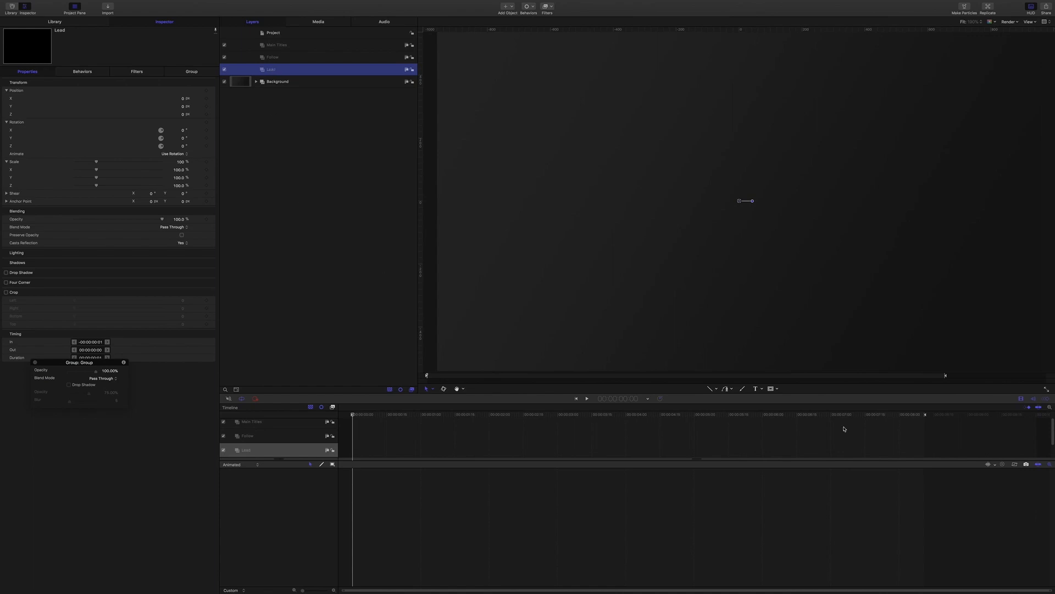
# Step: Draw a vertical blue line about 150 px long near the canvas centre in the Lead group and name it Lead Stencil
pyautogui.click(709, 389)
pyautogui.moveTo(736, 208); pyautogui.dragTo(732, 161)
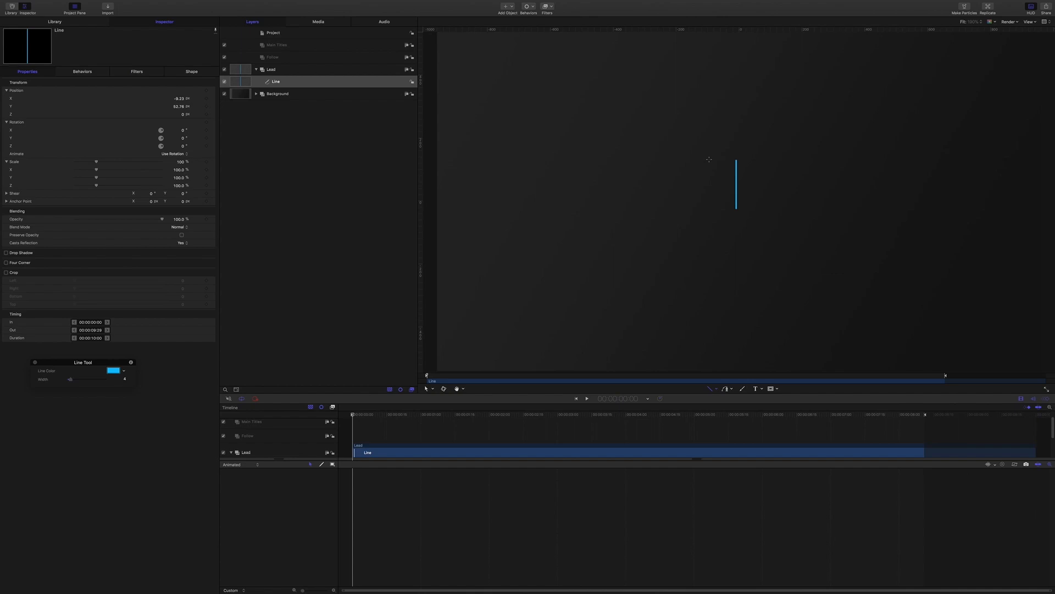
pyautogui.doubleClick(285, 84)
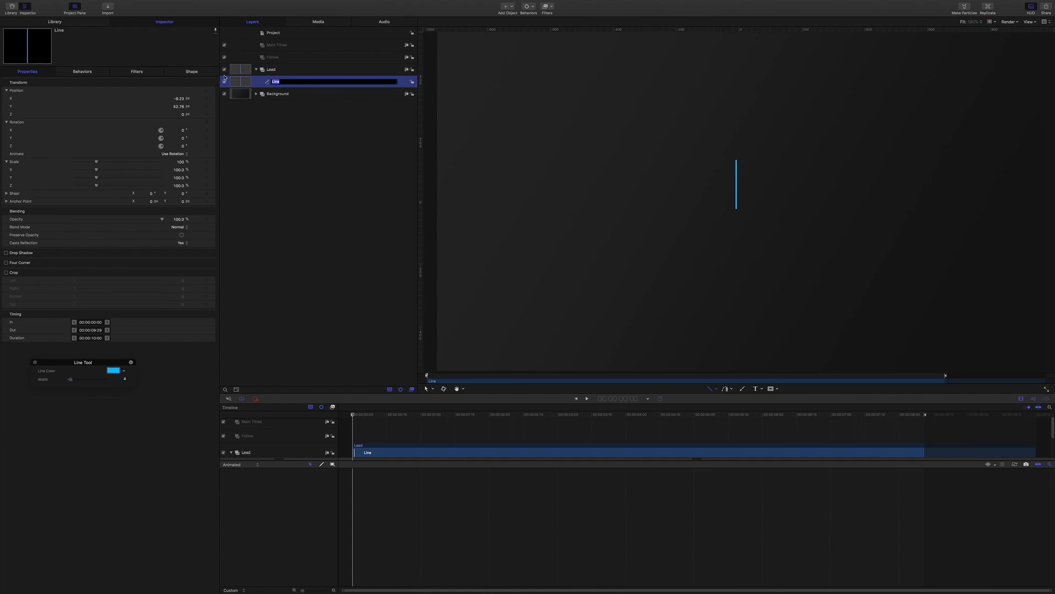
pyautogui.write('Lead Stencil')
pyautogui.click(291, 144)
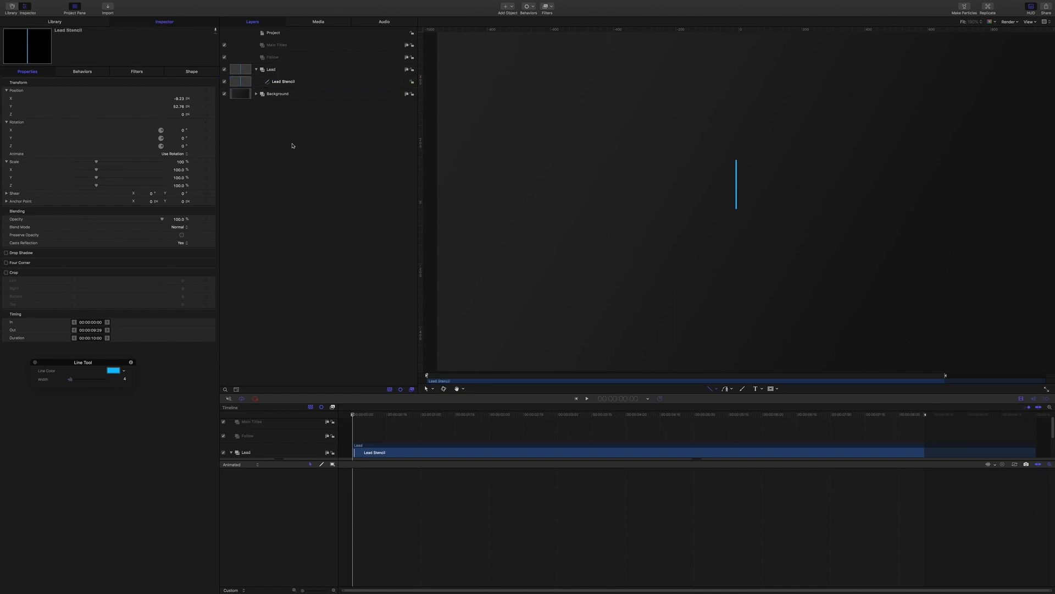
# Step: Shorten the Lead Stencil line by setting its two control points' Y values to -50 and 50
pyautogui.click(304, 82)
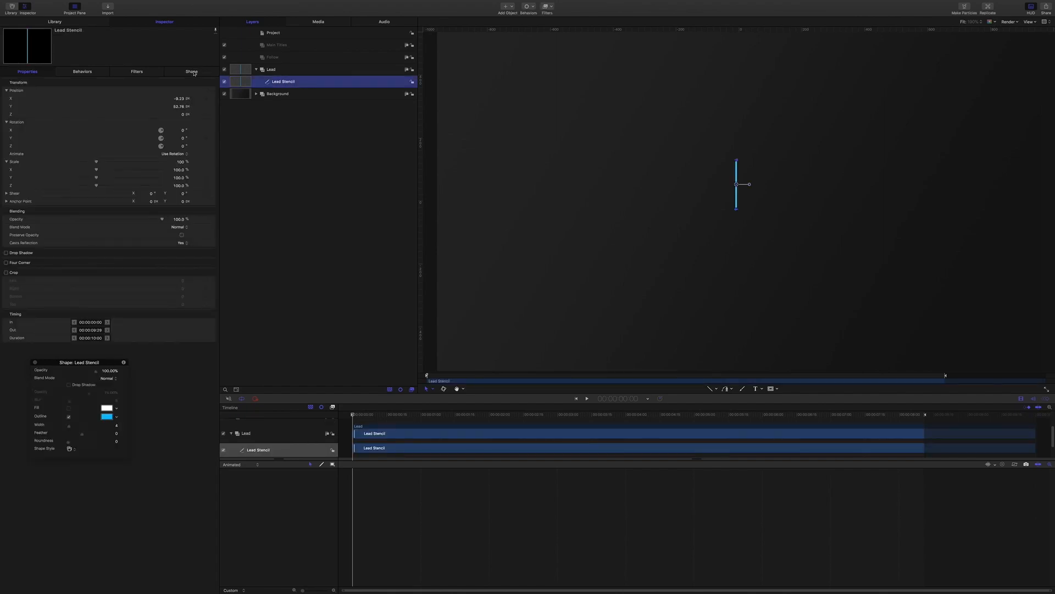
pyautogui.click(193, 72)
pyautogui.click(139, 80)
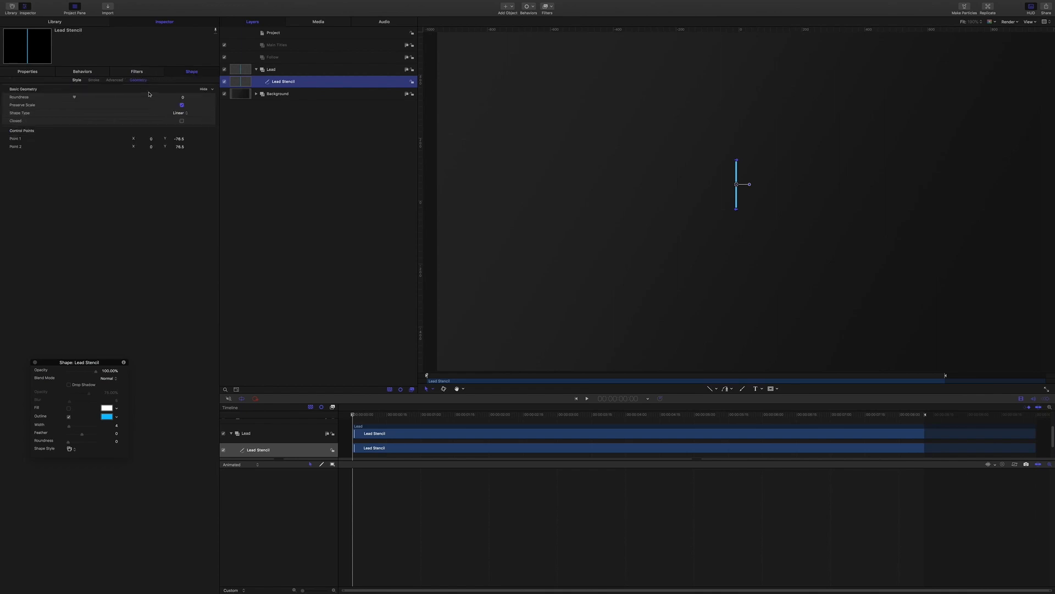
pyautogui.click(179, 139)
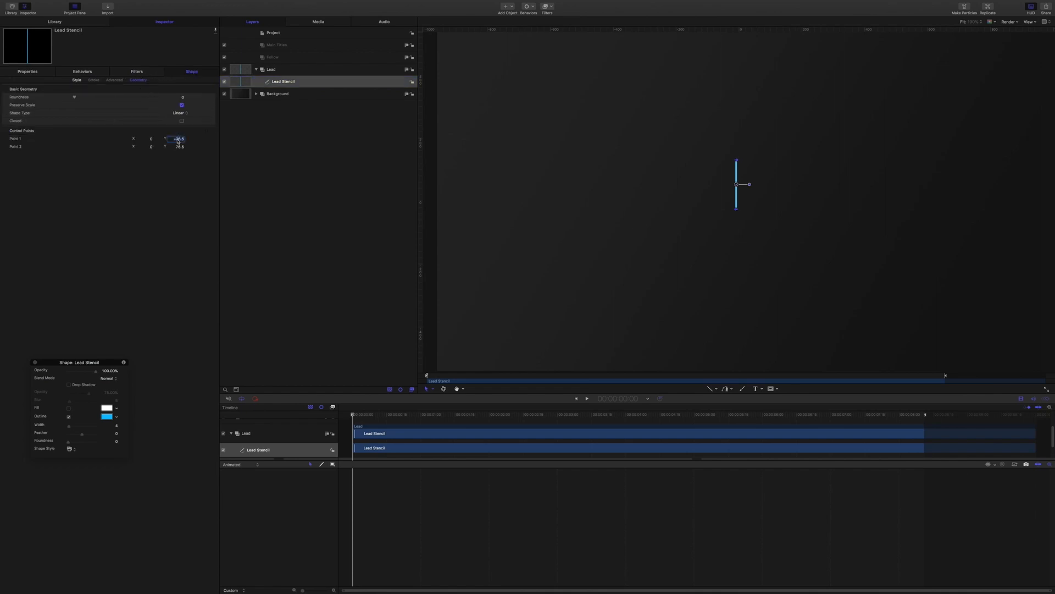
pyautogui.write('-50')
pyautogui.press('Return')
# Step: Turn the Lead Stencil into a square with an outline width of 100 and both start and end caps set to None
pyautogui.click(77, 80)
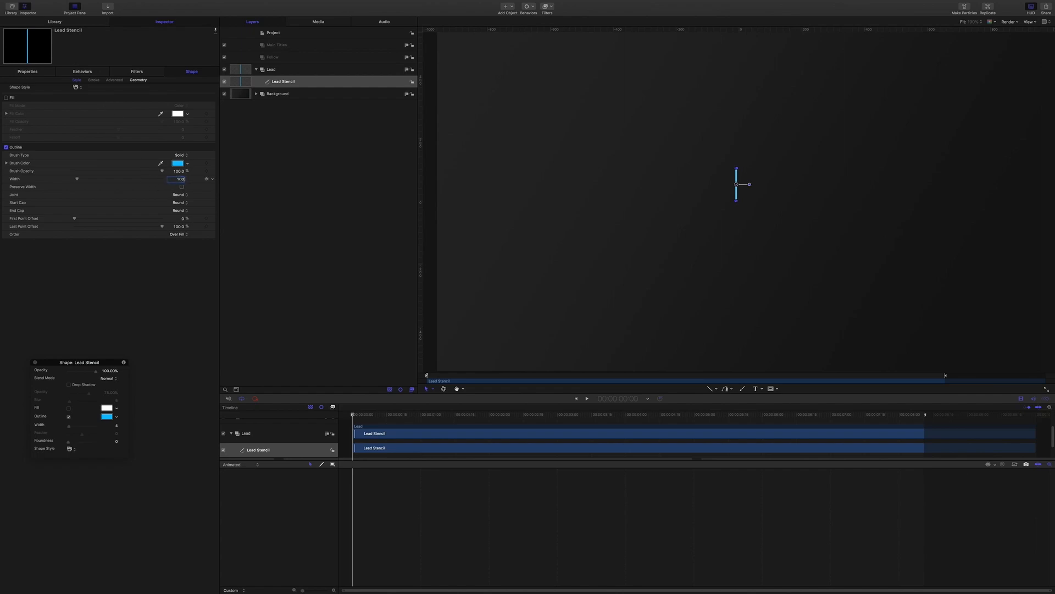
pyautogui.press('Return')
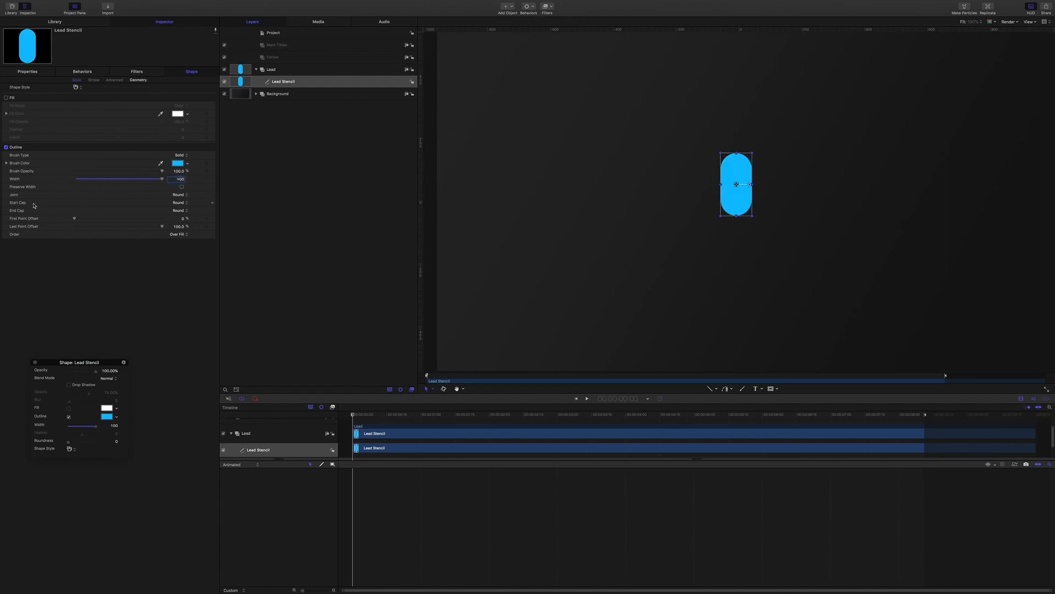
pyautogui.click(187, 203)
pyautogui.click(182, 197)
pyautogui.click(187, 210)
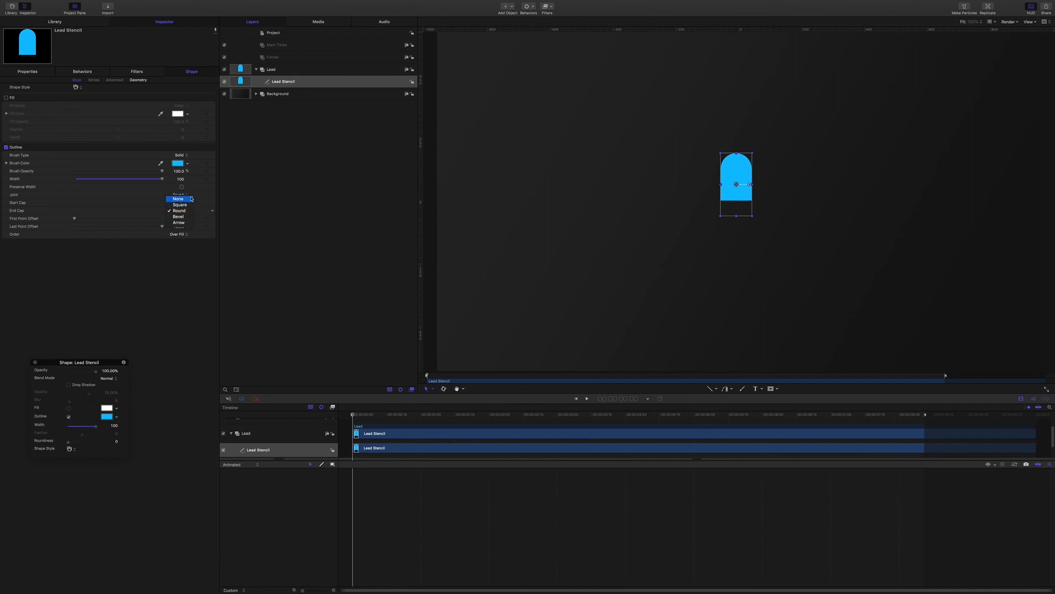
pyautogui.click(181, 204)
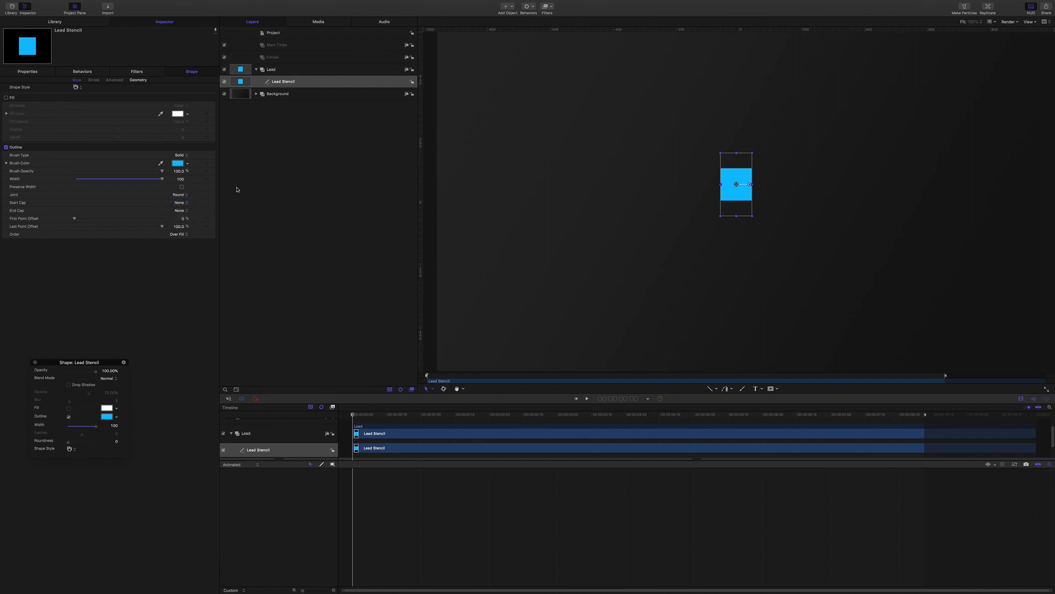
# Step: Reset the Lead Stencil's position so that it sits at the centre of the canvas
pyautogui.click(35, 73)
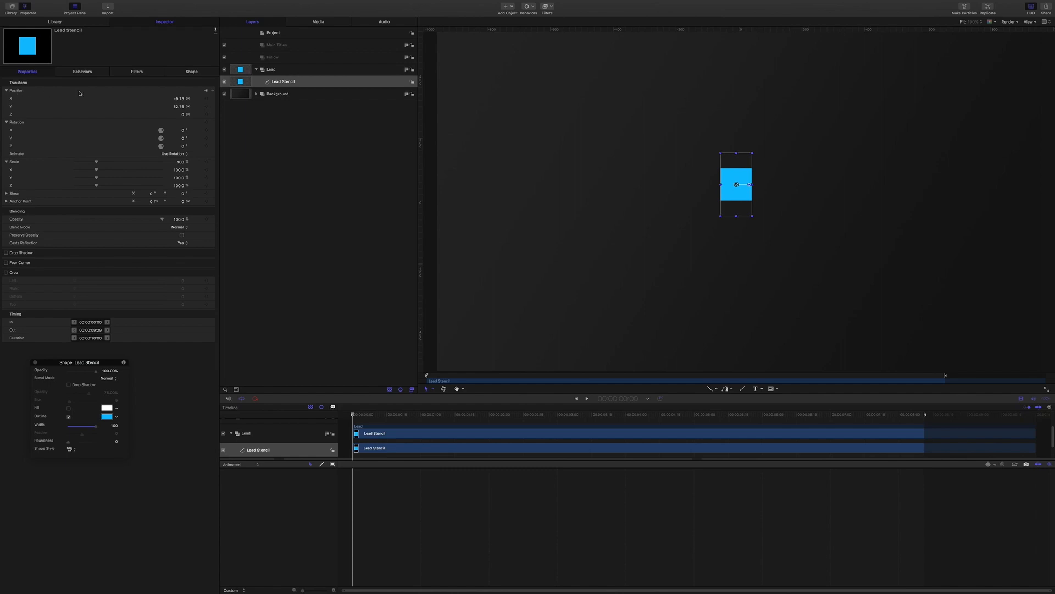
pyautogui.click(212, 91)
pyautogui.click(223, 94)
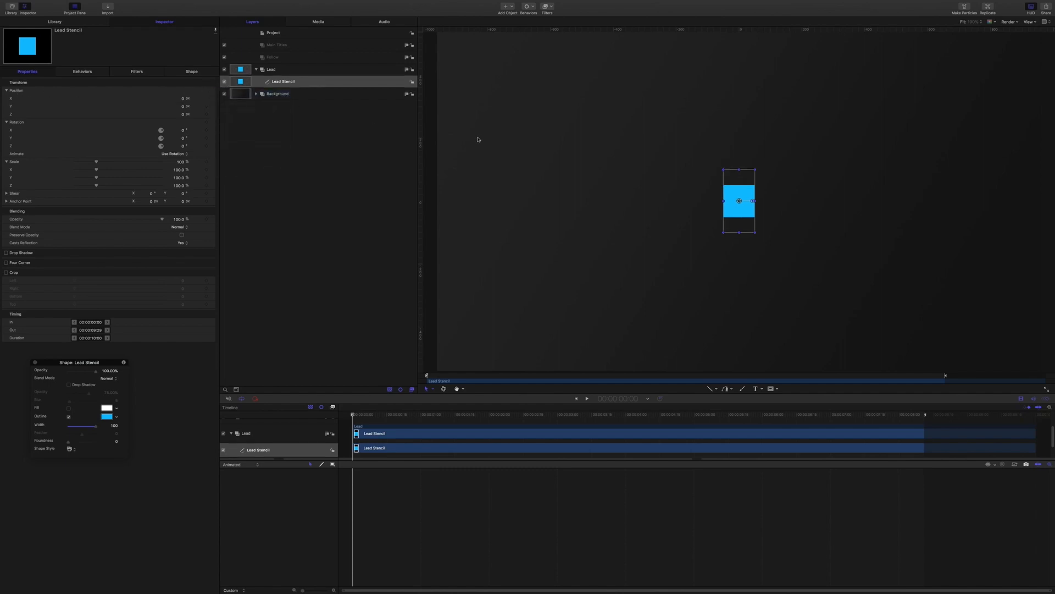
pyautogui.click(339, 220)
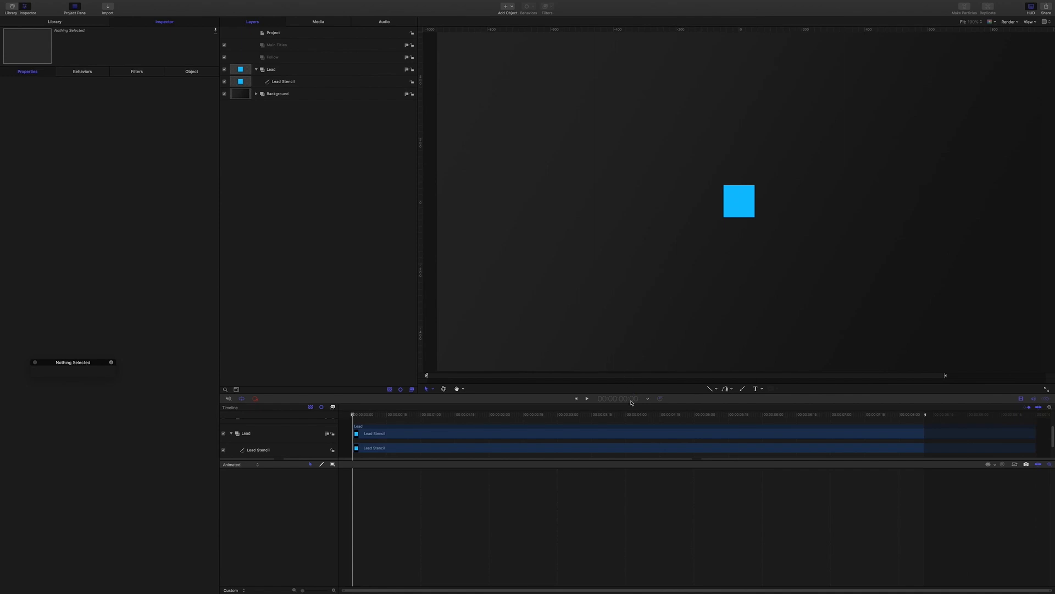
# Step: Add keyframes at frame 18 for the Lead Stencil's Z rotation, X scale and Y scale
pyautogui.click(631, 402)
pyautogui.write('18')
pyautogui.press('Return')
pyautogui.click(282, 83)
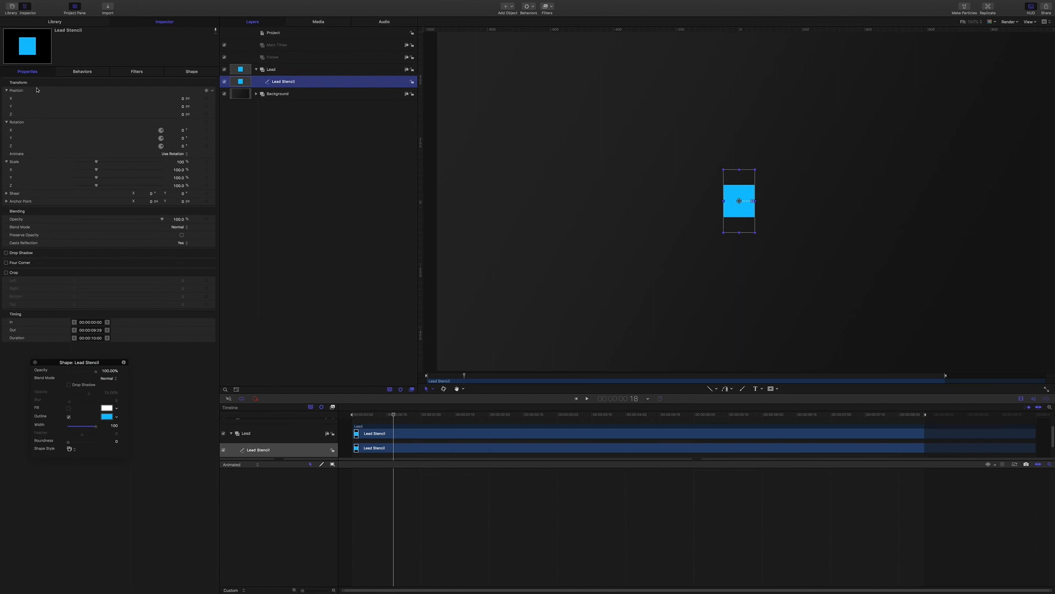
pyautogui.click(207, 146)
pyautogui.click(207, 170)
pyautogui.click(206, 178)
# Step: Keyframe the Lead Stencil at the first frame with a Z rotation of -280° and X and Y scale of 0%
pyautogui.moveTo(399, 415); pyautogui.dragTo(278, 407)
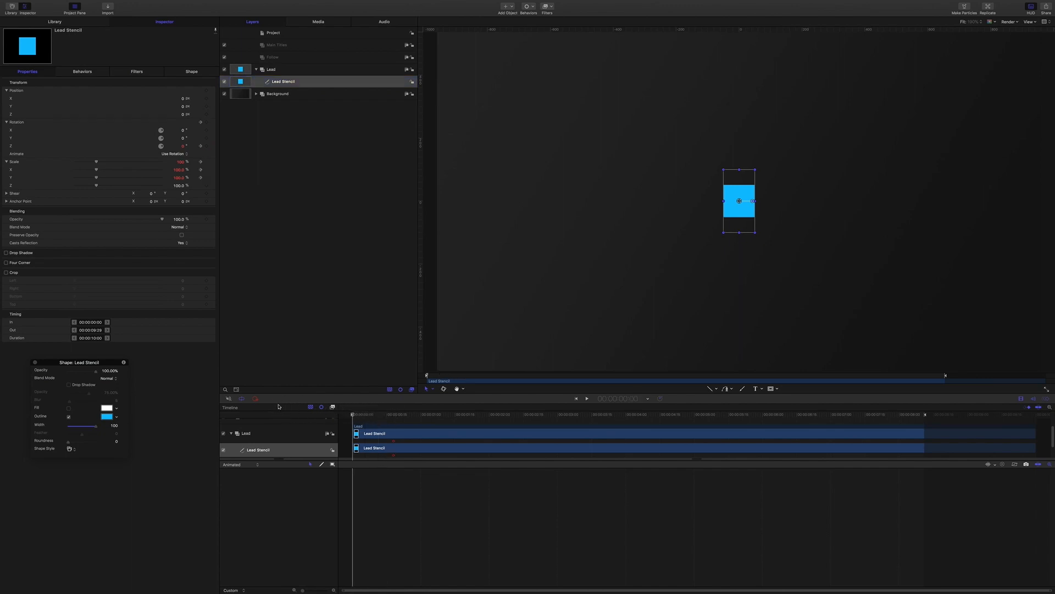
pyautogui.click(183, 146)
pyautogui.press('BackSpace')
pyautogui.press('Return')
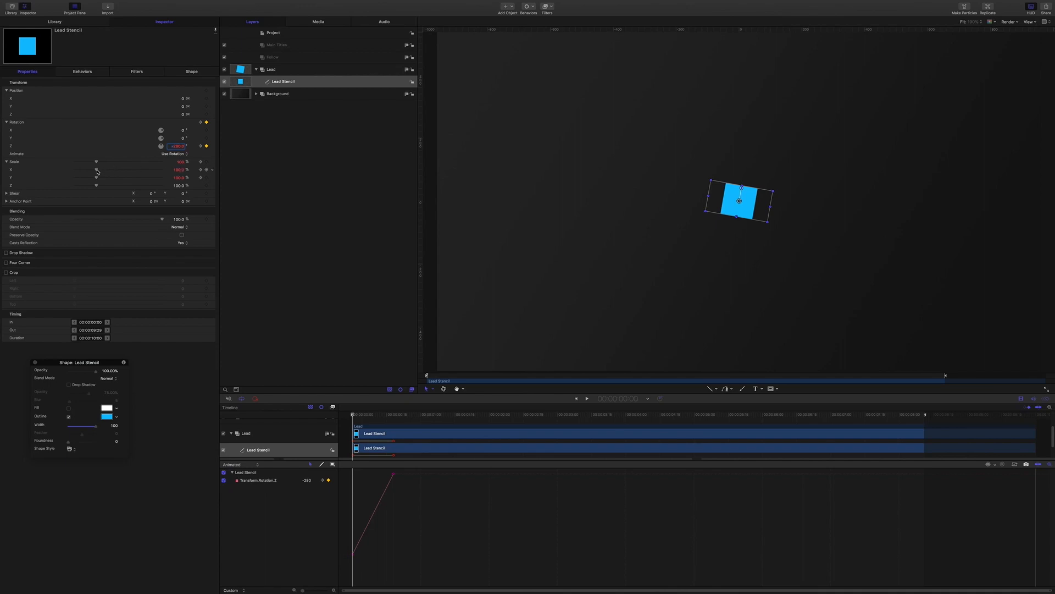
pyautogui.moveTo(96, 171); pyautogui.dragTo(50, 177)
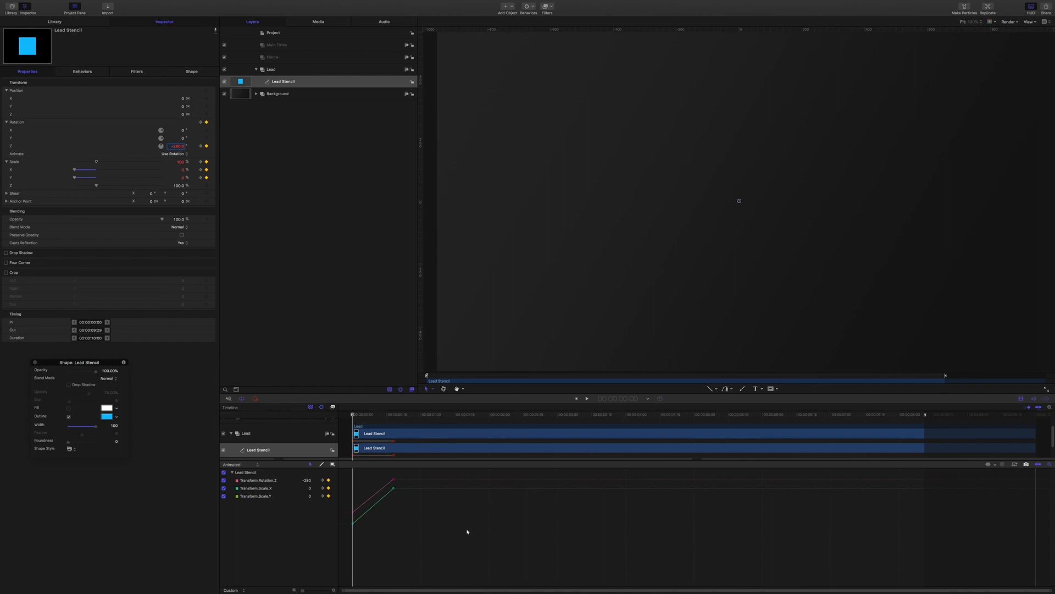
# Step: Isolate the Lead Stencil's Z rotation curve and set the interpolation of both its keyframes to Bezier
pyautogui.click(224, 497)
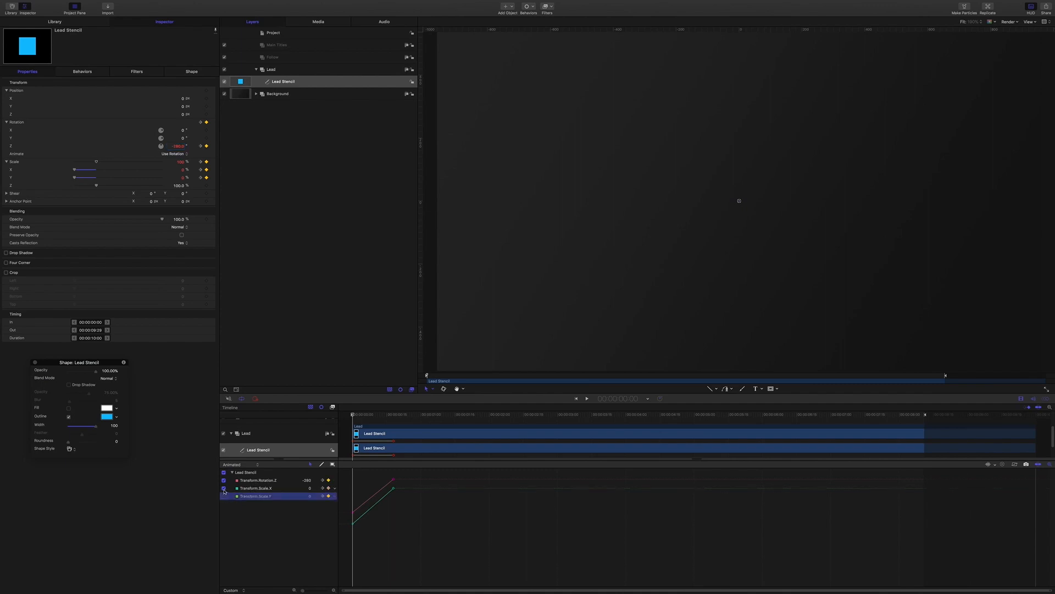
pyautogui.click(224, 488)
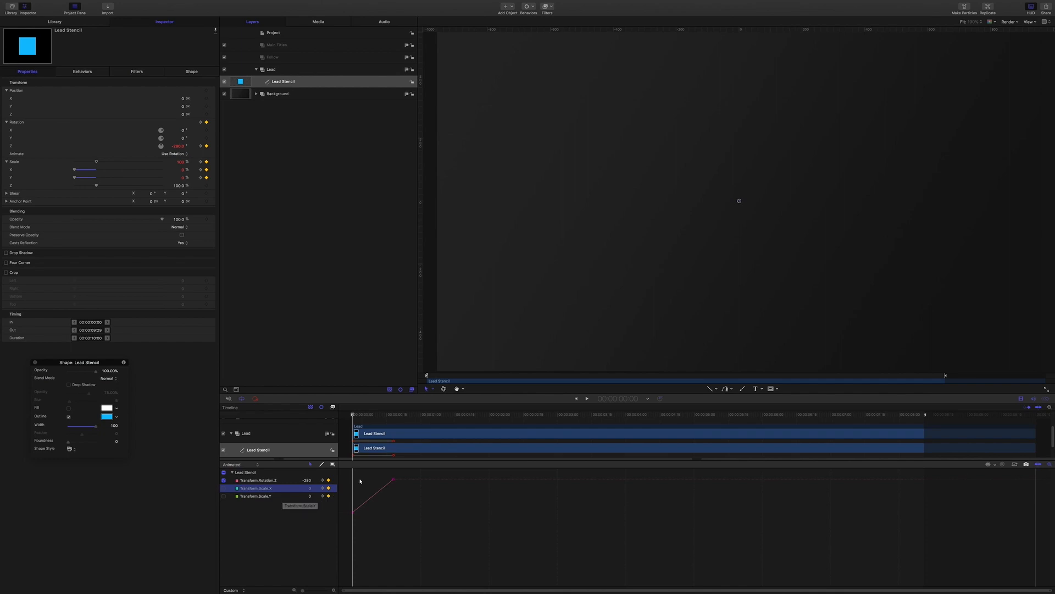
pyautogui.moveTo(349, 472); pyautogui.dragTo(421, 523)
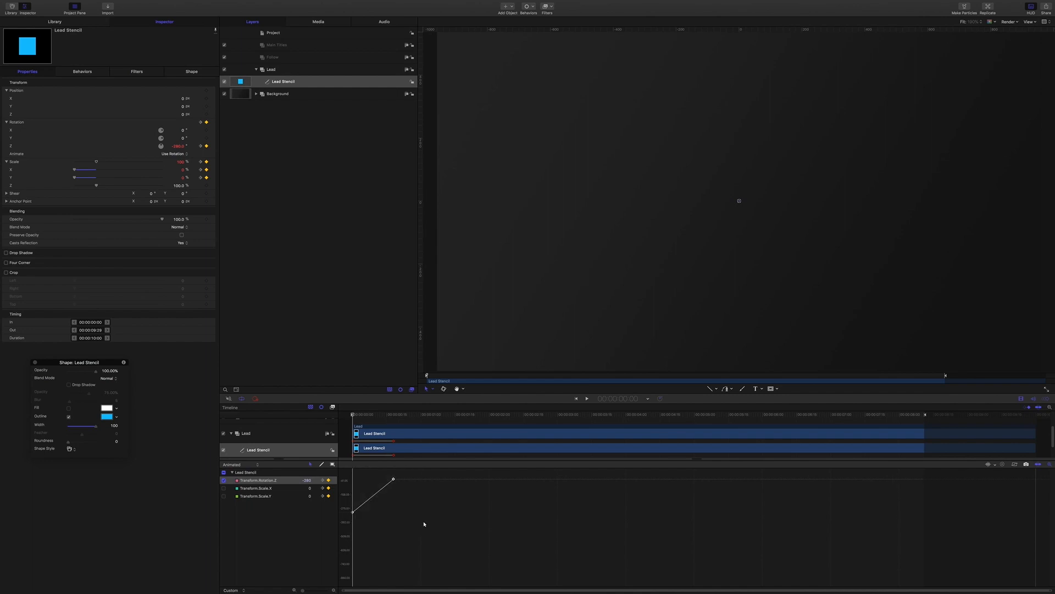
pyautogui.rightClick(353, 513)
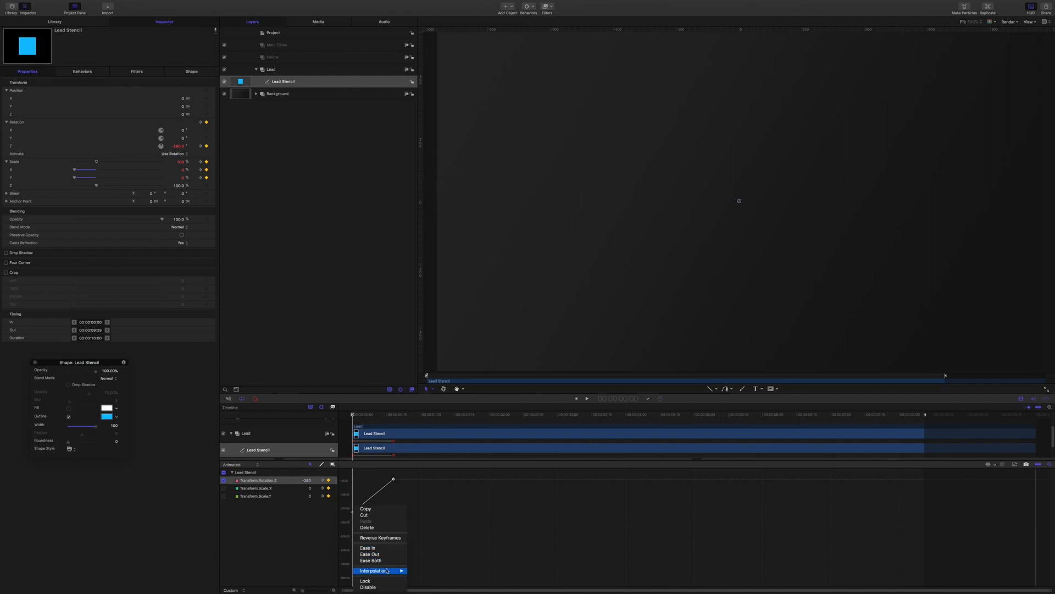
pyautogui.moveTo(379, 570)
pyautogui.click(420, 568)
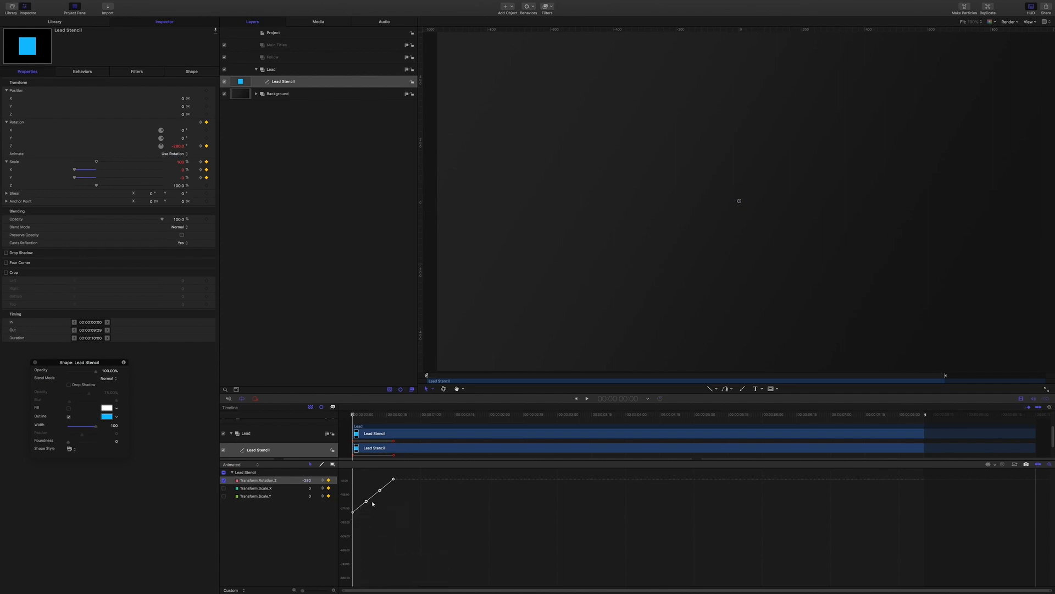
# Step: Break the tangents of the Z rotation keyframes and shape the curve to start steeply and ease into the last keyframe
pyautogui.rightClick(366, 501)
pyautogui.click(371, 503)
pyautogui.rightClick(380, 490)
pyautogui.click(401, 493)
pyautogui.moveTo(366, 501); pyautogui.dragTo(376, 480)
# Step: Play back and scrub the opening frames to check the eased spin of the square
pyautogui.moveTo(353, 416); pyautogui.dragTo(396, 430)
pyautogui.press('space')
pyautogui.press('space')
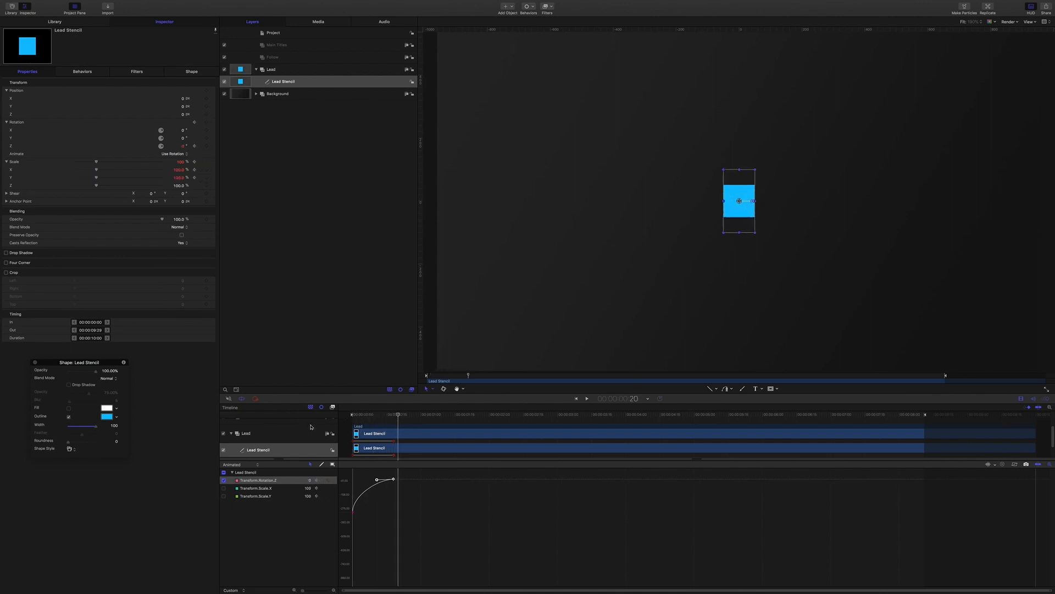
pyautogui.moveTo(395, 421); pyautogui.dragTo(382, 422)
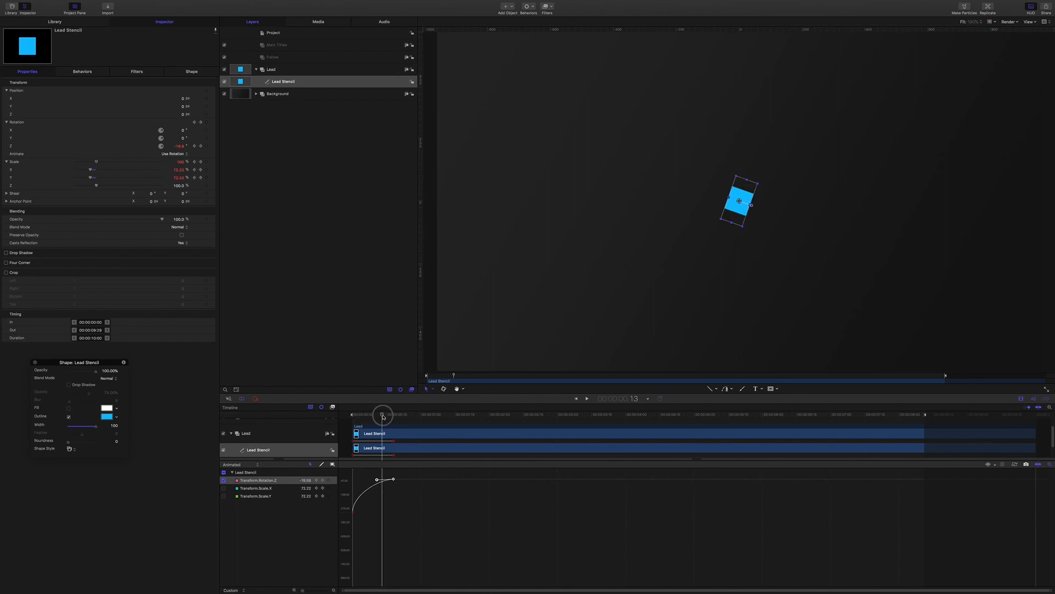
# Step: Show only the Scale X and Scale Y curves and set the interpolation of all their keyframes to Bezier
pyautogui.click(264, 489)
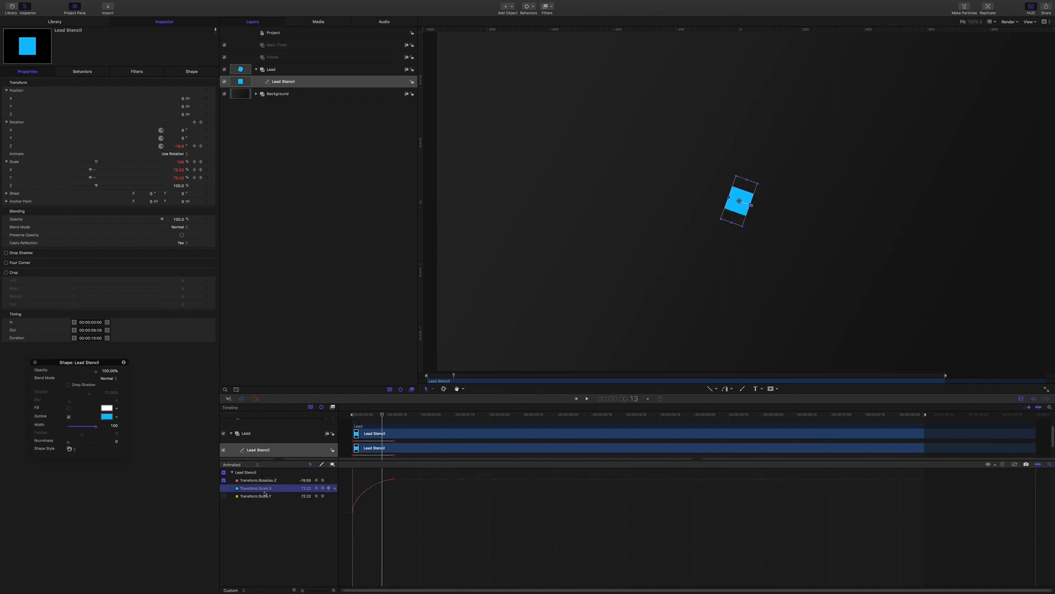
pyautogui.click(262, 496)
pyautogui.click(225, 480)
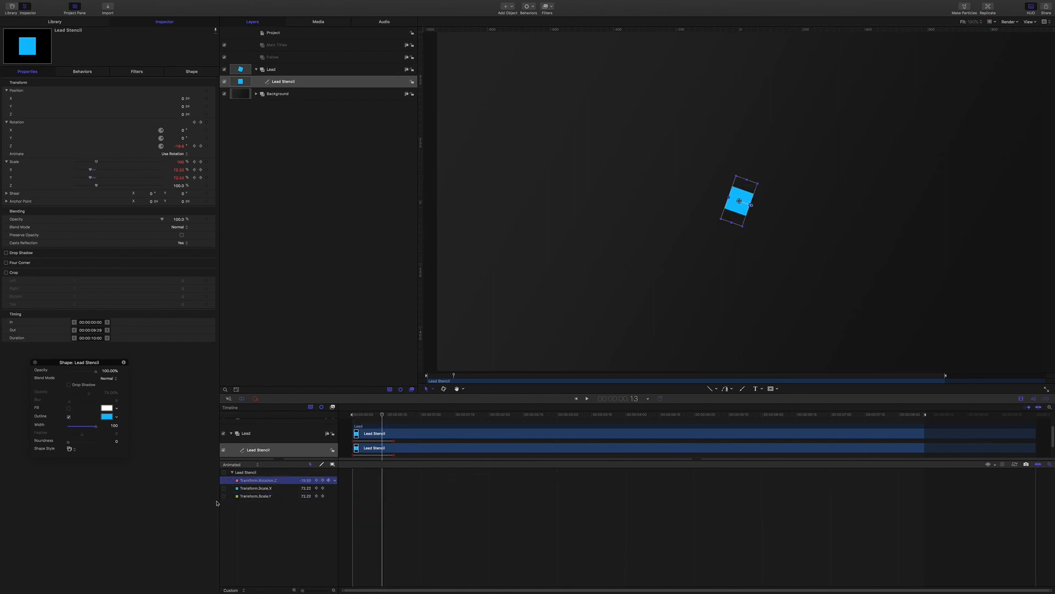
pyautogui.click(224, 496)
pyautogui.click(225, 489)
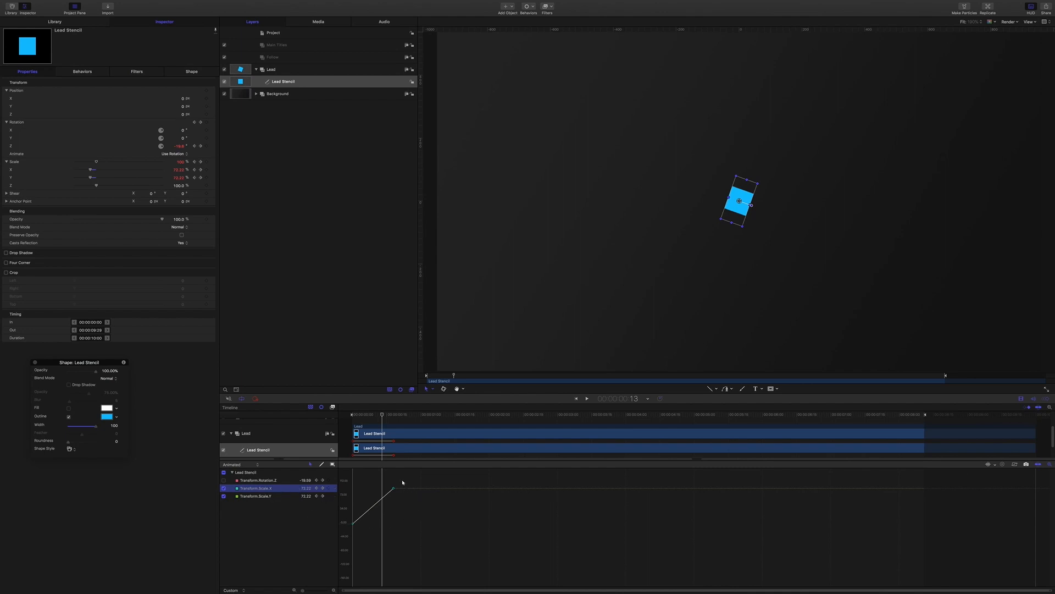
pyautogui.moveTo(401, 478); pyautogui.dragTo(347, 538)
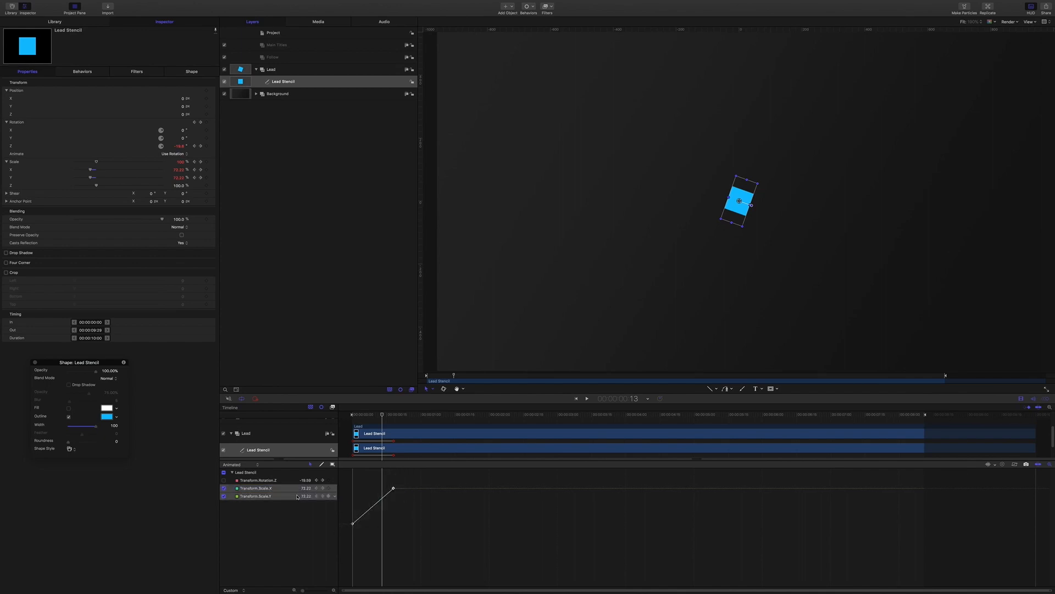
pyautogui.rightClick(394, 489)
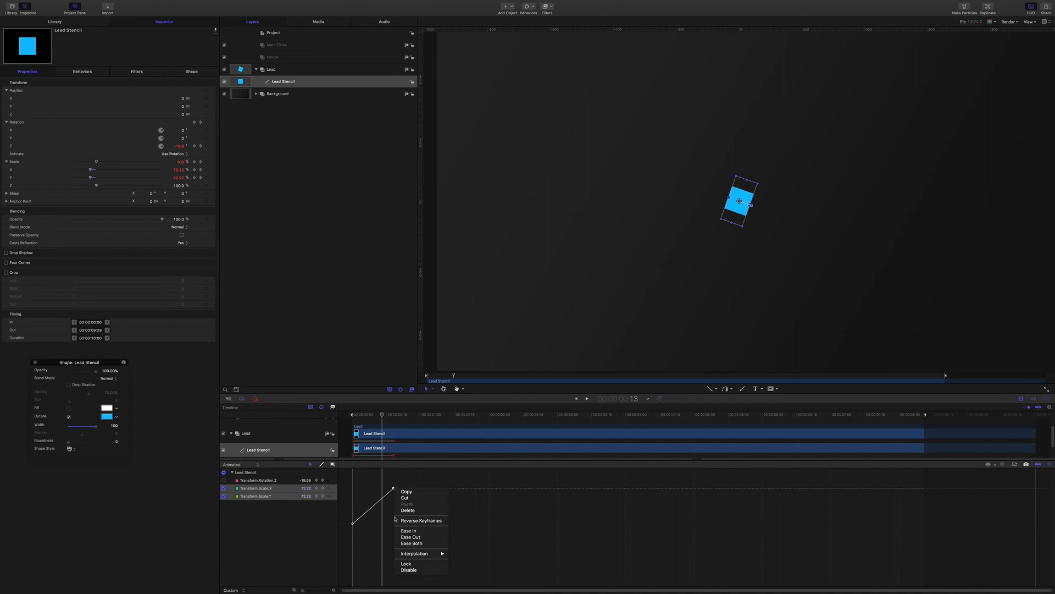
pyautogui.moveTo(428, 554)
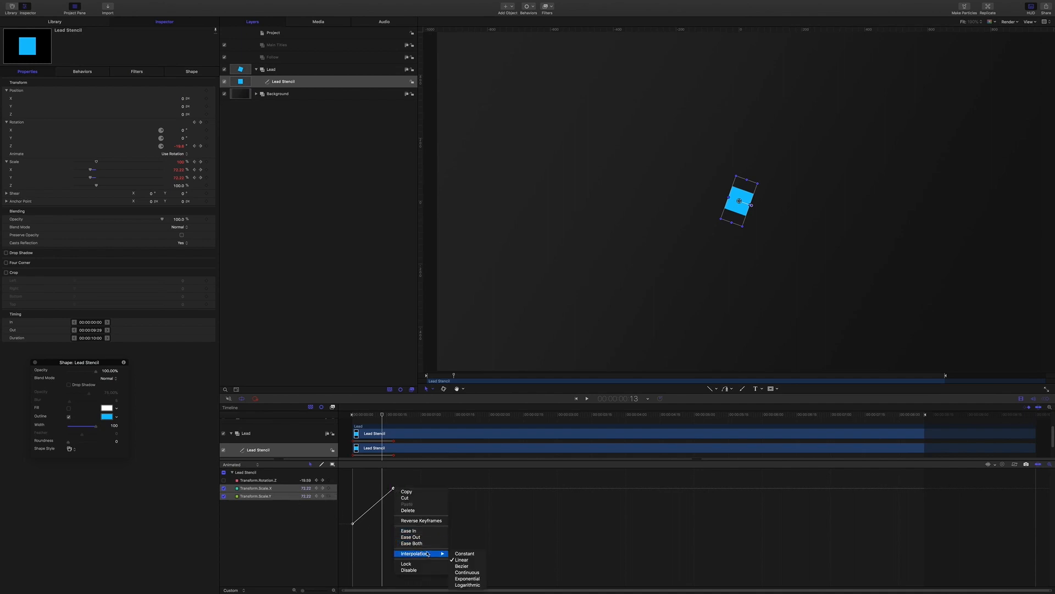
pyautogui.click(461, 565)
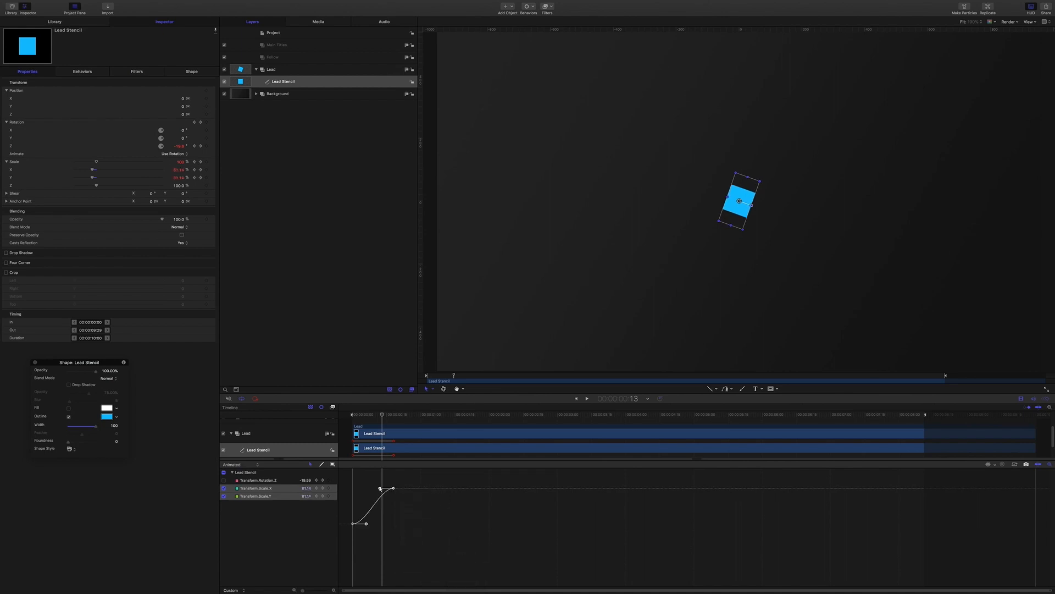
# Step: Break the tangent of the Scale X curve's last keyframe and select its first keyframe
pyautogui.rightClick(380, 488)
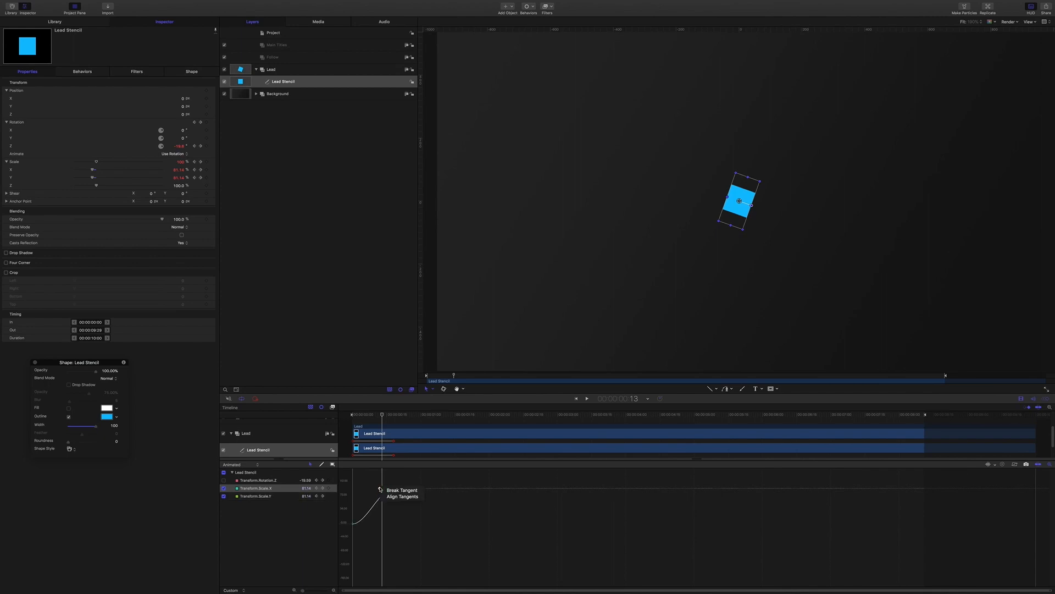
pyautogui.click(391, 490)
pyautogui.moveTo(353, 525); pyautogui.dragTo(369, 526)
# Step: Break the tangents of the first and last keyframes on the Scale Y curve
pyautogui.click(261, 496)
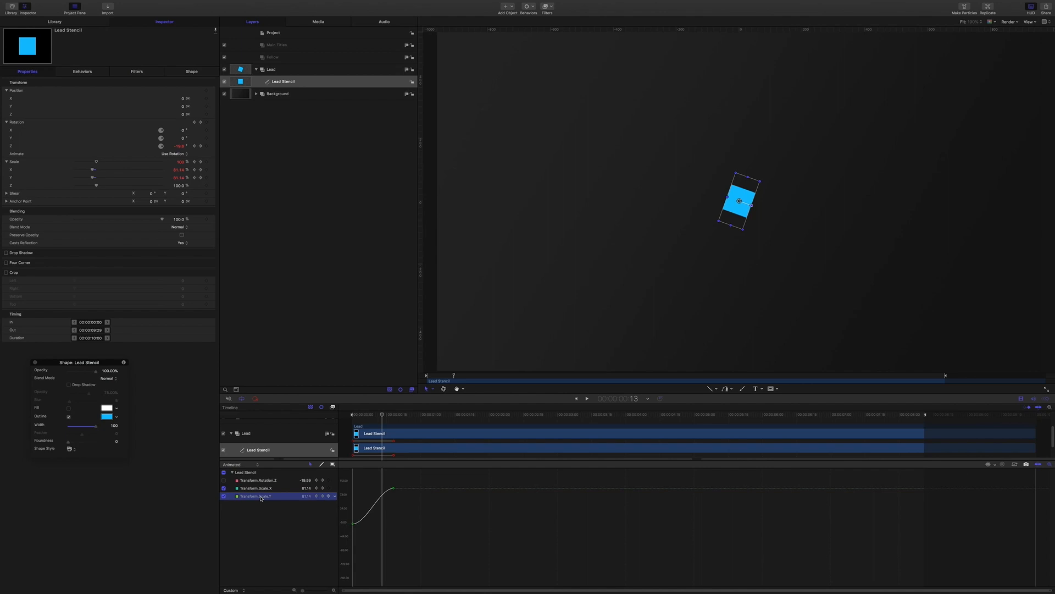
pyautogui.click(393, 489)
pyautogui.rightClick(380, 488)
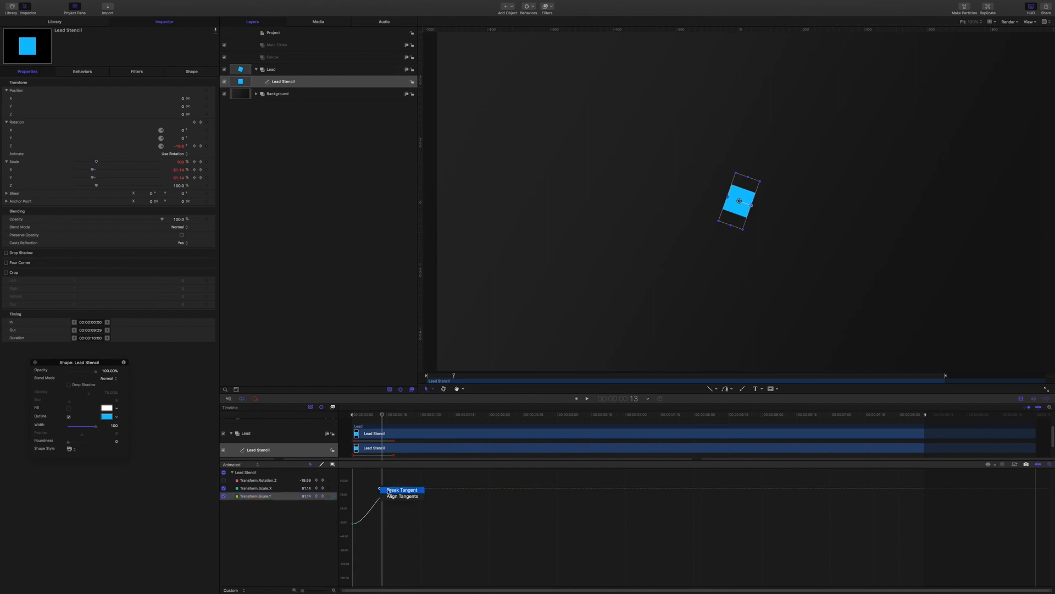
pyautogui.click(388, 490)
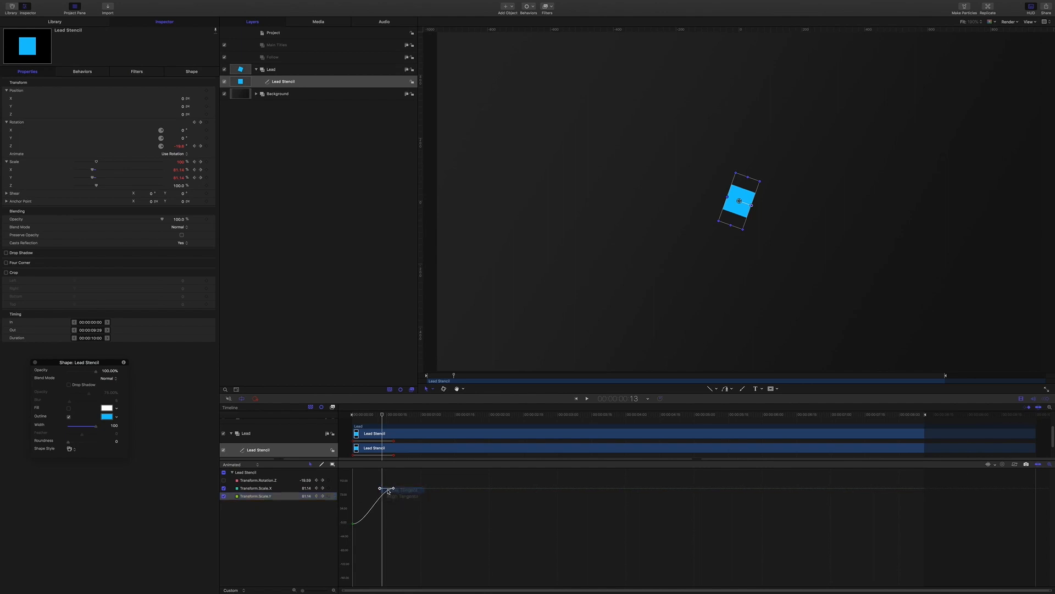
pyautogui.click(353, 524)
pyautogui.rightClick(367, 524)
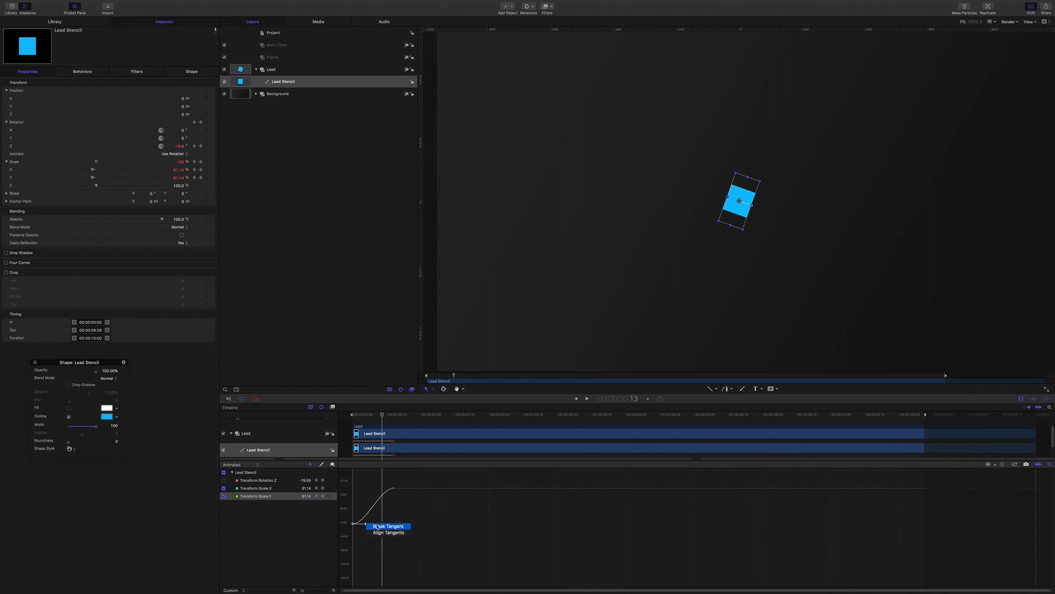
pyautogui.click(377, 527)
# Step: Shape the Scale X and Y curves together with a short first handle and a long, flat last handle
pyautogui.moveTo(347, 475); pyautogui.dragTo(418, 532)
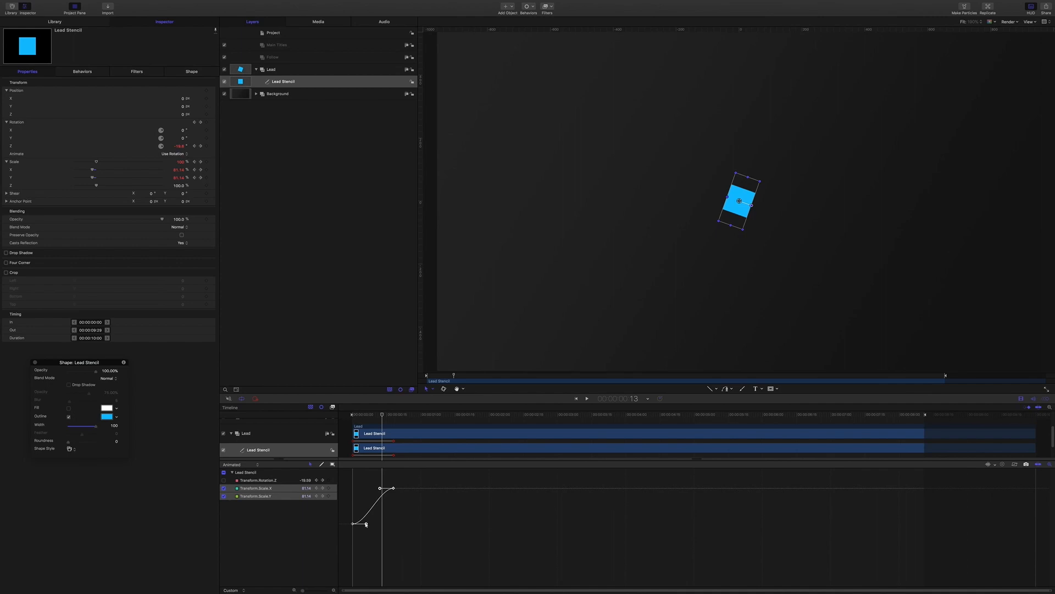
pyautogui.moveTo(367, 524); pyautogui.dragTo(362, 524)
pyautogui.moveTo(380, 487); pyautogui.dragTo(366, 490)
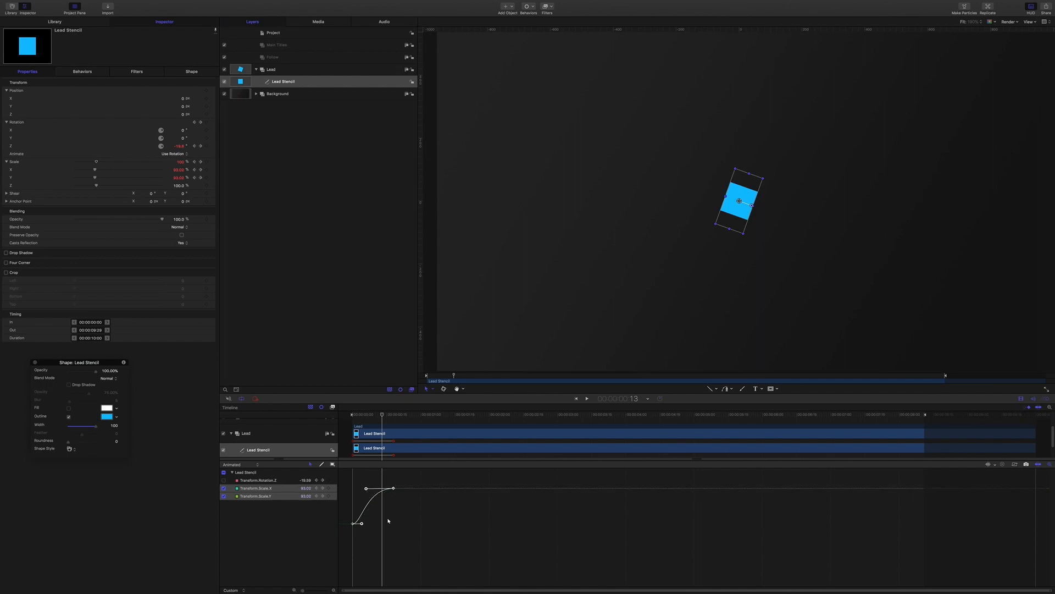
# Step: Play the animation from the start, with and without the Lead Stencil selected, to check the spin and scale-in
pyautogui.moveTo(378, 414); pyautogui.dragTo(292, 411)
pyautogui.press('space')
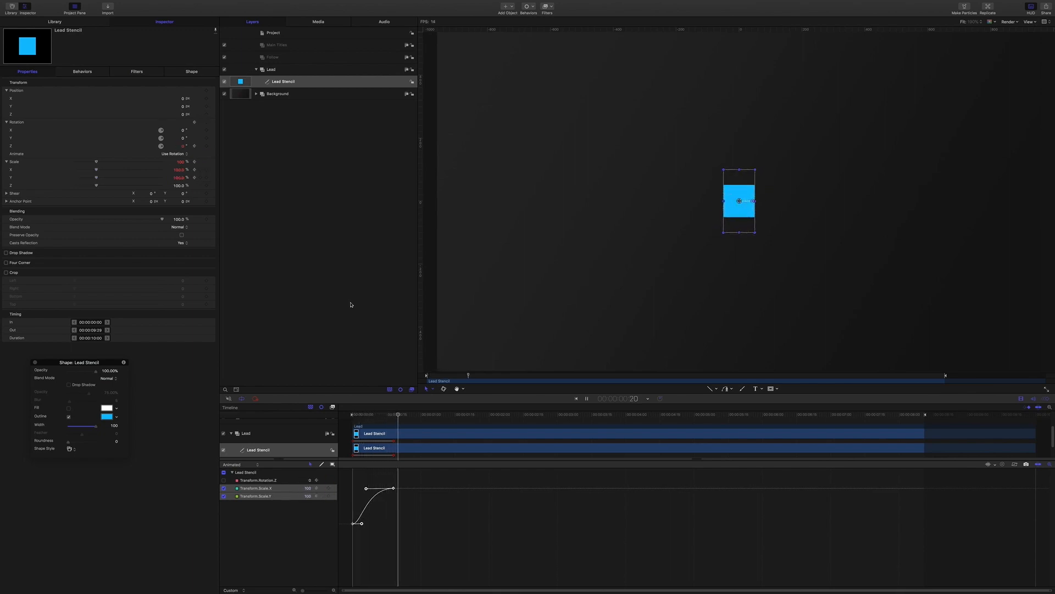
pyautogui.press('space')
pyautogui.click(380, 283)
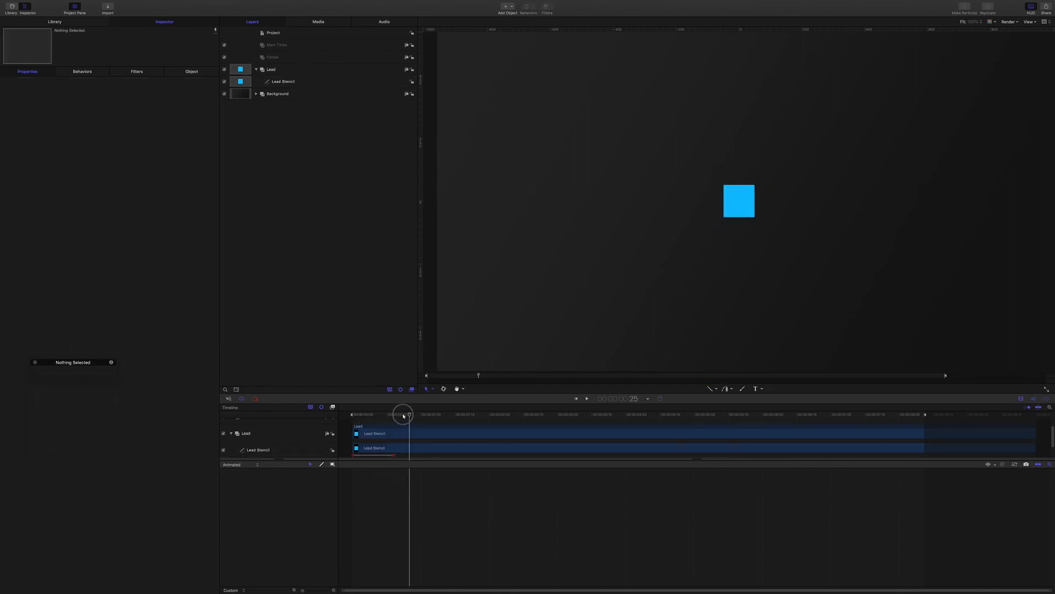
pyautogui.moveTo(409, 414); pyautogui.dragTo(309, 412)
pyautogui.press('space')
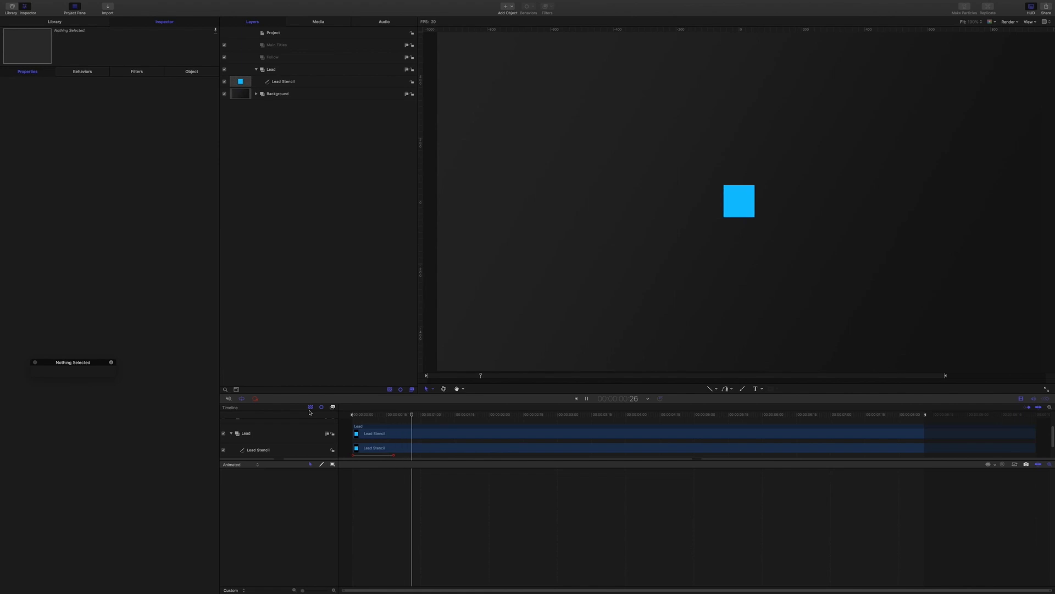
pyautogui.press('space')
# Step: Add a keyframe for the Lead Stencil's outline width at frame 20
pyautogui.moveTo(412, 415); pyautogui.dragTo(395, 417)
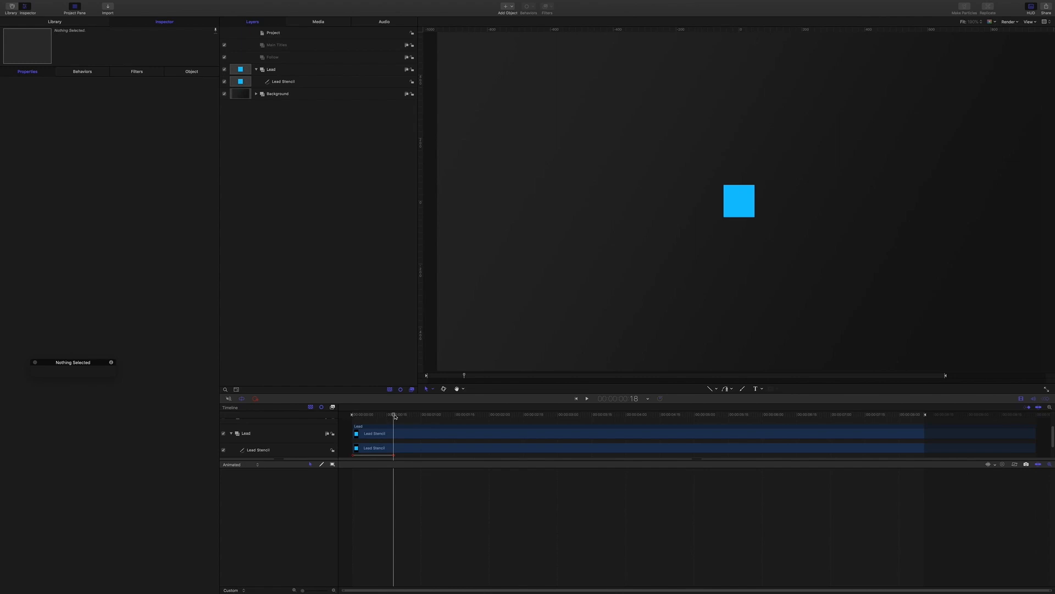
pyautogui.click(636, 400)
pyautogui.write('20')
pyautogui.press('Return')
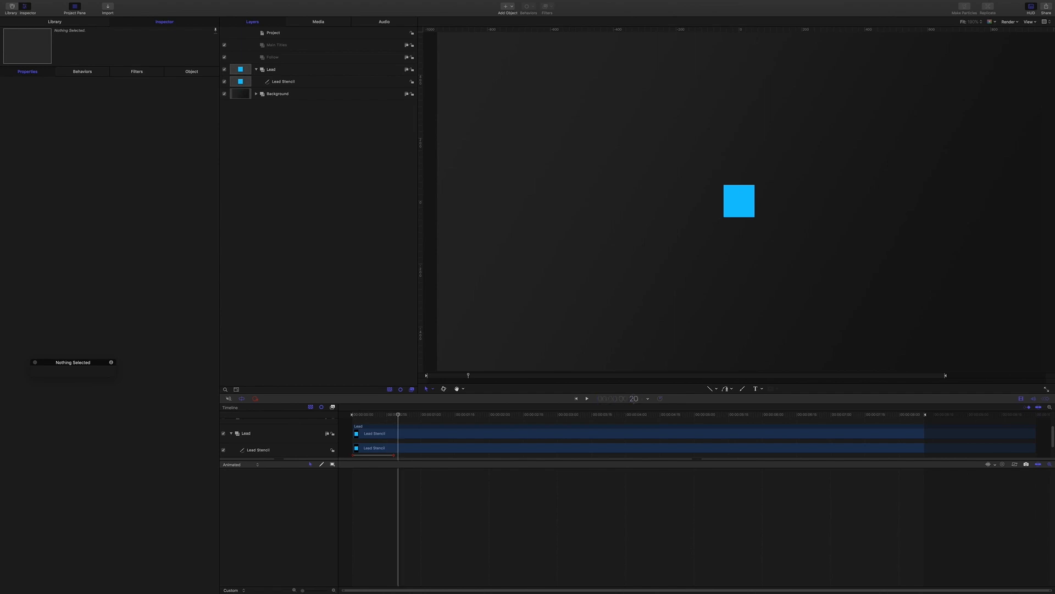
pyautogui.click(289, 82)
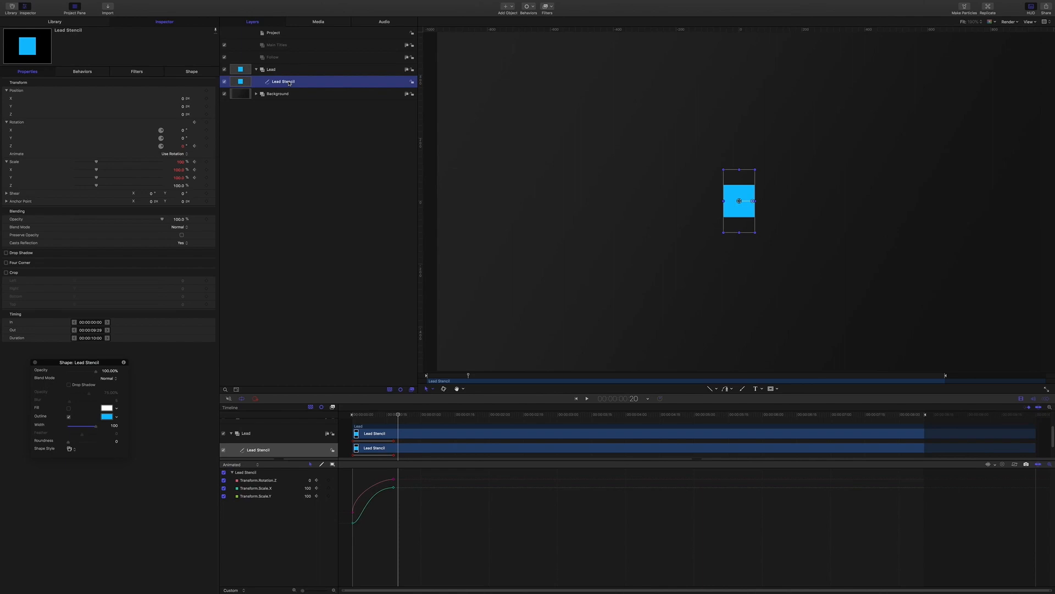
pyautogui.click(192, 72)
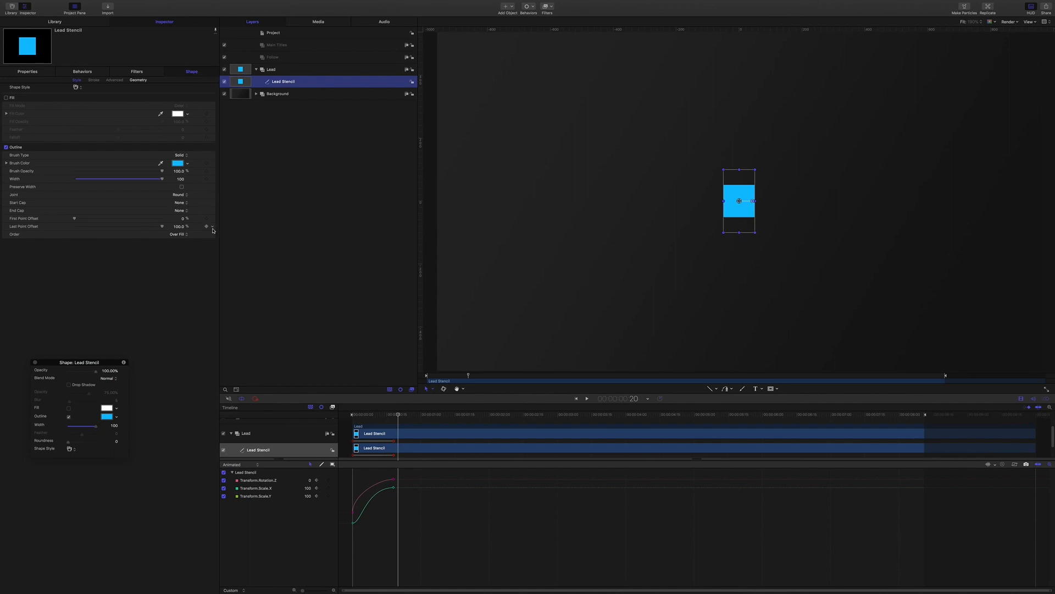
pyautogui.click(207, 179)
# Step: Keyframe the Lead Stencil's outline width to 600 at timecode 1:20
pyautogui.click(635, 398)
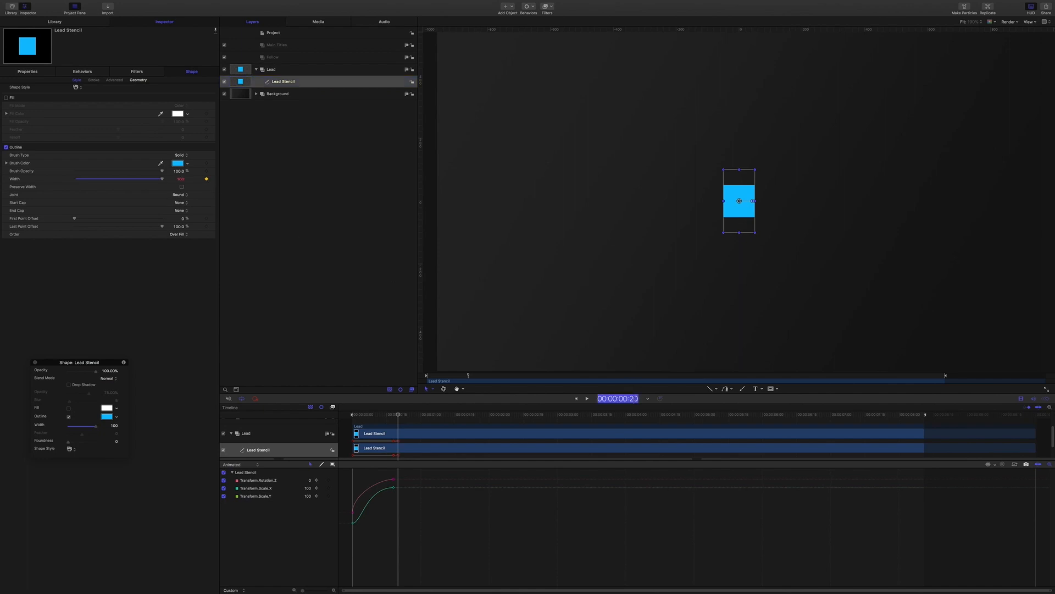
pyautogui.write('1.20')
pyautogui.press('Return')
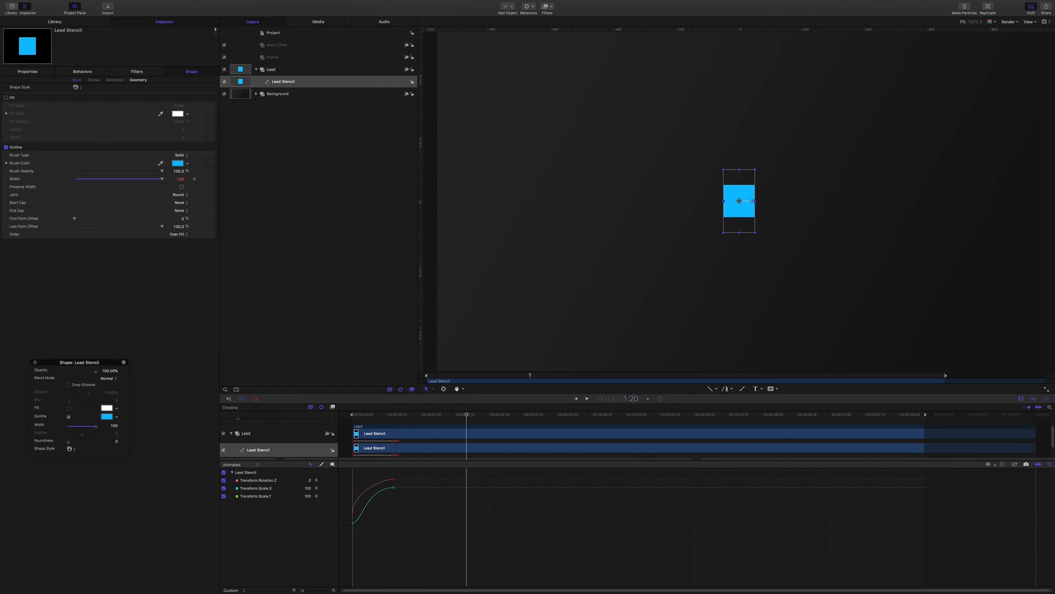
pyautogui.click(180, 179)
pyautogui.write('600')
pyautogui.press('Return')
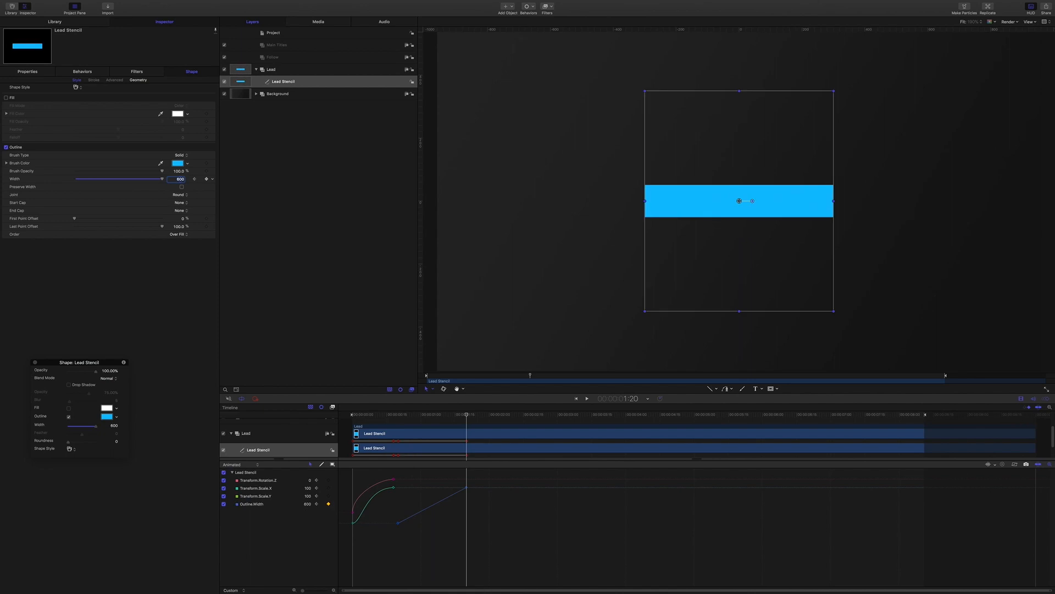
pyautogui.click(24, 72)
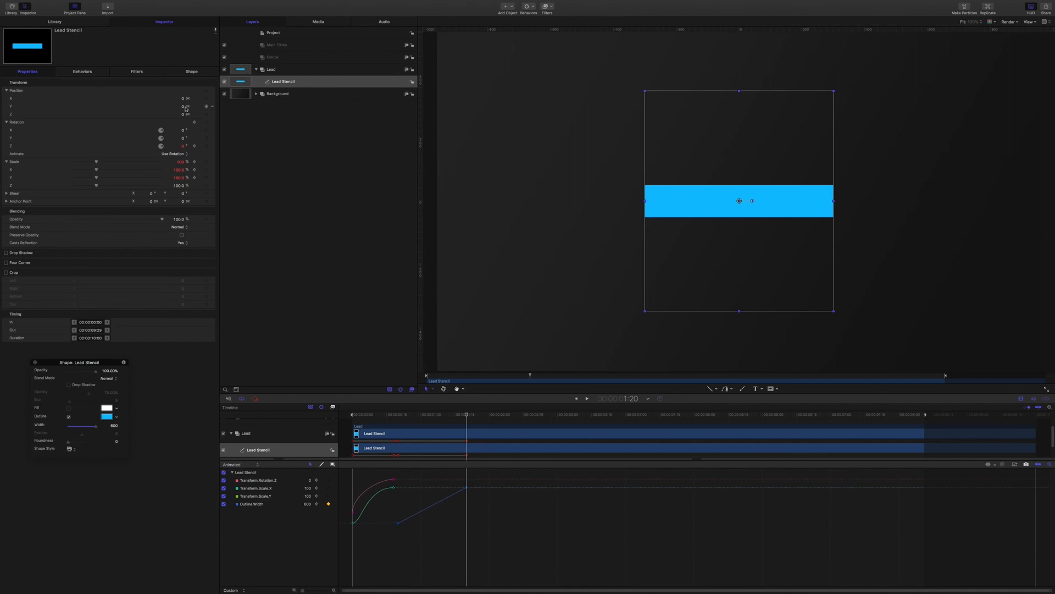
pyautogui.click(192, 72)
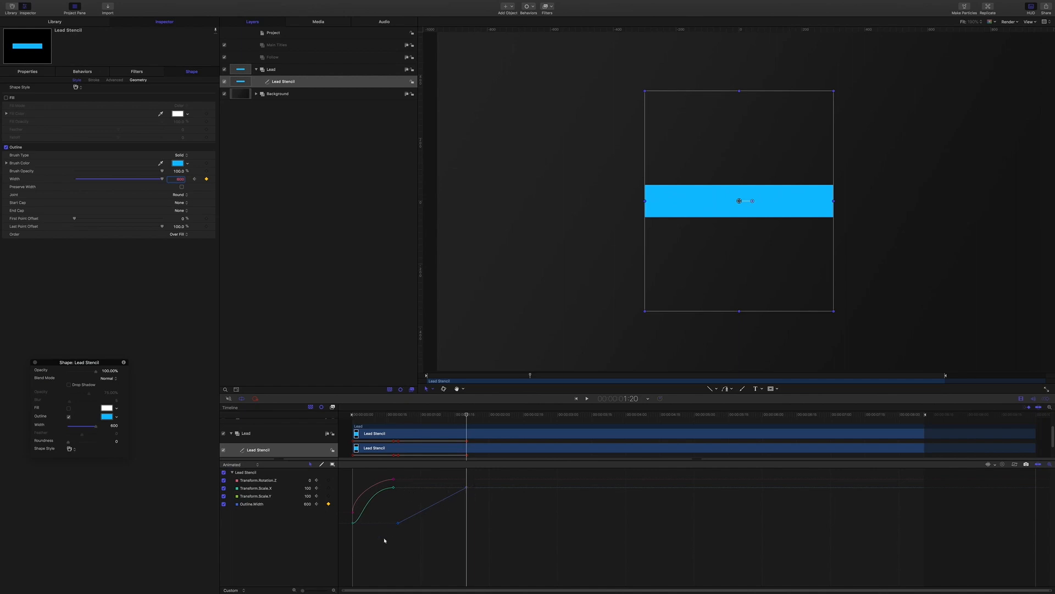
# Step: Isolate the Lead Stencil's Outline Width curve in the keyframe editor and set both its keyframes to Bezier interpolation
pyautogui.click(224, 480)
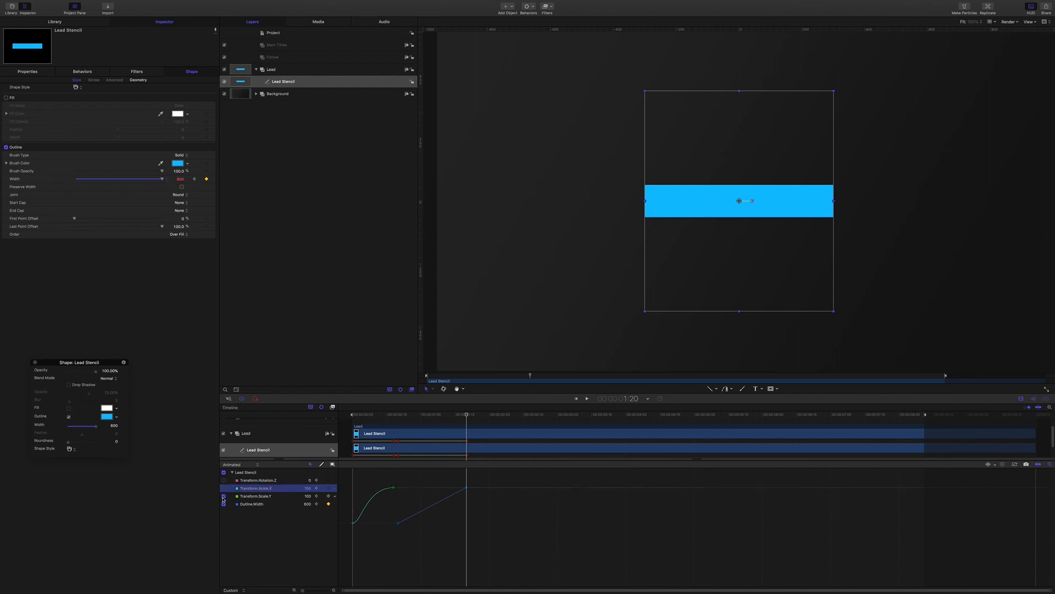
pyautogui.click(223, 496)
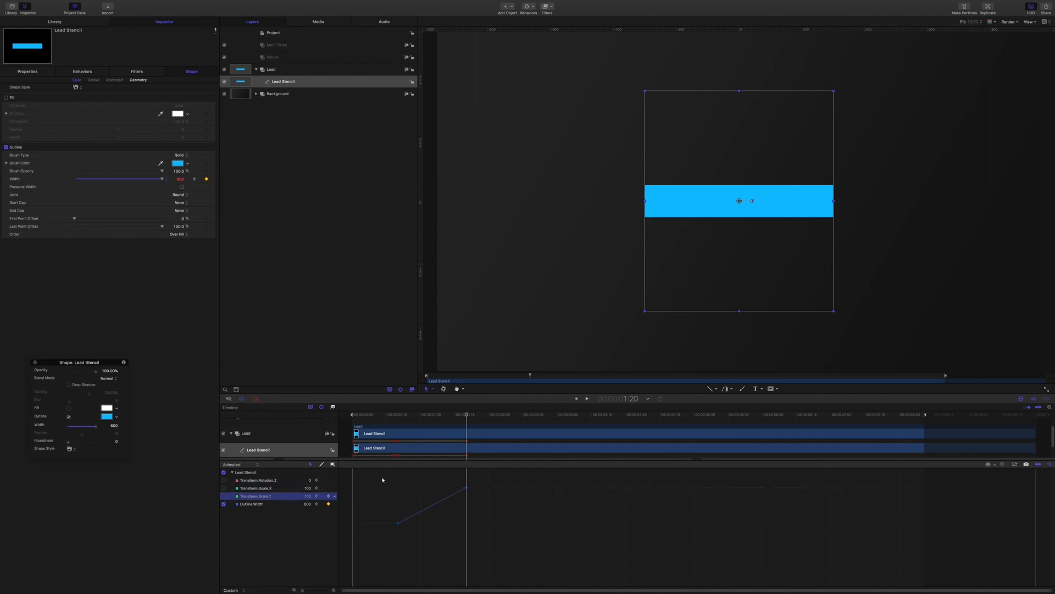
pyautogui.moveTo(379, 471); pyautogui.dragTo(489, 539)
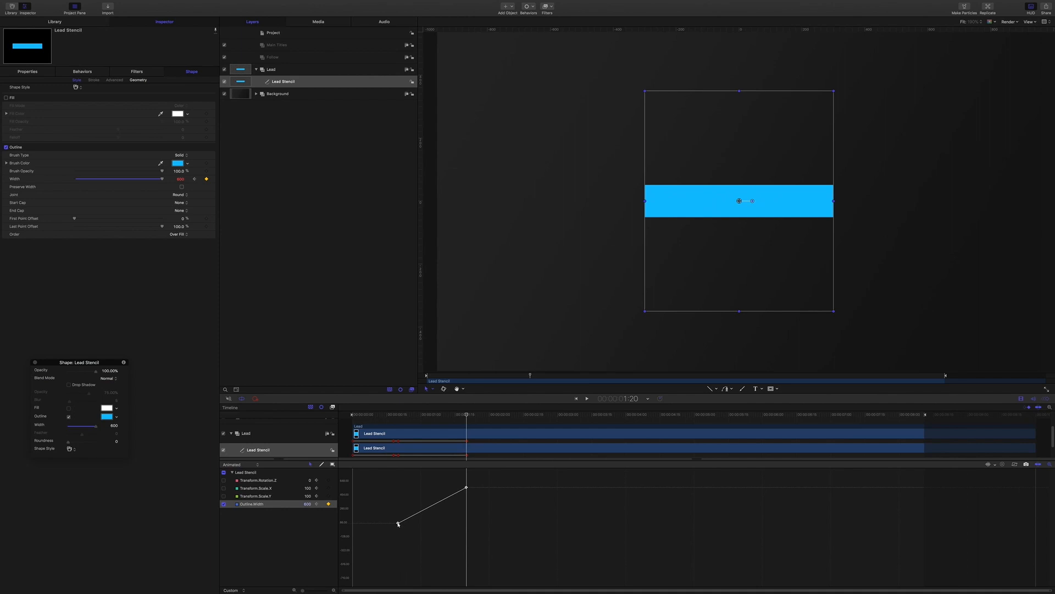
pyautogui.rightClick(398, 524)
pyautogui.moveTo(423, 571)
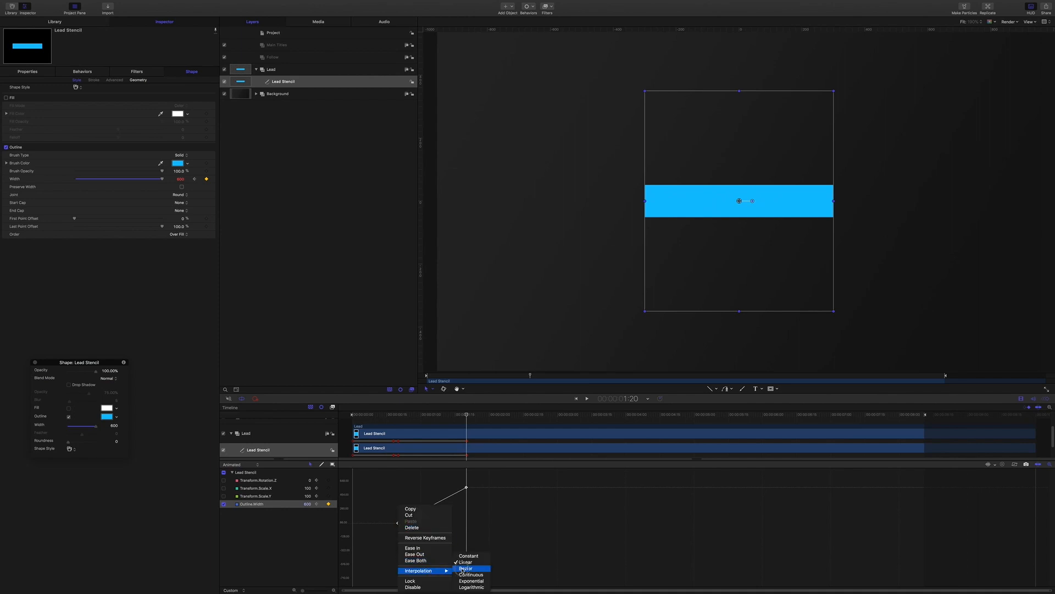
pyautogui.click(462, 568)
# Step: Break the tangents on both keyframes of the Outline Width curve
pyautogui.rightClick(421, 511)
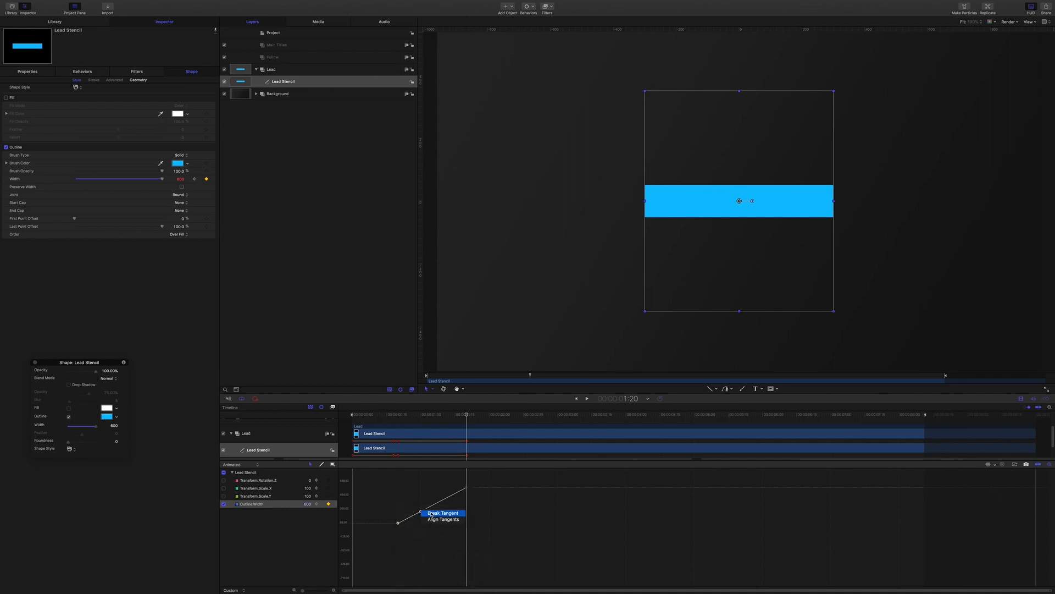
pyautogui.click(440, 512)
pyautogui.click(466, 487)
pyautogui.rightClick(443, 499)
pyautogui.click(454, 501)
# Step: Shape the Outline Width curve with a short, flat first handle and a long, nearly flat last handle
pyautogui.moveTo(466, 414)
pyautogui.mouseDown()
pyautogui.moveTo(397, 421)
pyautogui.moveTo(467, 425)
pyautogui.mouseUp()
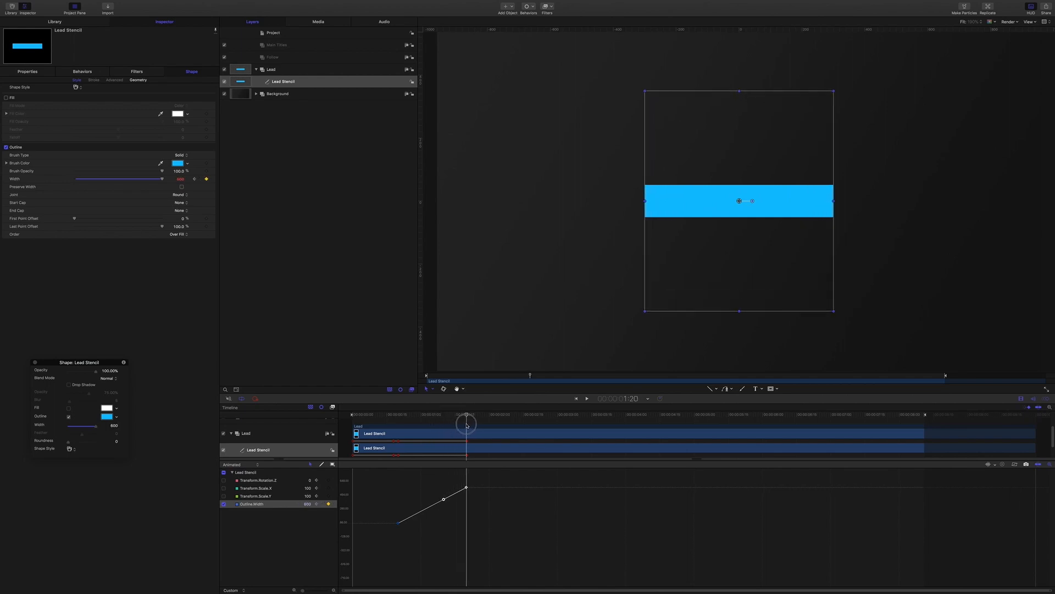
pyautogui.click(398, 523)
pyautogui.moveTo(421, 512); pyautogui.dragTo(411, 522)
pyautogui.moveTo(478, 498); pyautogui.dragTo(417, 489)
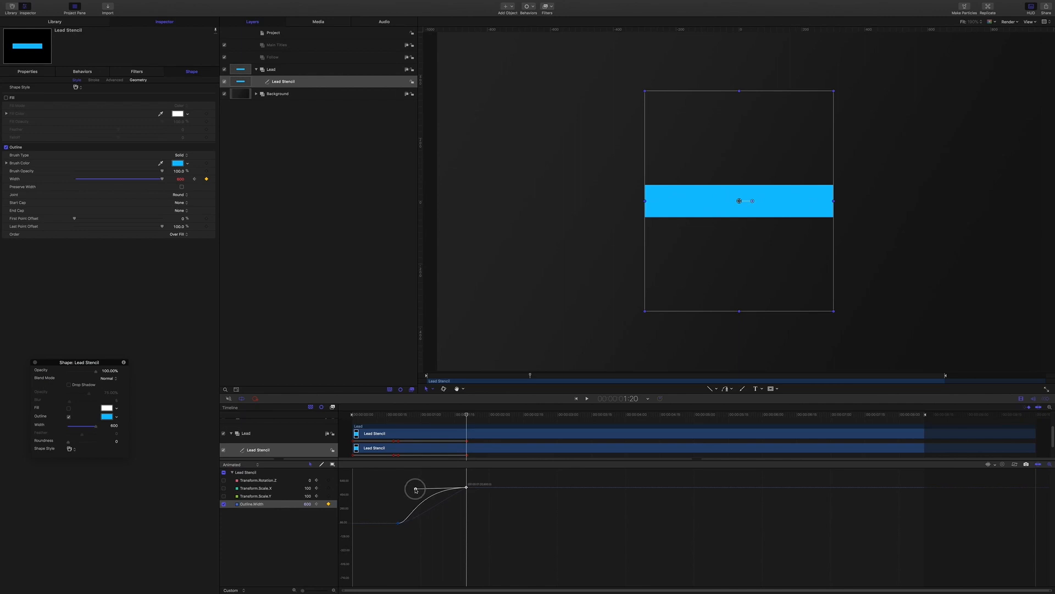
pyautogui.moveTo(416, 489); pyautogui.dragTo(415, 489)
# Step: Play the animation to check how the Lead Stencil eases as it widens into a banner
pyautogui.moveTo(467, 416); pyautogui.dragTo(387, 416)
pyautogui.press('space')
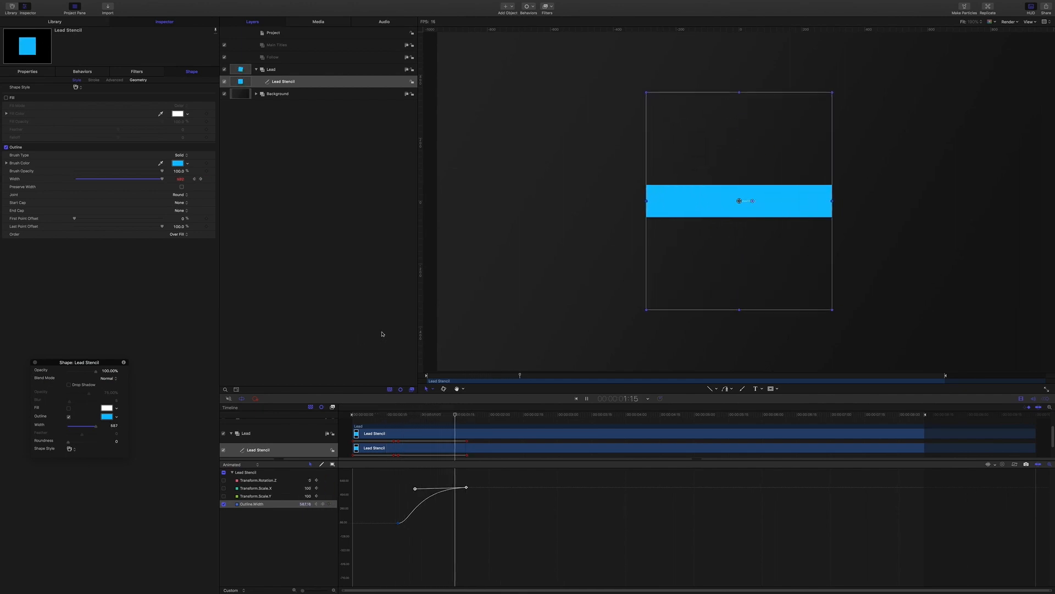
pyautogui.press('space')
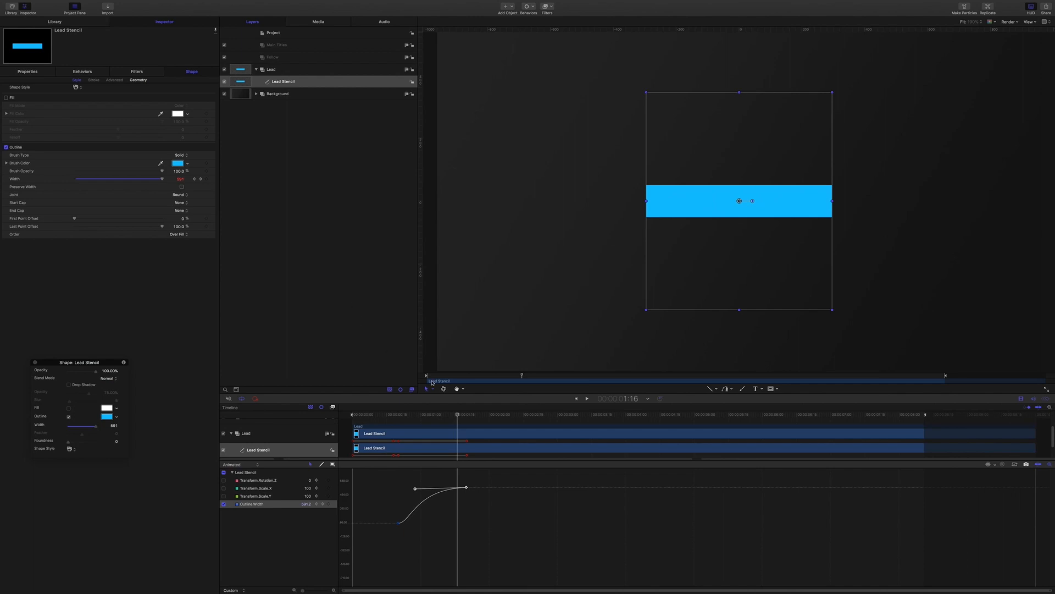
# Step: Add a keyframe for the Lead Stencil outline's Last Point Offset at timecode 1:20
pyautogui.moveTo(455, 419)
pyautogui.mouseDown()
pyautogui.moveTo(337, 411)
pyautogui.moveTo(467, 422)
pyautogui.mouseUp()
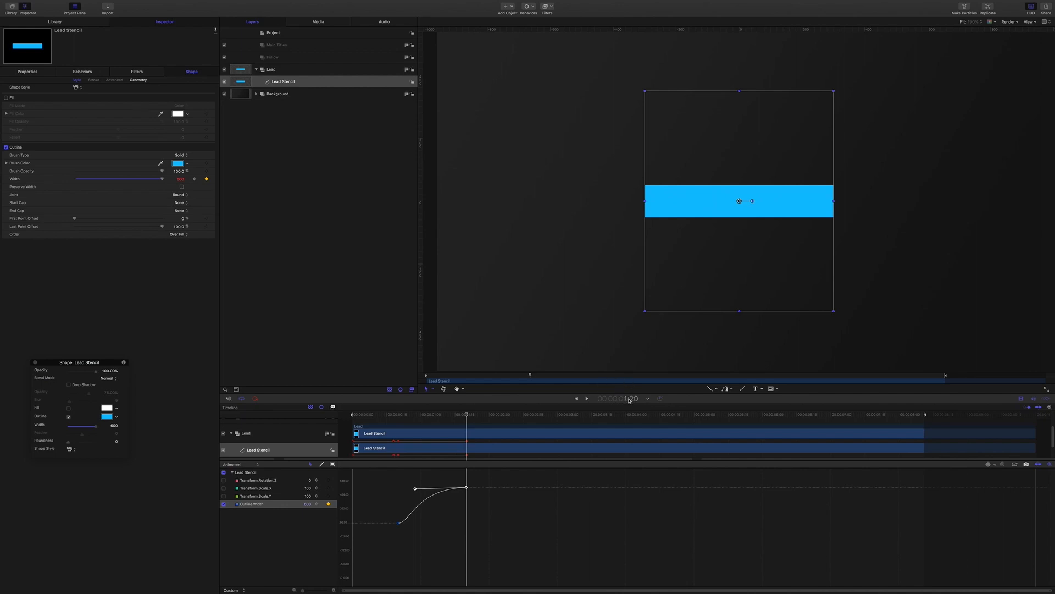
pyautogui.click(629, 399)
pyautogui.click(207, 227)
# Step: Keyframe the Lead Stencil outline's Last Point Offset to 4% at timecode 2:10 and scrub back through the change
pyautogui.doubleClick(633, 398)
pyautogui.write('2.10')
pyautogui.press('BackSpace')
pyautogui.press('BackSpace')
pyautogui.press('BackSpace')
pyautogui.press('BackSpace')
pyautogui.press('BackSpace')
pyautogui.press('BackSpace')
pyautogui.write('2.1')
pyautogui.write('0')
pyautogui.press('Return')
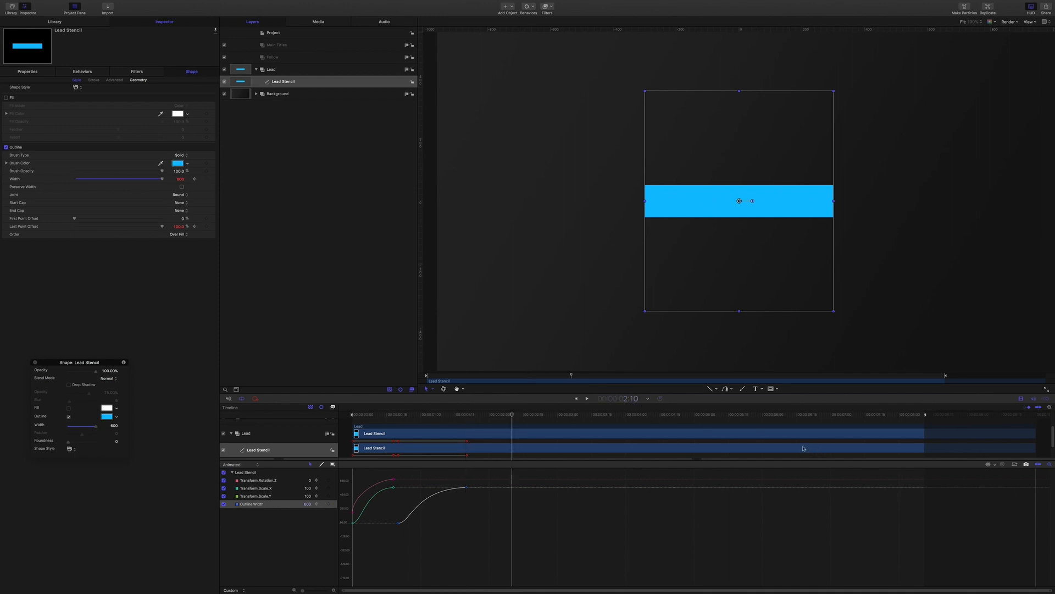
pyautogui.click(179, 227)
pyautogui.write('4')
pyautogui.press('Return')
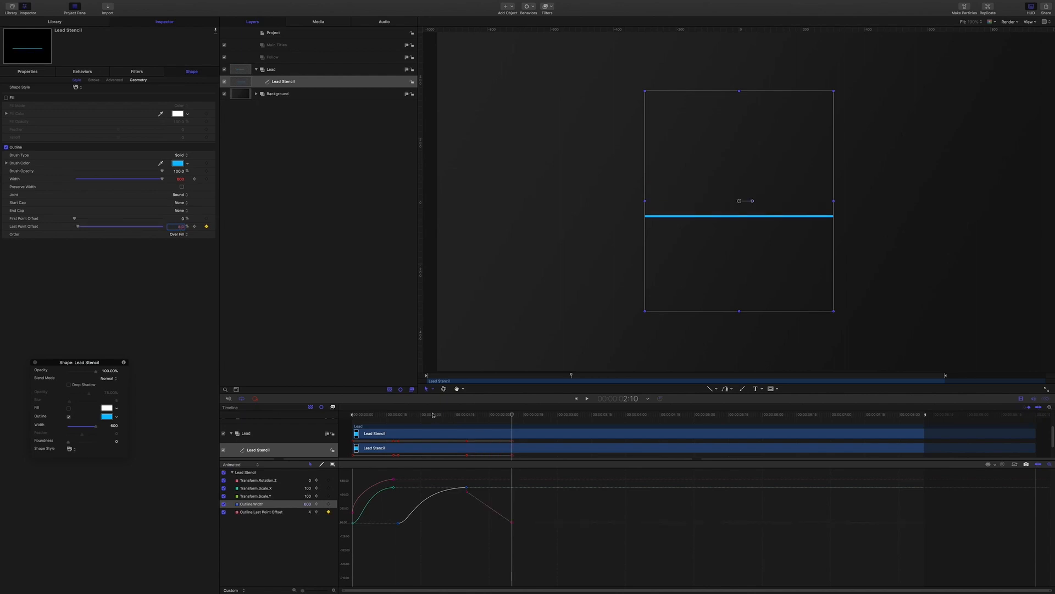
pyautogui.moveTo(512, 419)
pyautogui.mouseDown()
pyautogui.moveTo(387, 417)
pyautogui.moveTo(494, 416)
pyautogui.mouseUp()
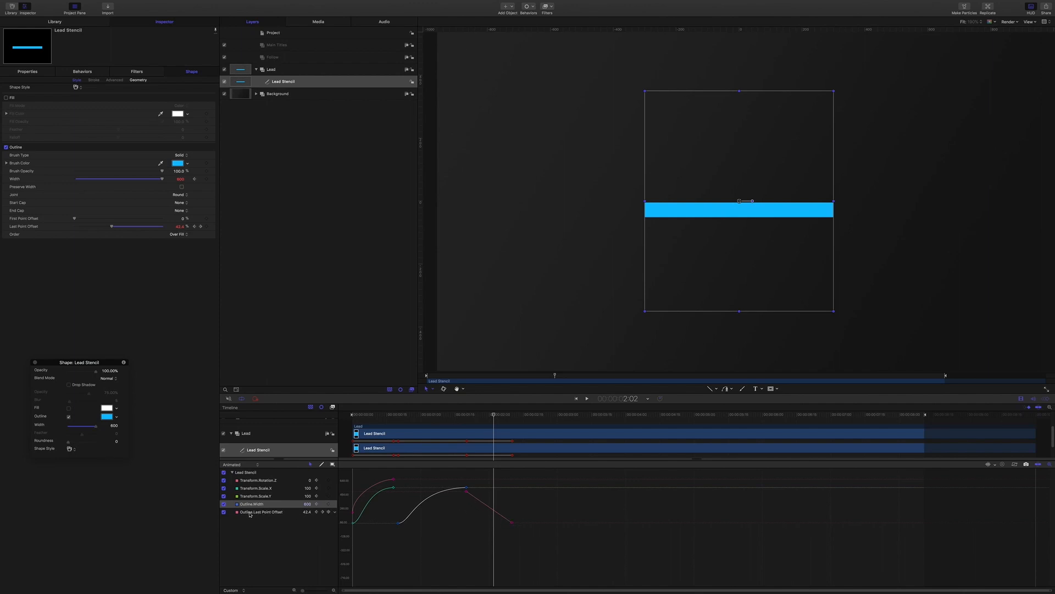
pyautogui.click(224, 504)
pyautogui.click(224, 496)
pyautogui.click(223, 489)
pyautogui.click(223, 480)
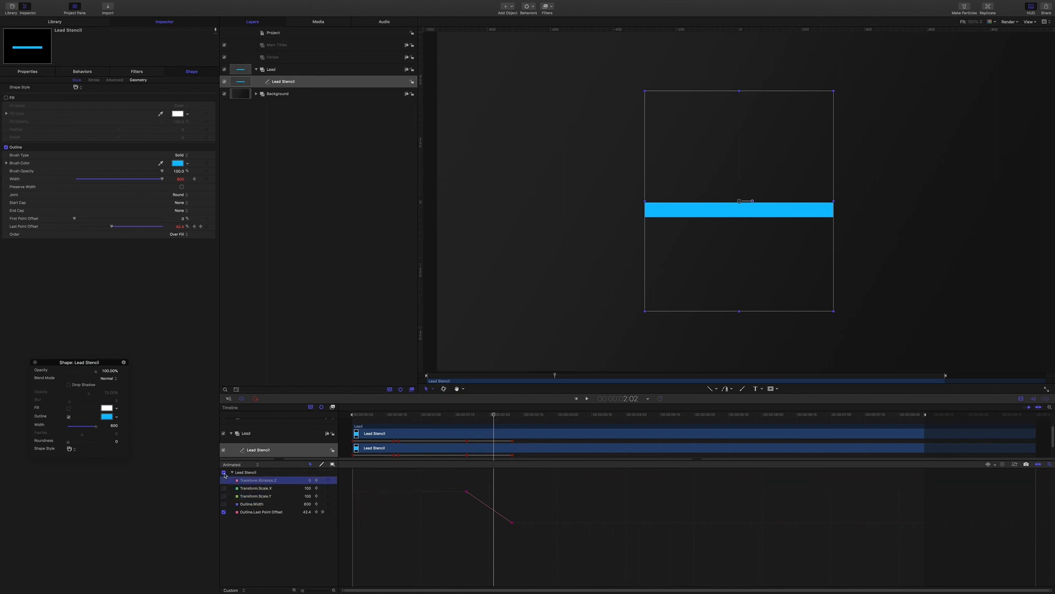
pyautogui.click(224, 472)
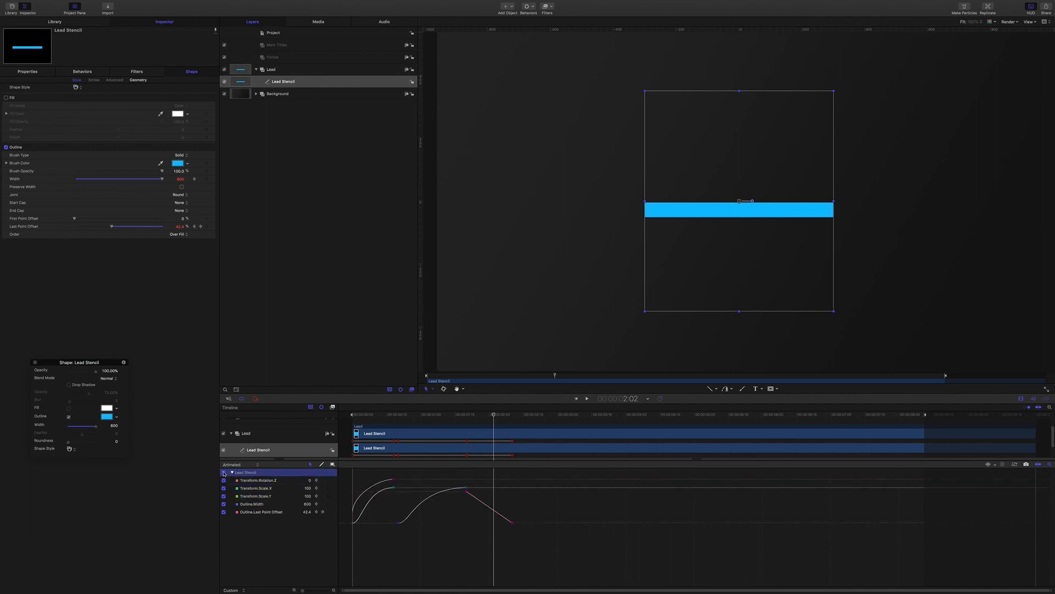
# Step: Show only the Last Point Offset curve in the keyframe editor and set both its keyframes to Bezier interpolation
pyautogui.click(223, 480)
pyautogui.click(224, 488)
pyautogui.click(223, 496)
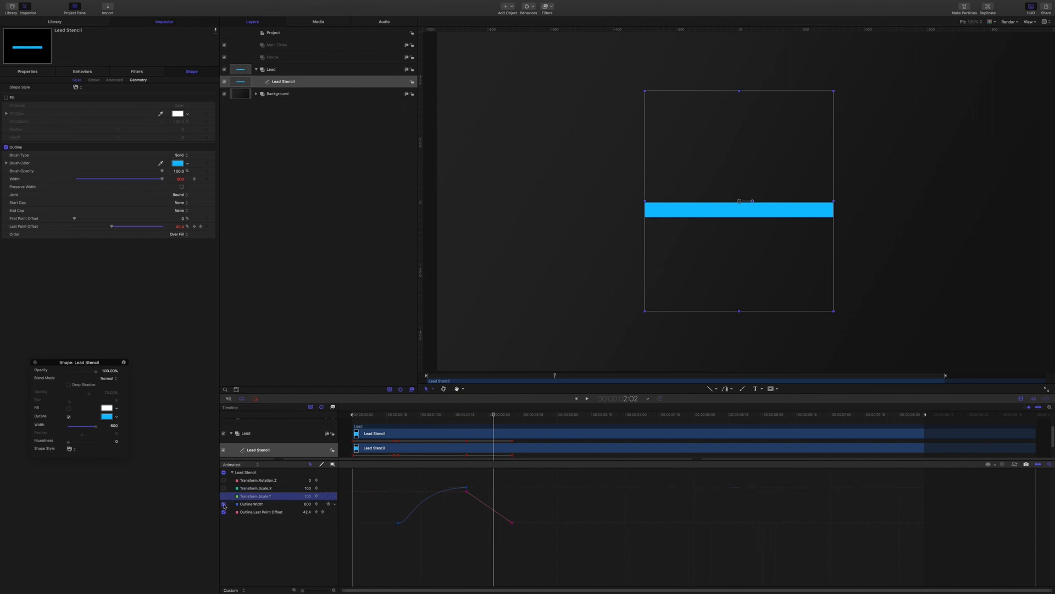
pyautogui.click(224, 504)
pyautogui.moveTo(455, 483); pyautogui.dragTo(549, 542)
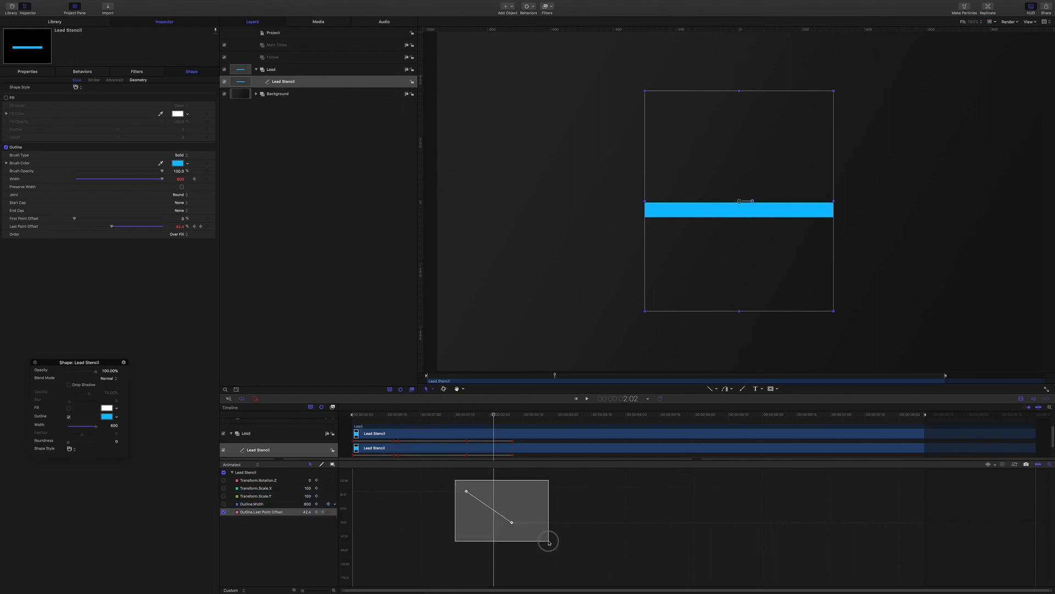
pyautogui.rightClick(512, 523)
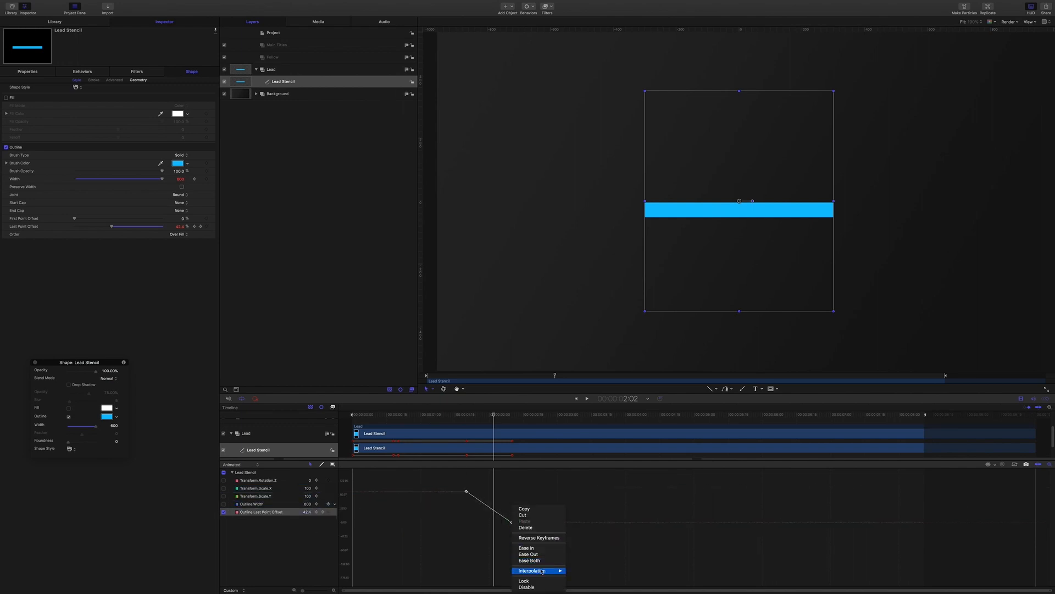
pyautogui.moveTo(544, 571)
pyautogui.click(580, 568)
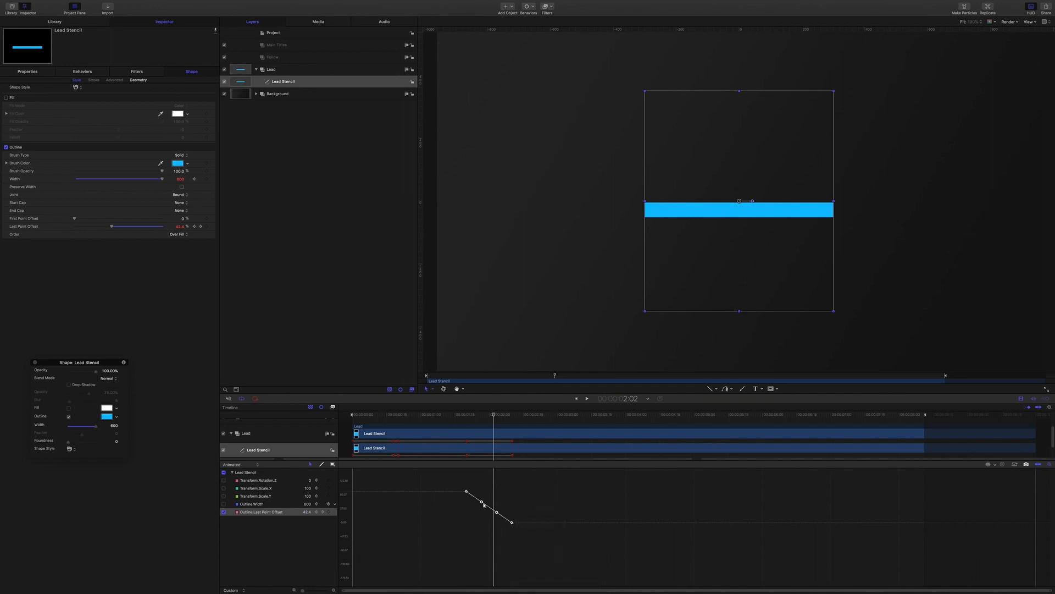
# Step: Break the tangents on both keyframes of the Last Point Offset curve
pyautogui.rightClick(482, 503)
pyautogui.moveTo(532, 511); pyautogui.dragTo(501, 534)
pyautogui.rightClick(497, 513)
pyautogui.click(496, 512)
pyautogui.moveTo(456, 482); pyautogui.dragTo(483, 510)
# Step: Shape the Last Point Offset curve with a short, nearly flat first handle and a long, flat last handle
pyautogui.moveTo(494, 417); pyautogui.dragTo(512, 420)
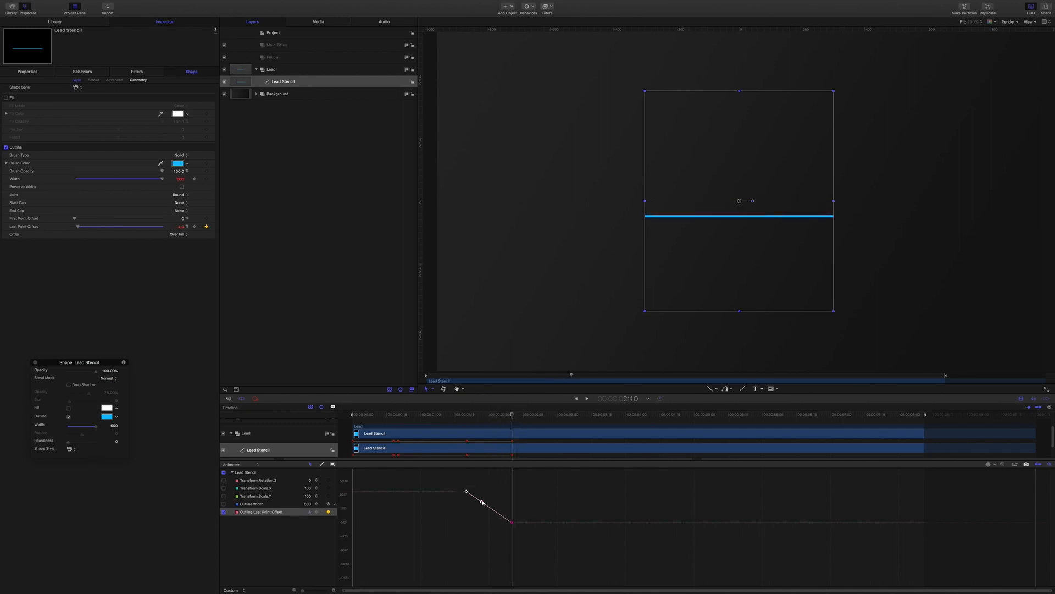
pyautogui.moveTo(482, 503); pyautogui.dragTo(476, 492)
pyautogui.moveTo(535, 509); pyautogui.dragTo(474, 522)
# Step: Play the banner's collapse into a line, and replay the whole animation from the start with nothing selected
pyautogui.moveTo(512, 415); pyautogui.dragTo(459, 417)
pyautogui.click(473, 321)
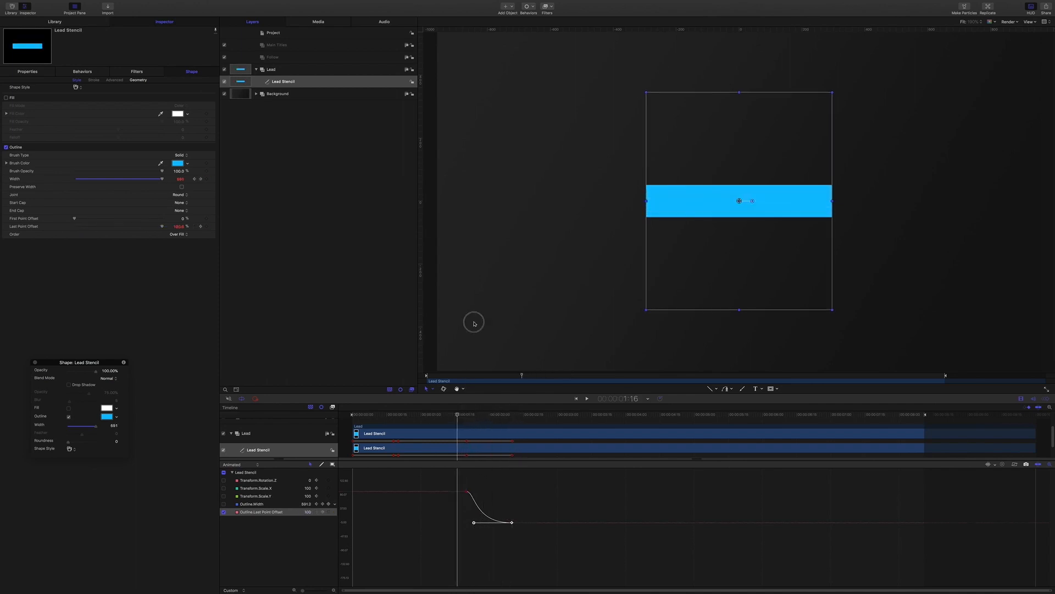
pyautogui.press('space')
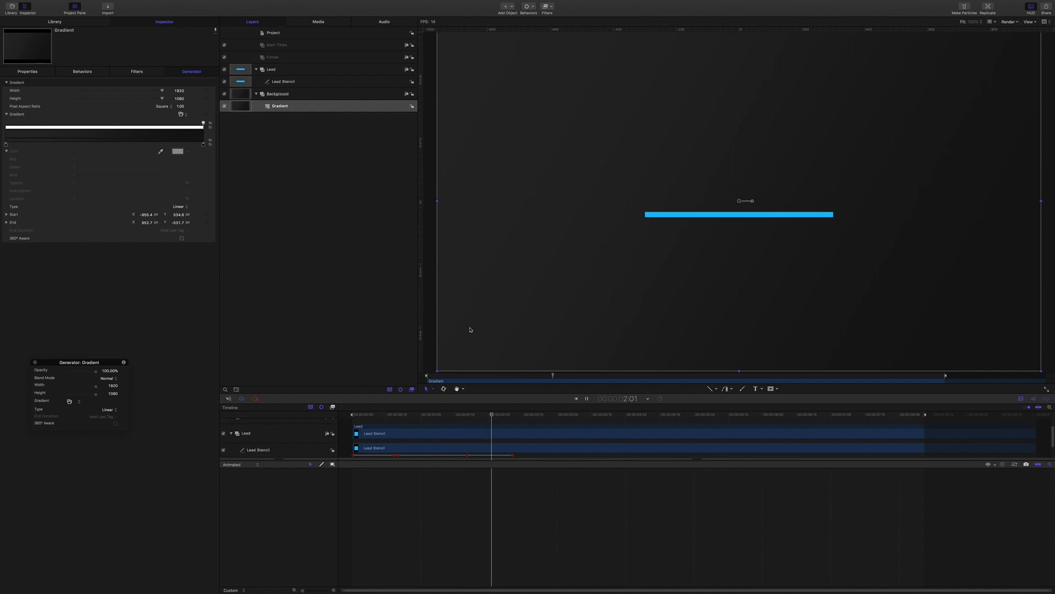
pyautogui.press('space')
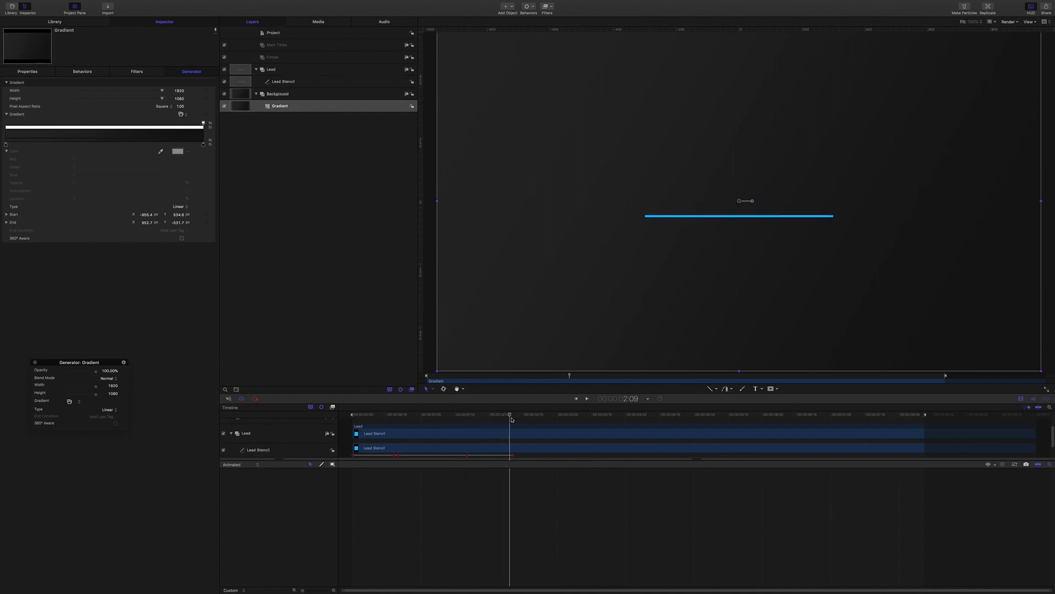
pyautogui.moveTo(511, 417); pyautogui.dragTo(229, 400)
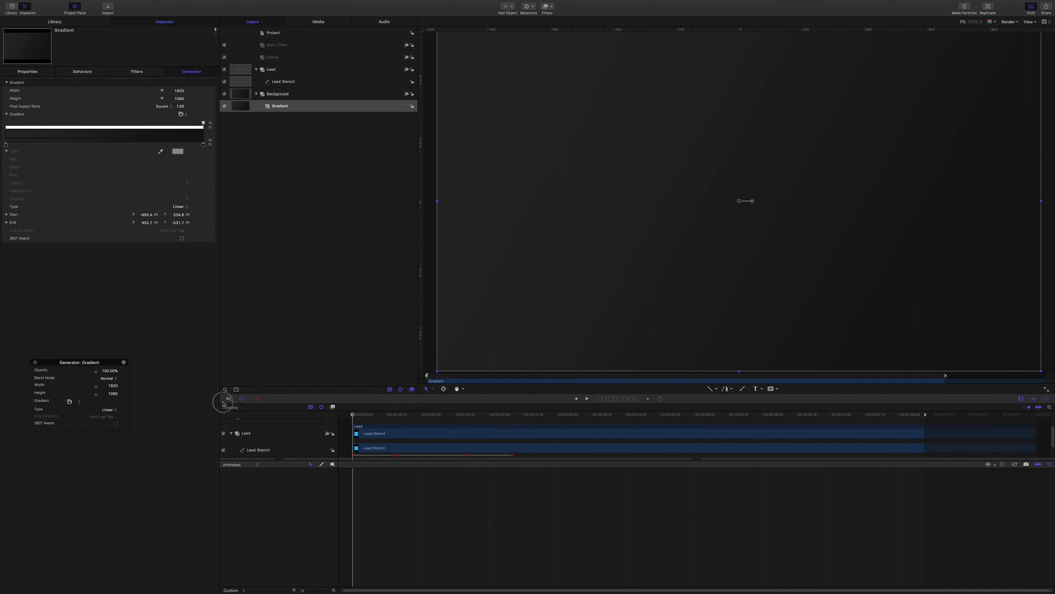
pyautogui.click(263, 290)
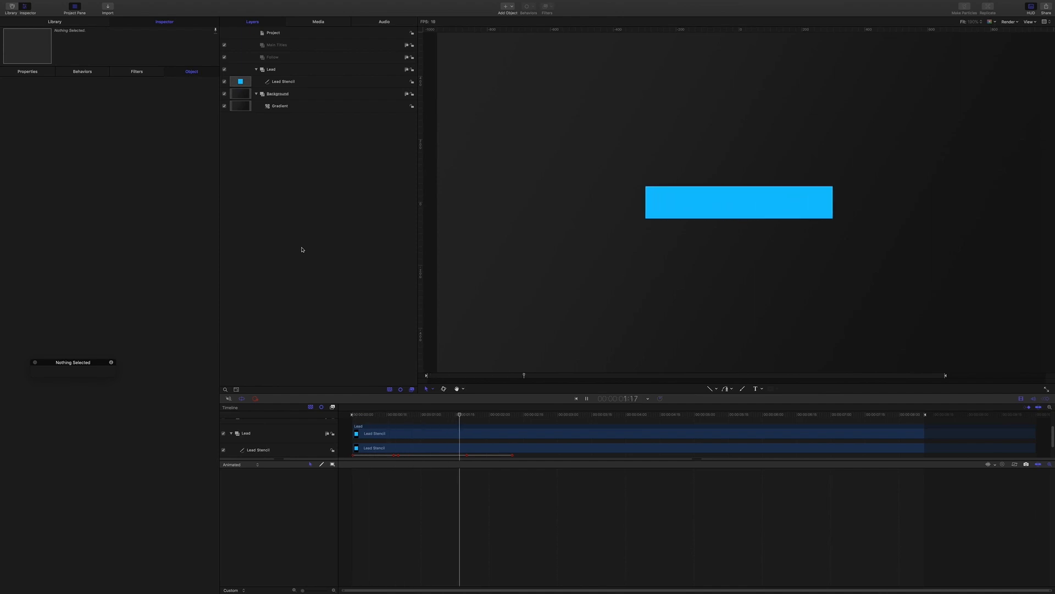
pyautogui.press('space')
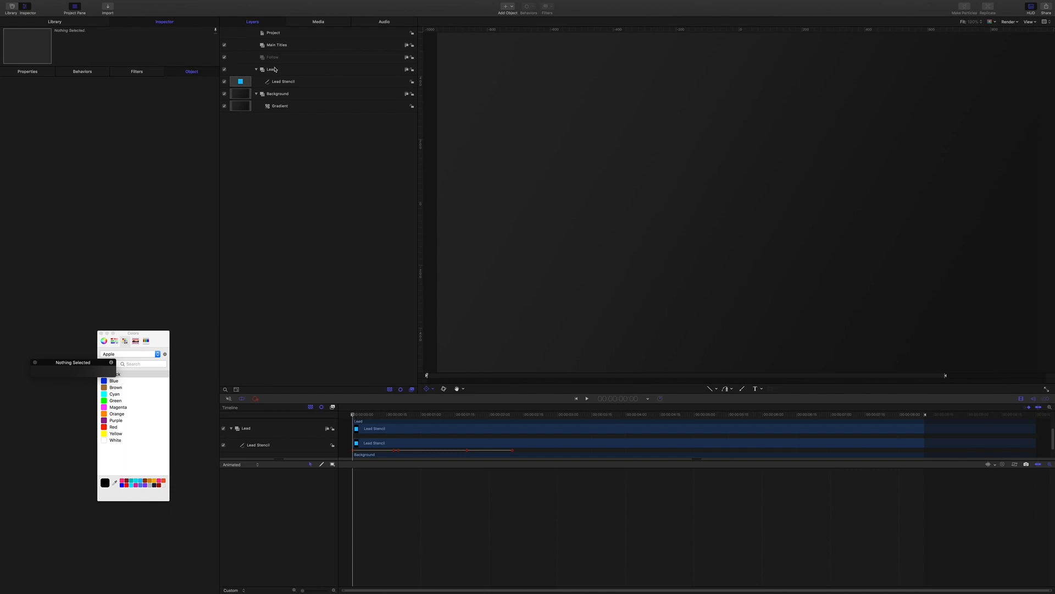
# Step: Nest the Lead group and the group directly above it inside the Main Titles group
pyautogui.click(274, 70)
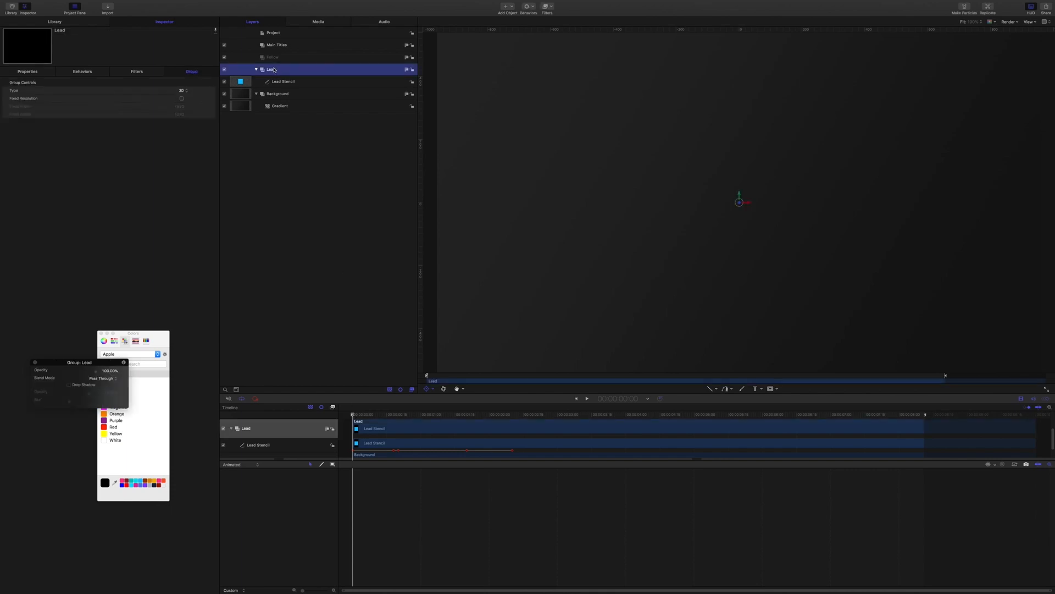
pyautogui.keyDown('shift'); pyautogui.click(275, 59); pyautogui.keyUp('shift')
pyautogui.moveTo(276, 58); pyautogui.dragTo(278, 47)
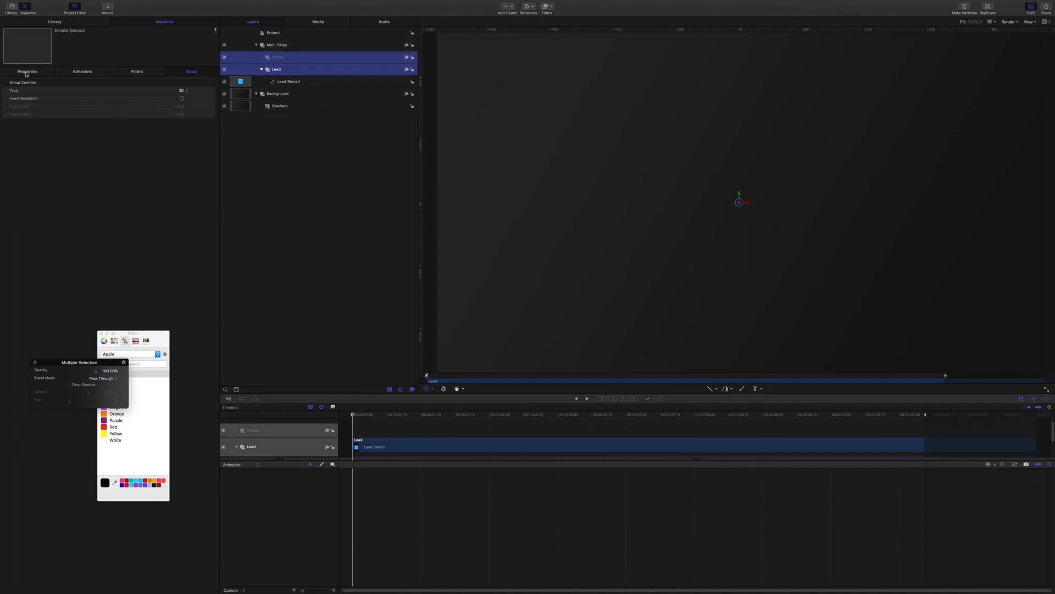
pyautogui.click(284, 220)
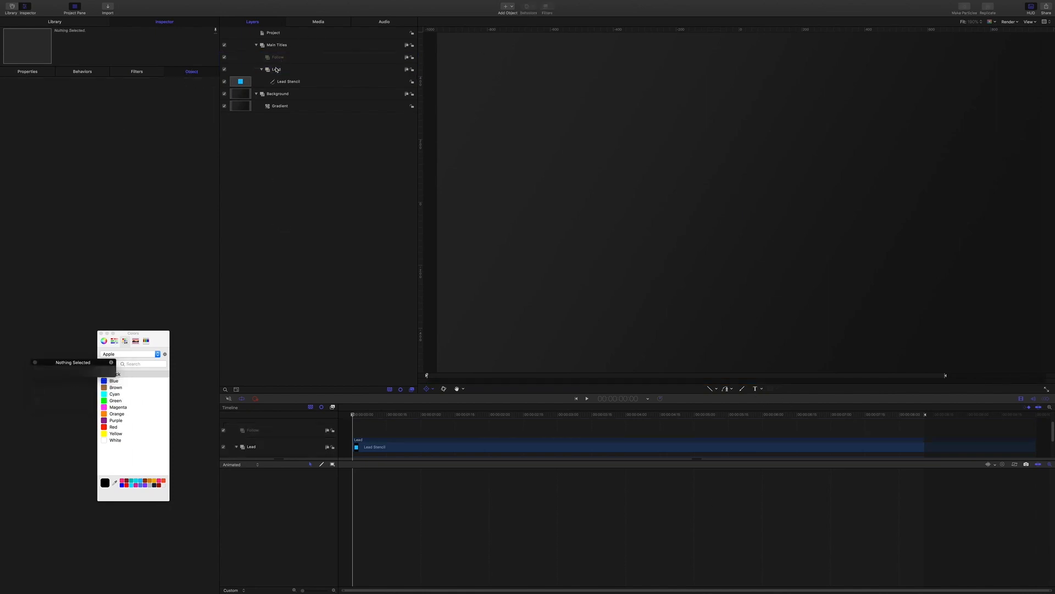
# Step: Add a text object reading "MOTION GRAPHIC" near the canvas centre inside the Lead group
pyautogui.click(276, 69)
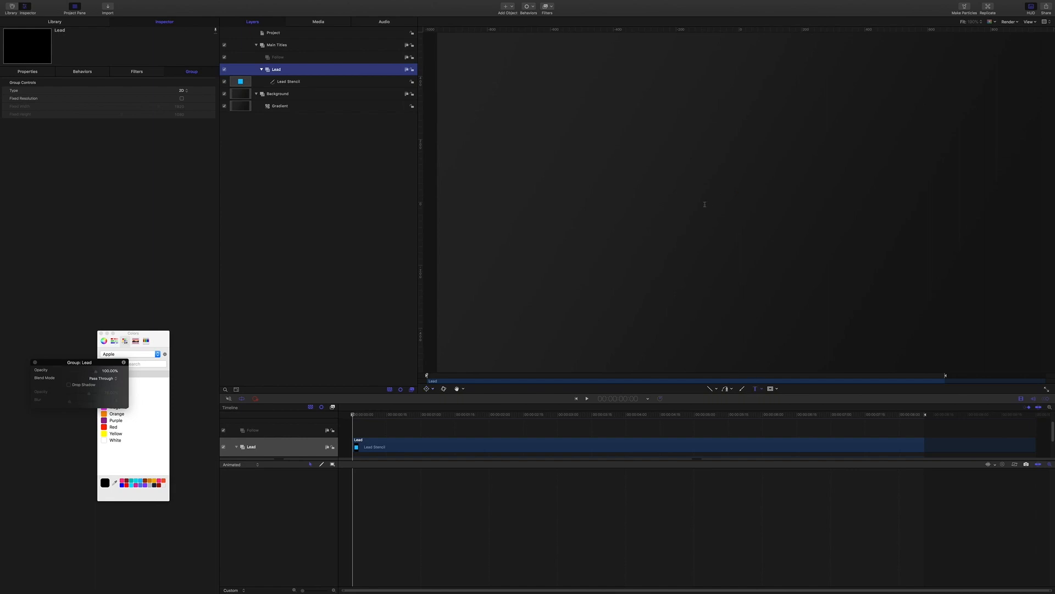
pyautogui.click(705, 202)
pyautogui.write('M')
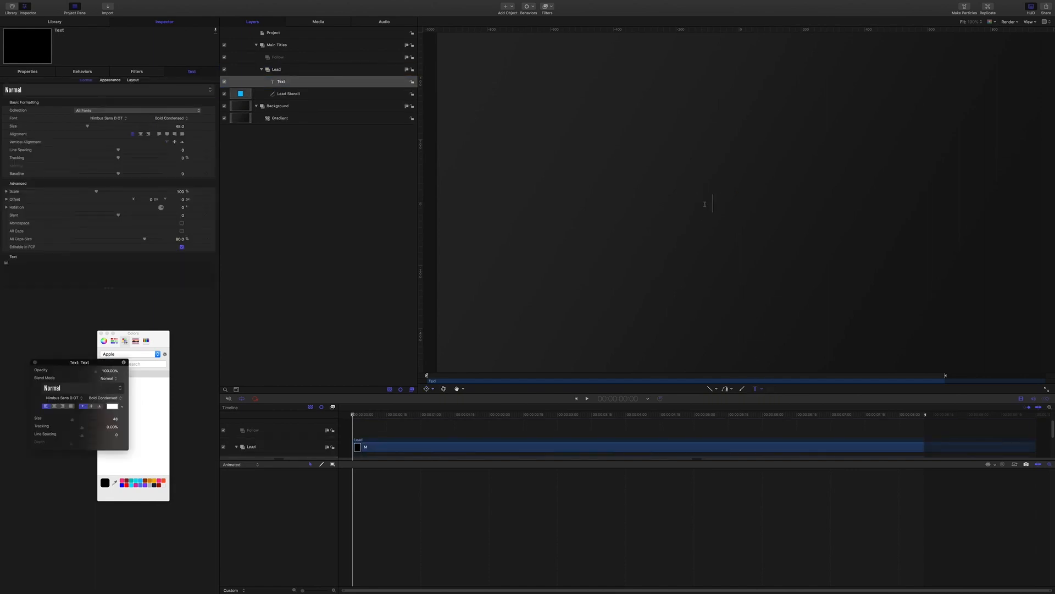
pyautogui.write('OTION GRPA')
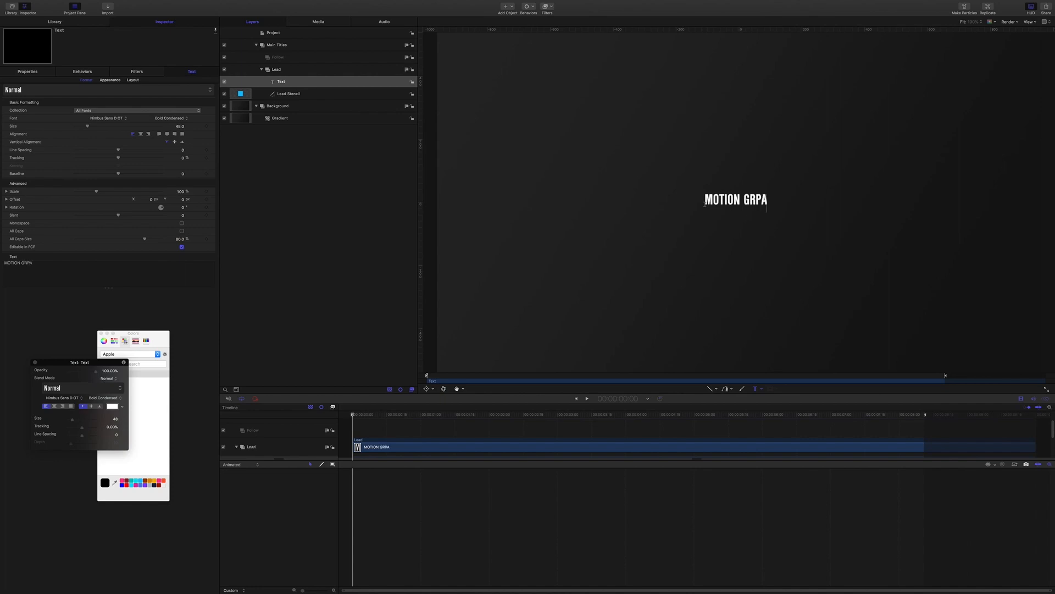
pyautogui.press('BackSpace')
pyautogui.press('BackSpace')
pyautogui.write('APHIC')
pyautogui.press('Escape')
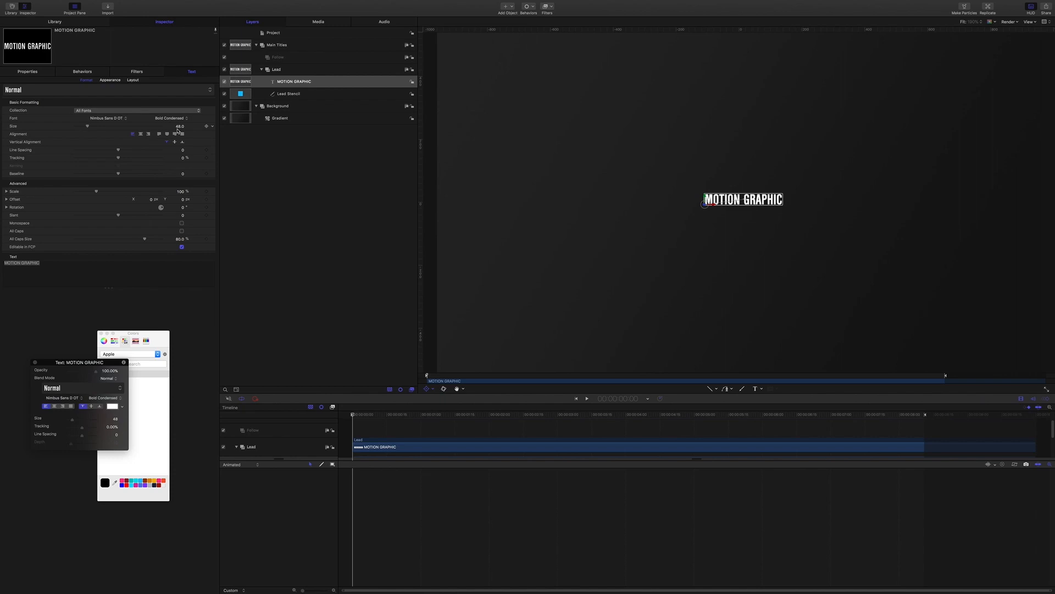
# Step: Set the MOTION GRAPHIC text's size to 100 and its tracking to 1%
pyautogui.click(180, 127)
pyautogui.write('100')
pyautogui.press('Return')
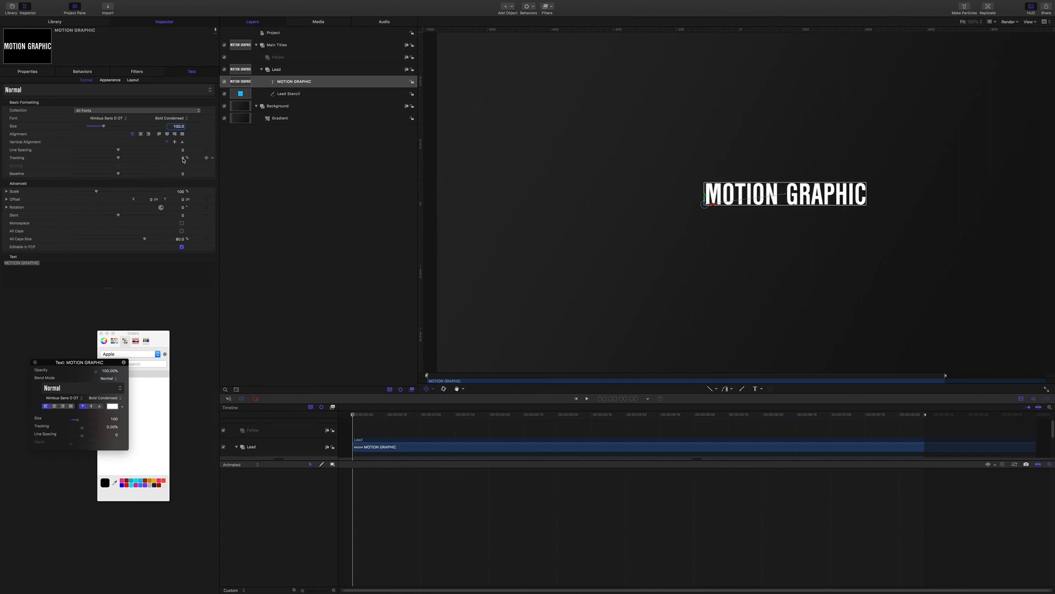
pyautogui.click(183, 158)
pyautogui.write('1')
pyautogui.press('Return')
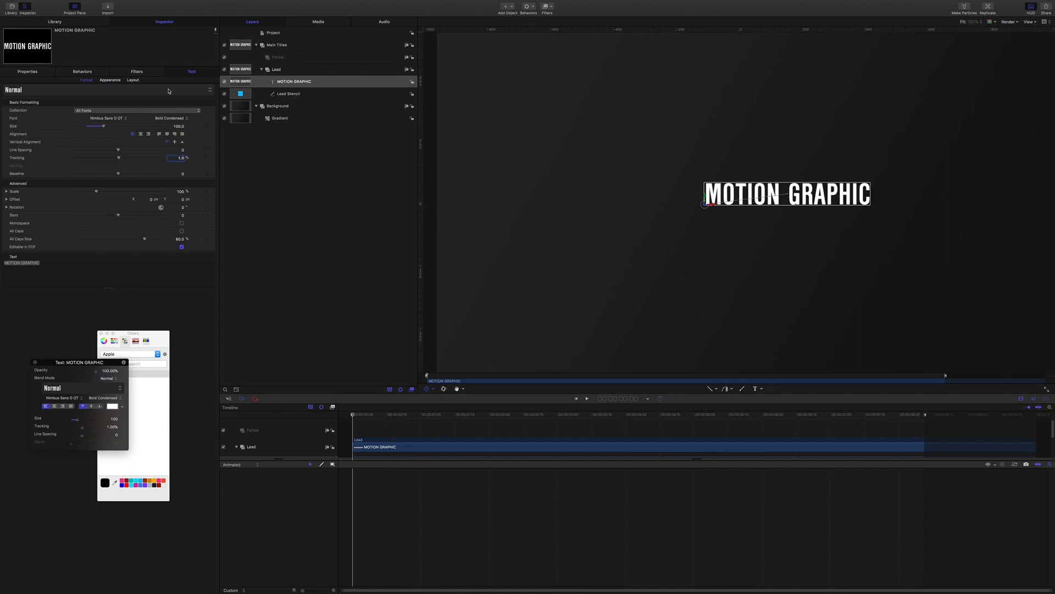
# Step: Centre-align the MOTION GRAPHIC text and trim its start to frame 20
pyautogui.click(141, 135)
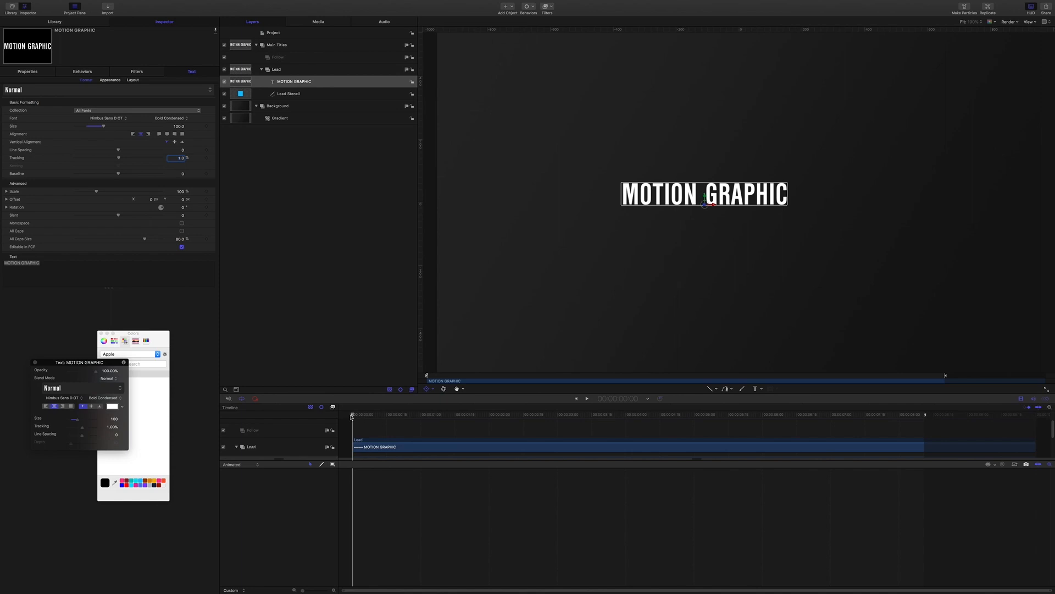
pyautogui.click(625, 399)
pyautogui.write('20')
pyautogui.press('Return')
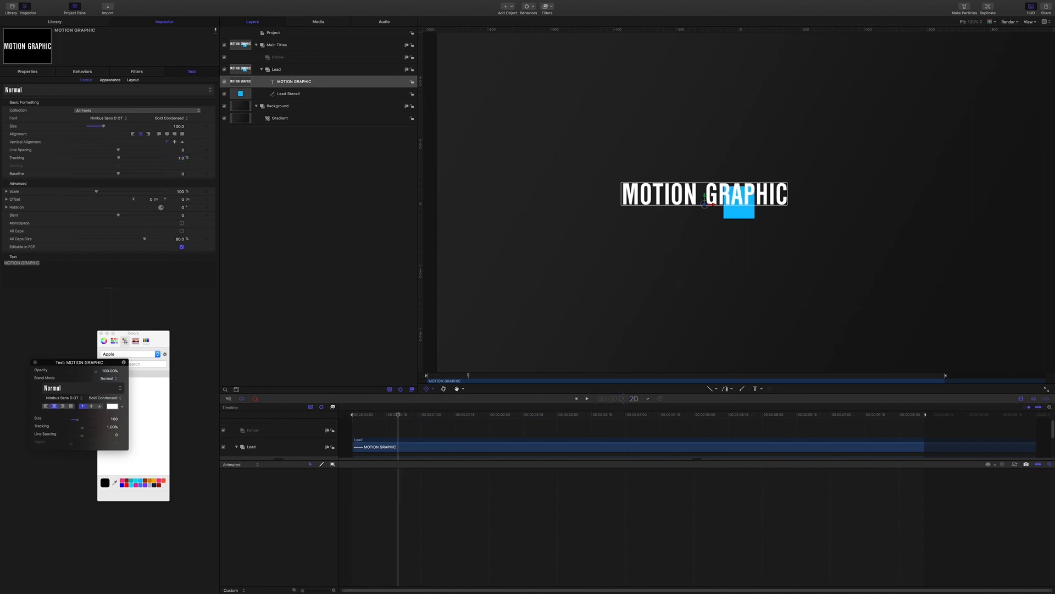
pyautogui.hotkey('alt', '[')
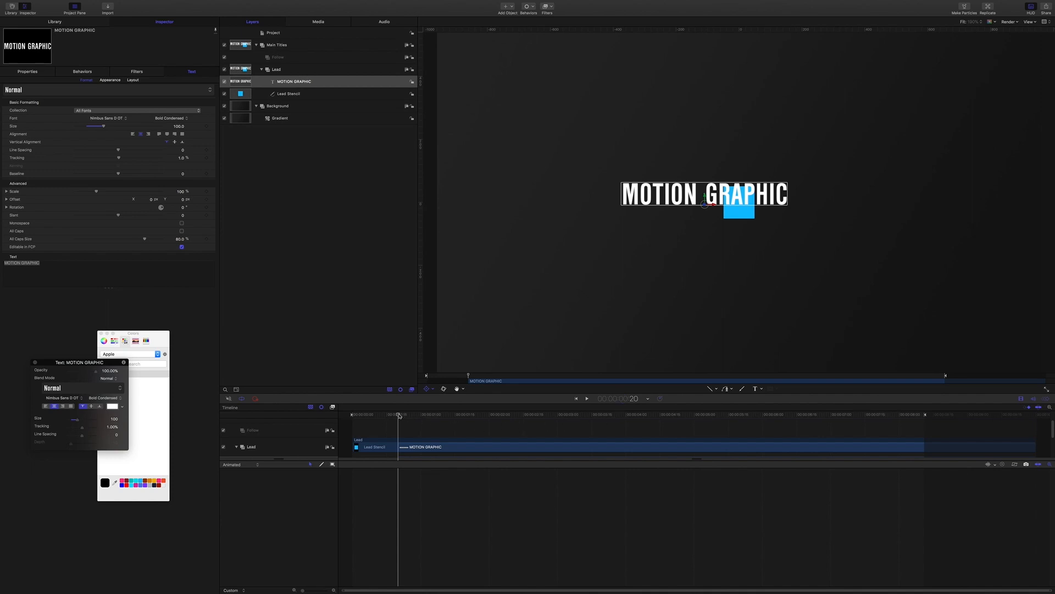
# Step: At 1:20, lower the MOTION GRAPHIC text to a Y position of about -35 px, centring it vertically on the blue banner
pyautogui.moveTo(398, 415); pyautogui.dragTo(467, 421)
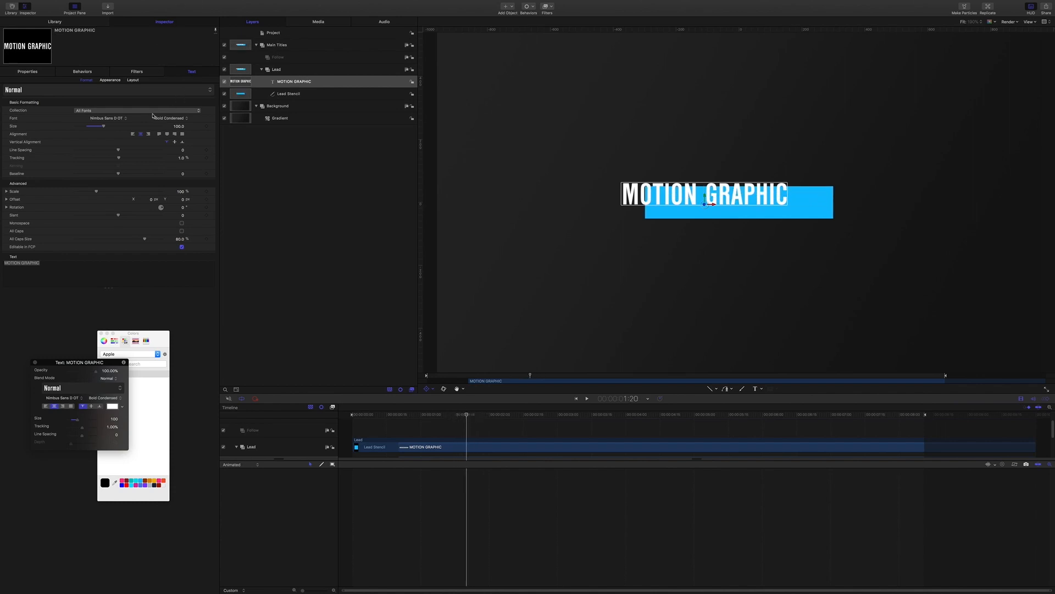
pyautogui.click(26, 73)
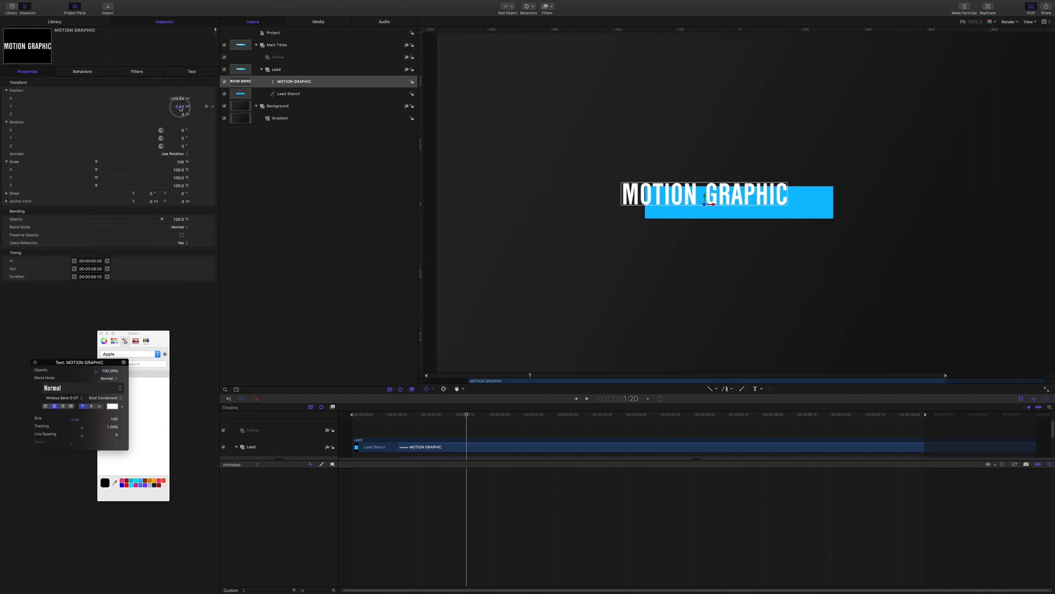
pyautogui.moveTo(179, 108); pyautogui.dragTo(164, 109)
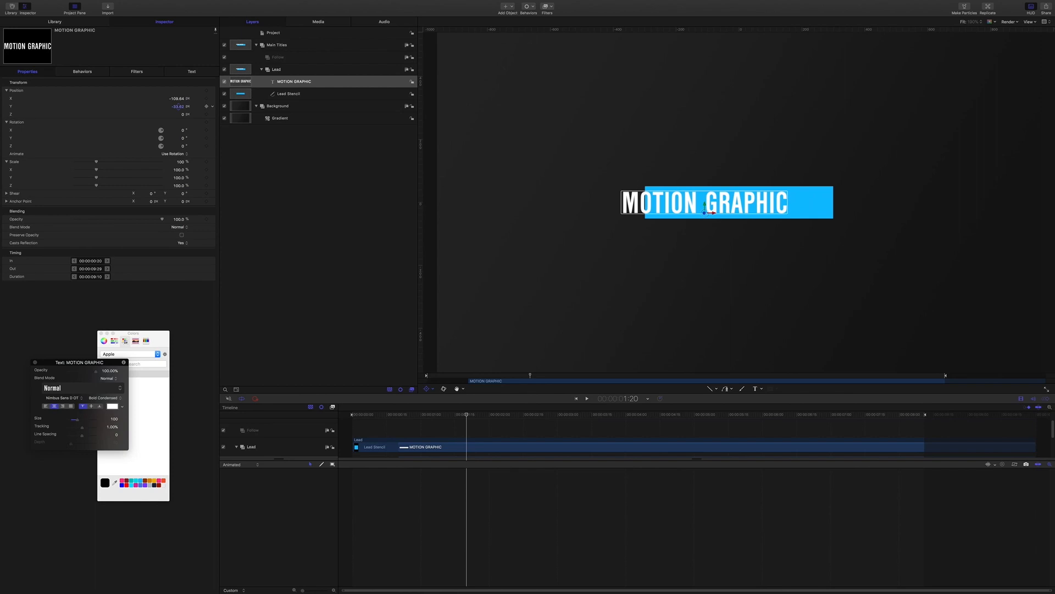
pyautogui.press('Up')
# Step: At frame 20, set the MOTION GRAPHIC text's X position to -447 px and add a keyframe for it
pyautogui.click(629, 399)
pyautogui.write('20')
pyautogui.press('Return')
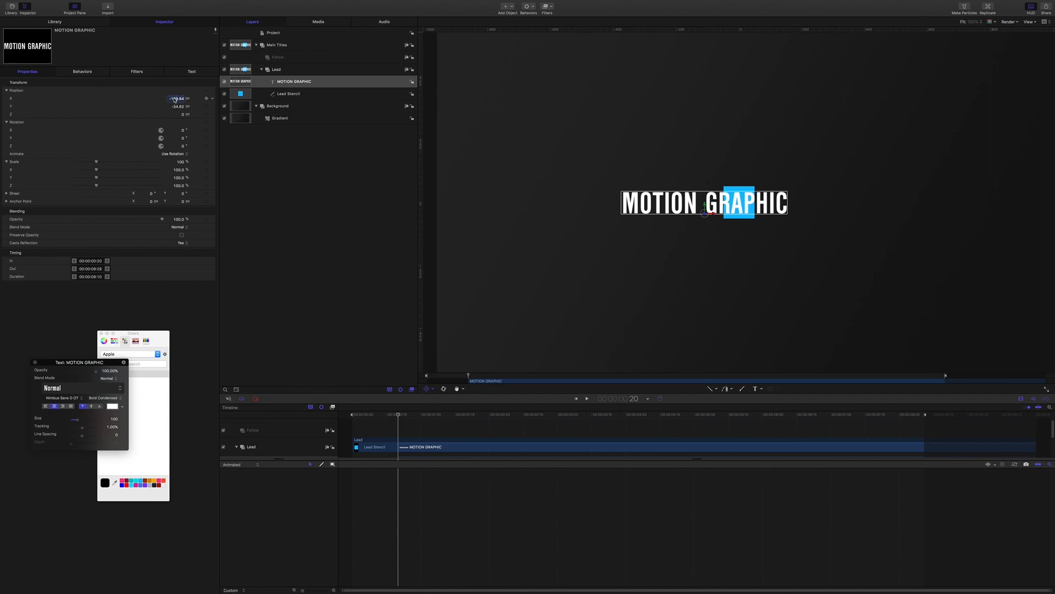
pyautogui.write('-447')
pyautogui.press('Return')
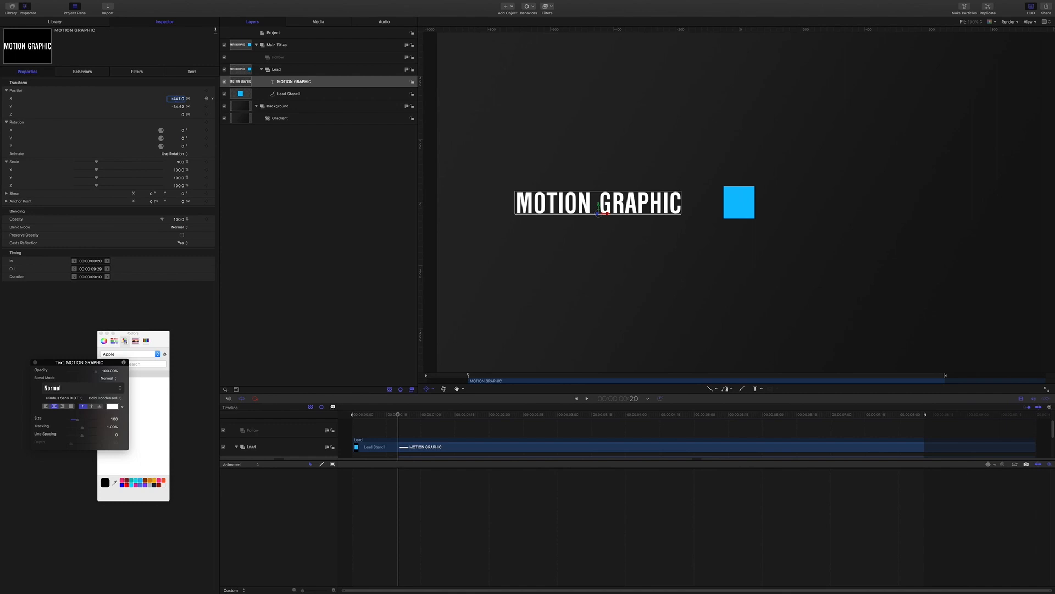
pyautogui.click(207, 99)
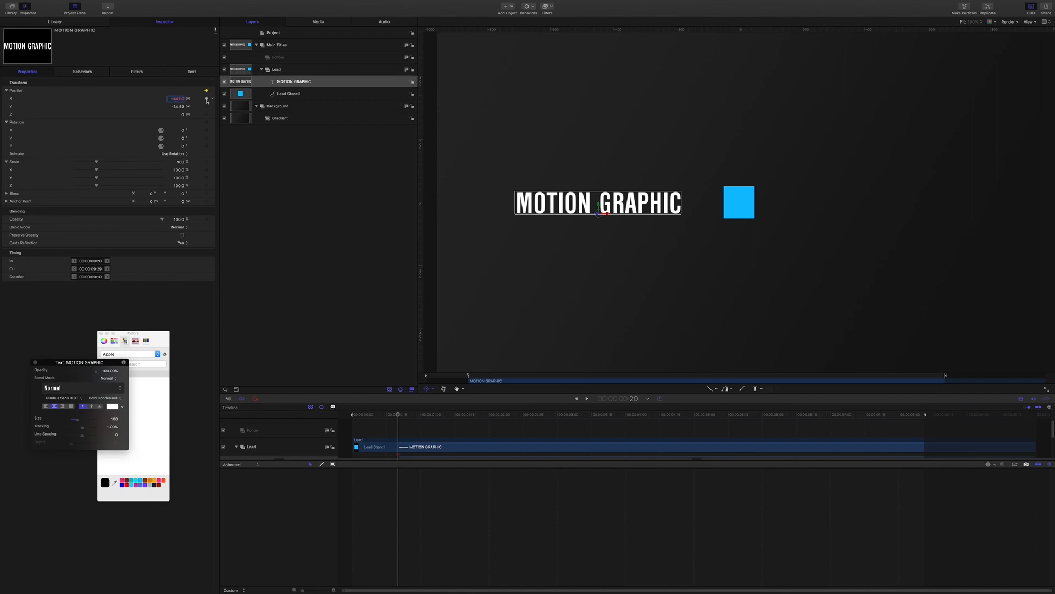
# Step: At 1:20, keyframe the MOTION GRAPHIC text's X position at 0 px
pyautogui.click(632, 400)
pyautogui.write('1.20')
pyautogui.press('Return')
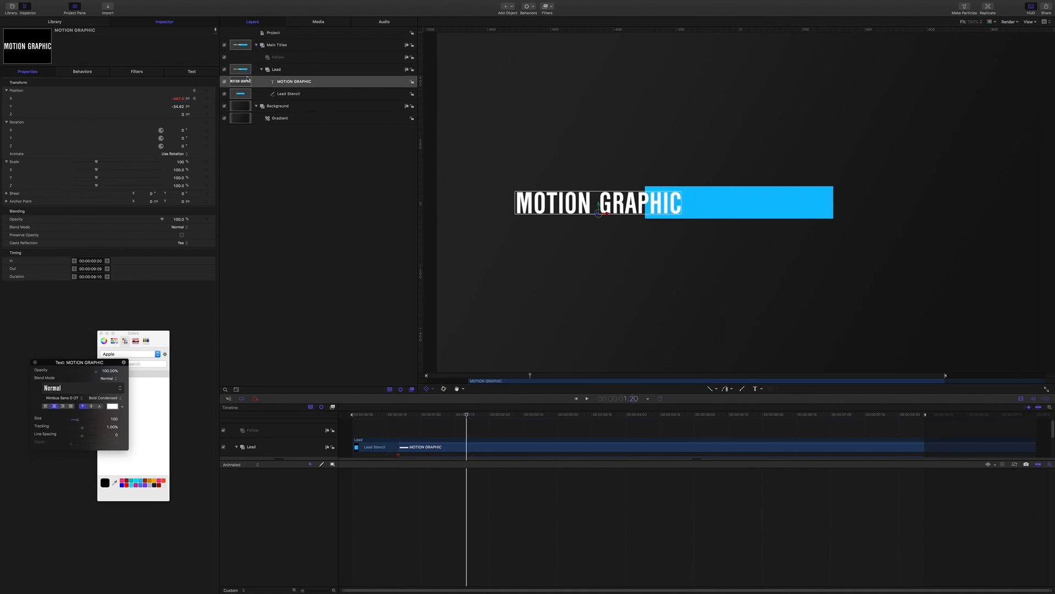
pyautogui.click(180, 99)
pyautogui.write('0')
pyautogui.press('Return')
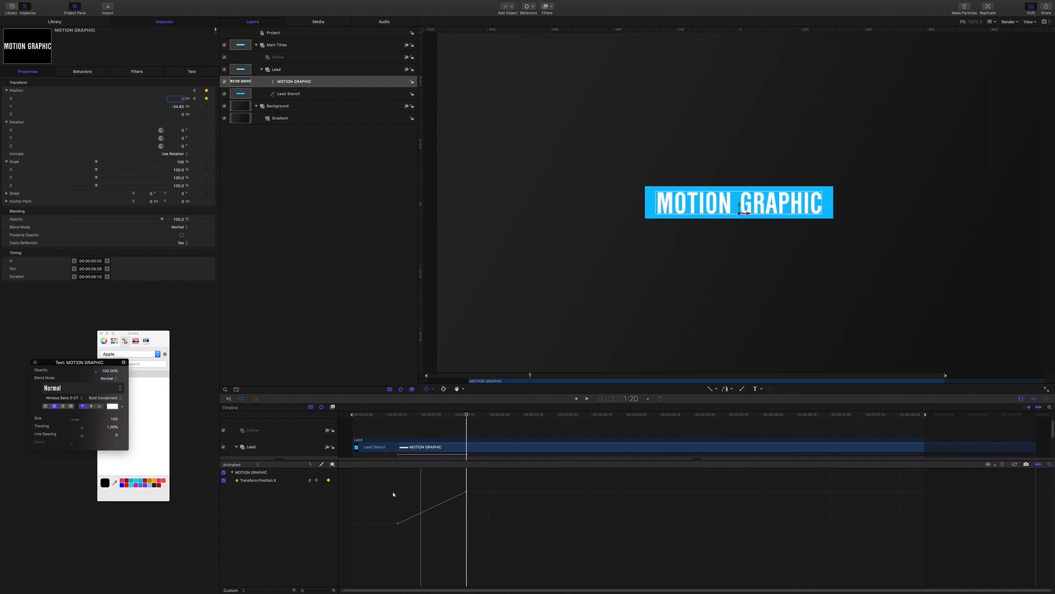
# Step: Reshape the text's X position curve with Bezier handles so it rises steeply from the first keyframe and eases into the last
pyautogui.moveTo(388, 479); pyautogui.dragTo(498, 545)
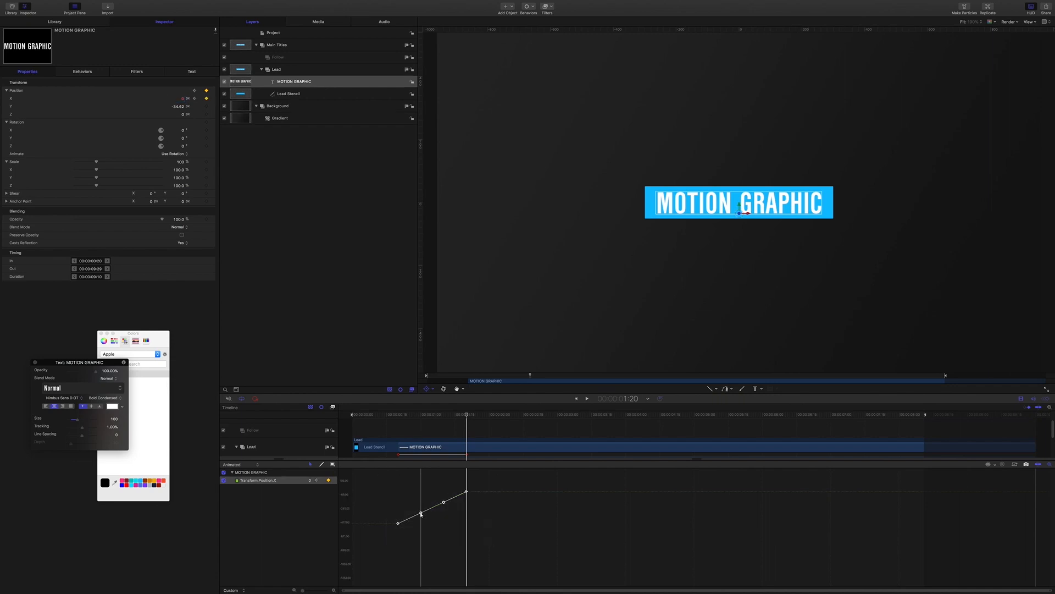
pyautogui.click(421, 514)
pyautogui.moveTo(485, 498); pyautogui.dragTo(459, 485)
pyautogui.moveTo(378, 506); pyautogui.dragTo(398, 500)
pyautogui.moveTo(475, 499); pyautogui.dragTo(445, 493)
pyautogui.moveTo(467, 415); pyautogui.dragTo(416, 415)
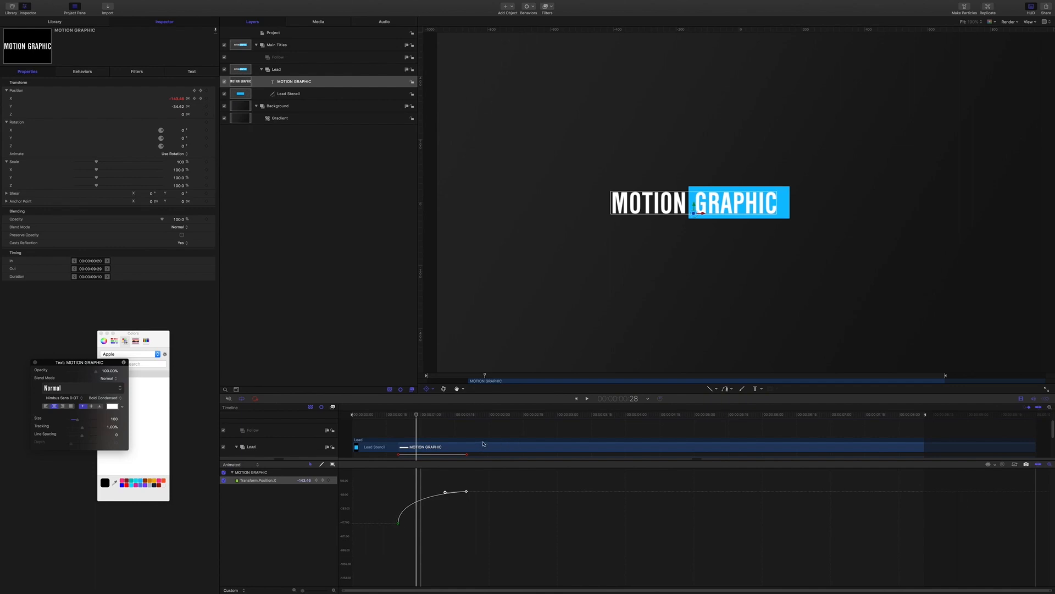
pyautogui.moveTo(388, 517); pyautogui.dragTo(399, 493)
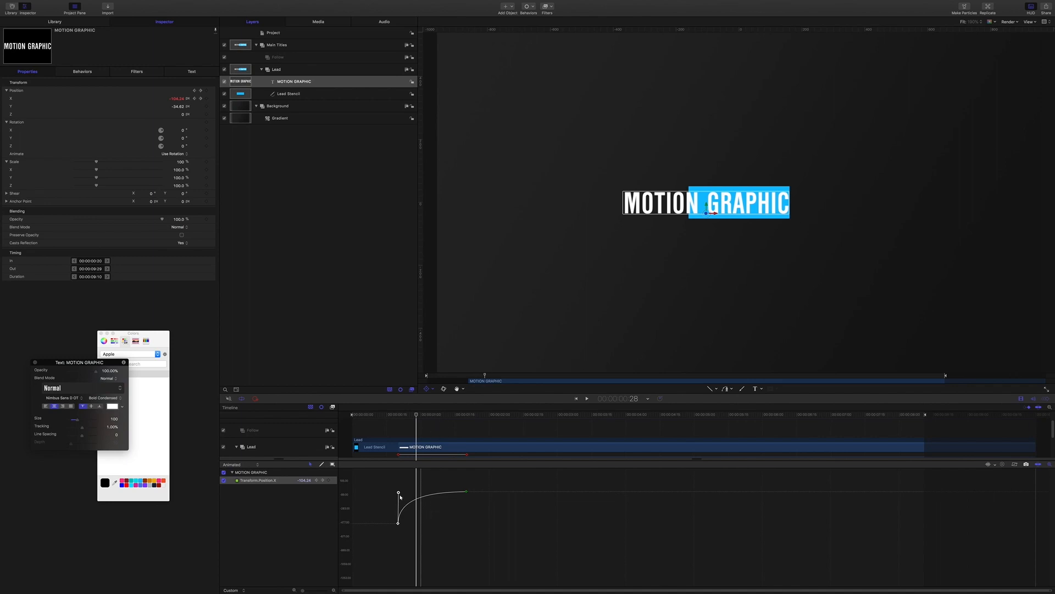
pyautogui.moveTo(399, 493); pyautogui.dragTo(398, 499)
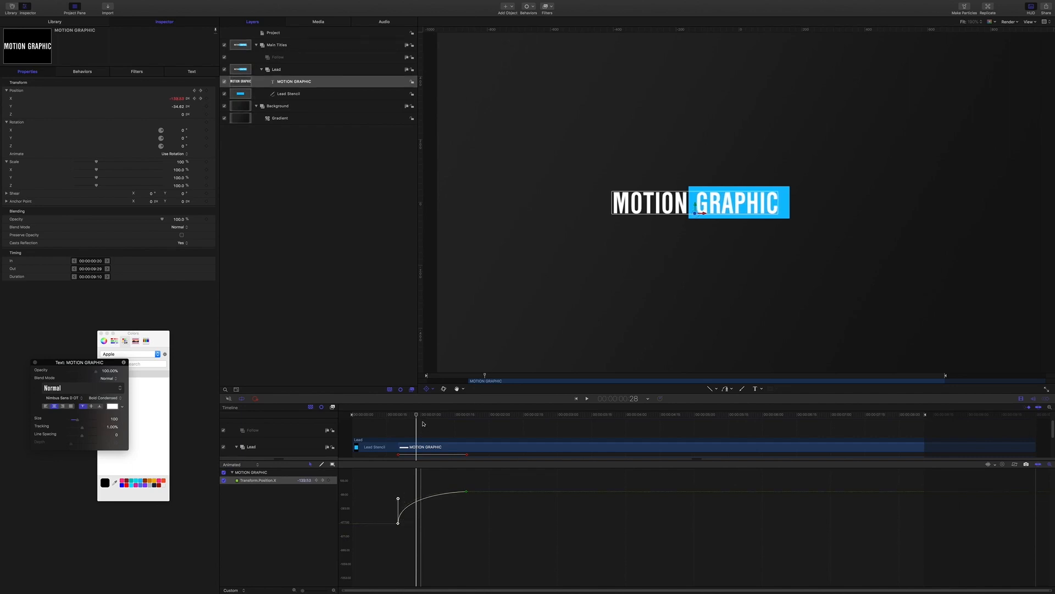
# Step: Play the text's slide-in from frame 18 and return the playhead to 1:20
pyautogui.moveTo(417, 416); pyautogui.dragTo(394, 417)
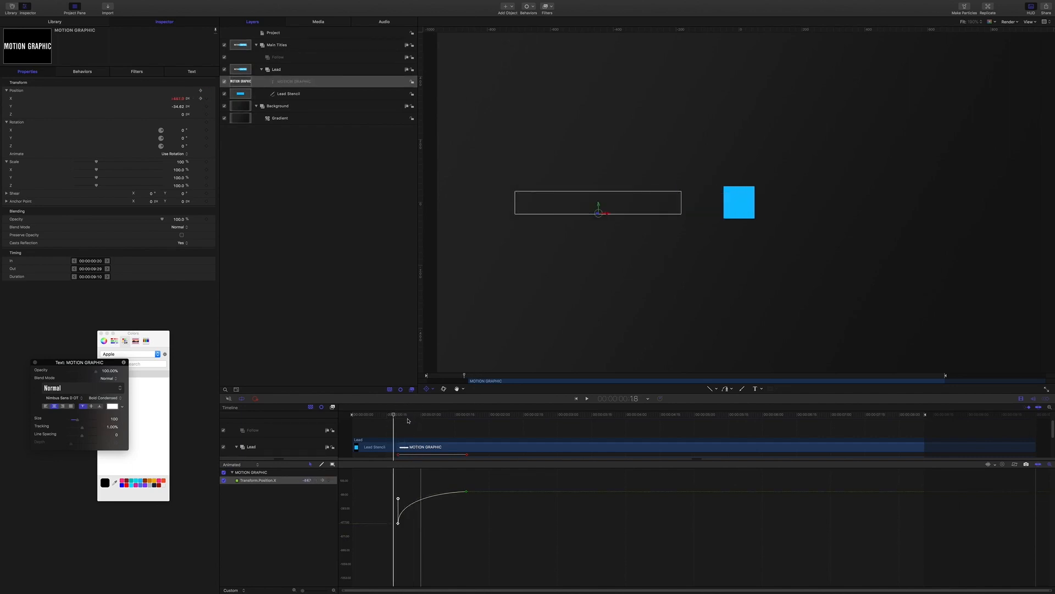
pyautogui.press('space')
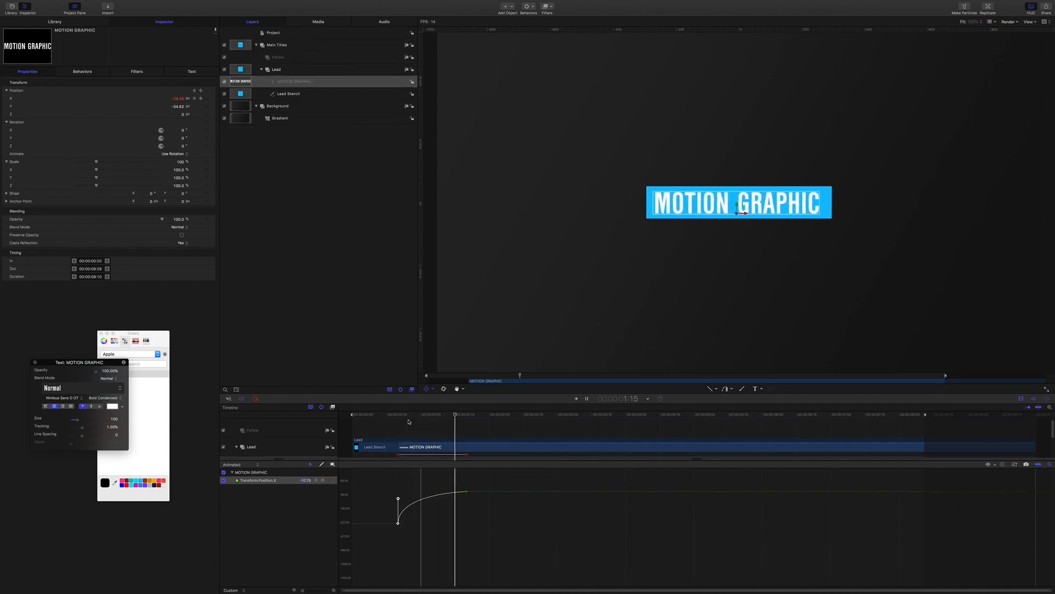
pyautogui.press('space')
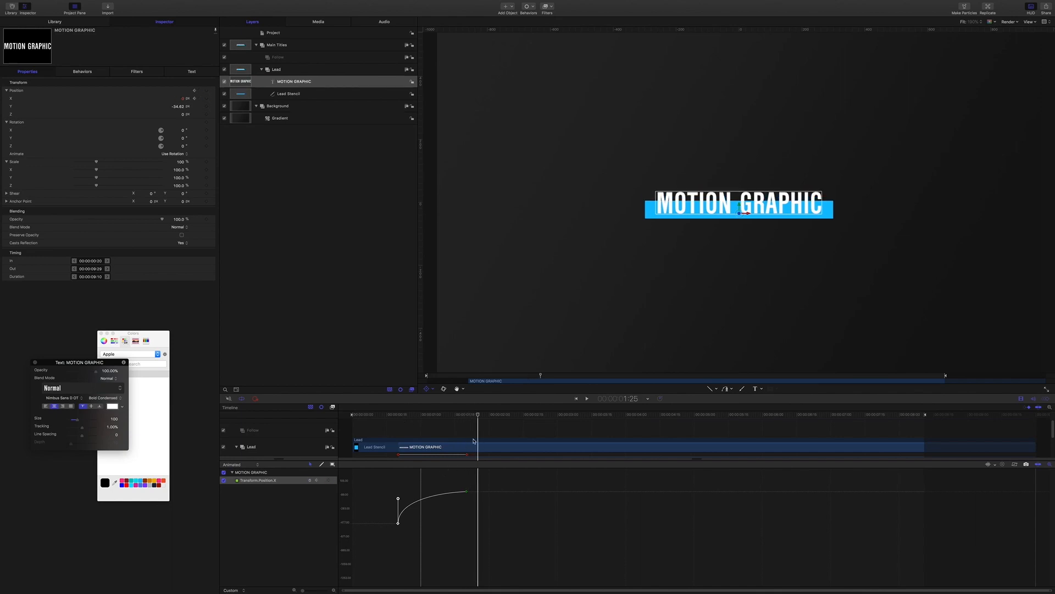
pyautogui.moveTo(479, 416); pyautogui.dragTo(466, 417)
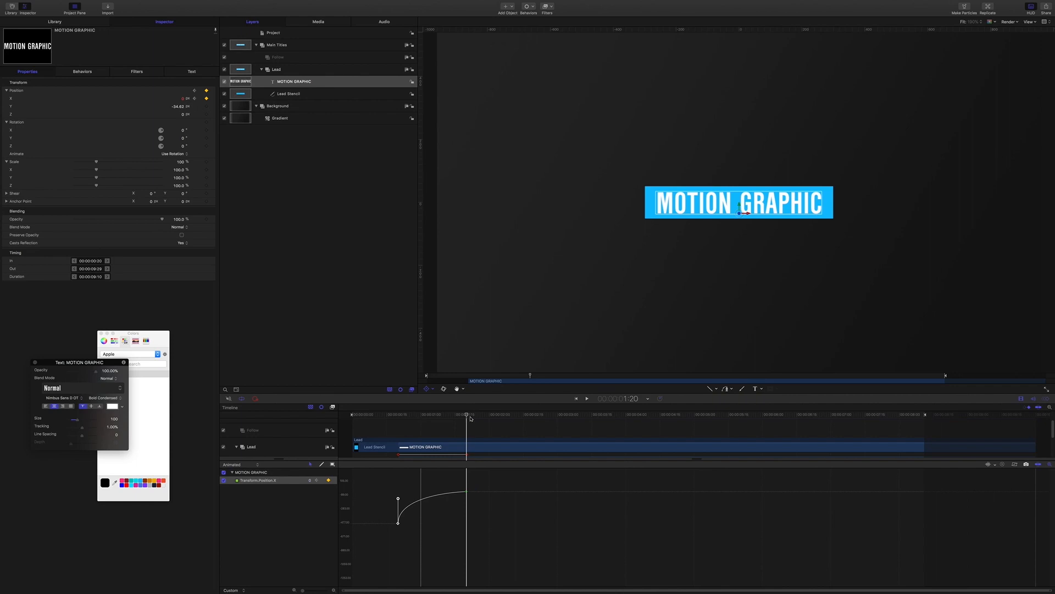
# Step: Add an image mask to Lead Stencil with the MOTION GRAPHIC text as its source and the mask blend mode set to Subtract
pyautogui.click(295, 96)
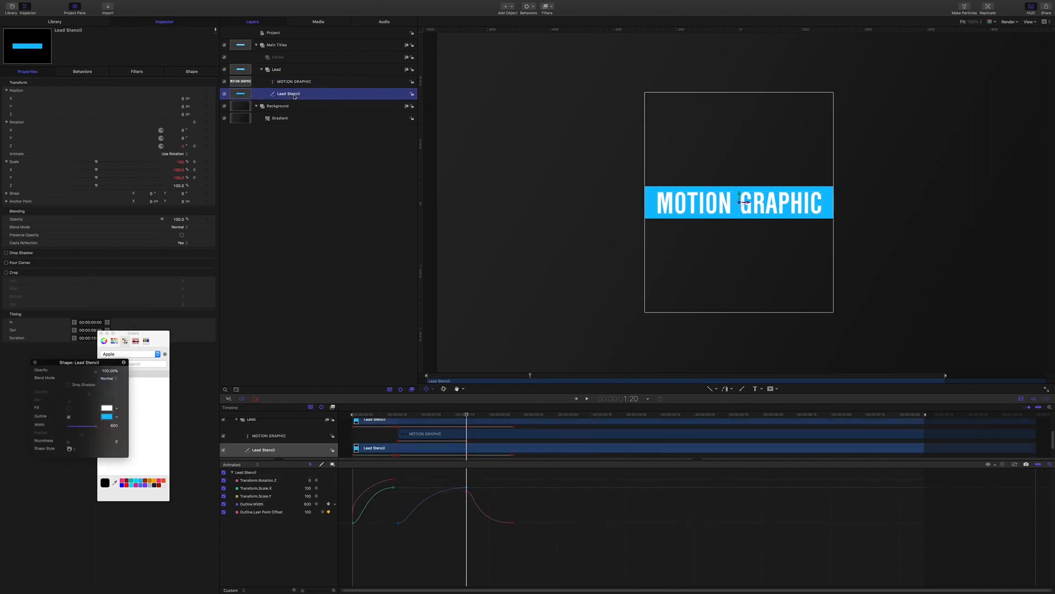
pyautogui.rightClick(295, 96)
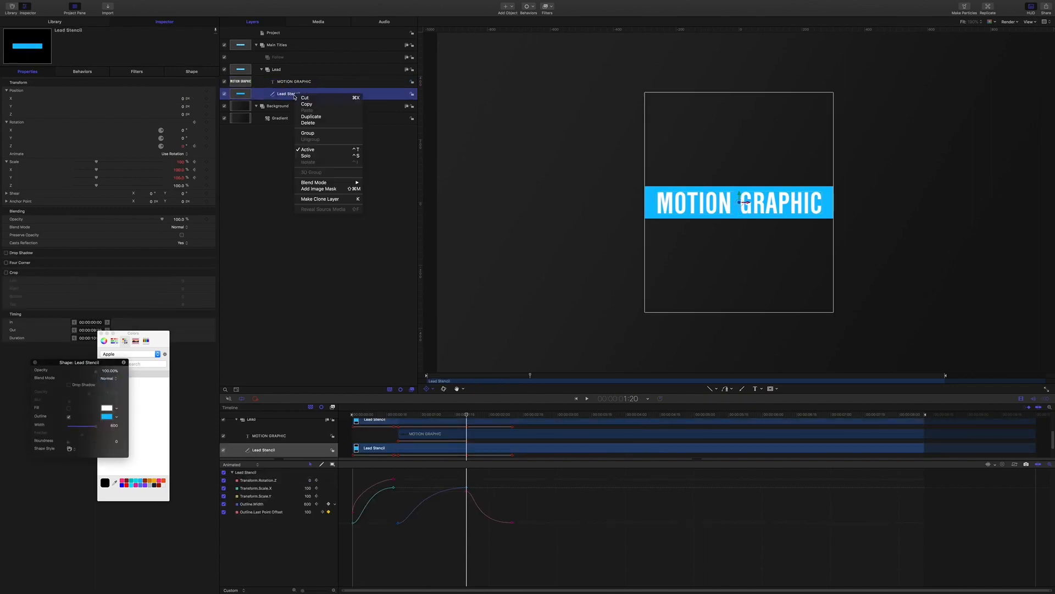
pyautogui.click(319, 189)
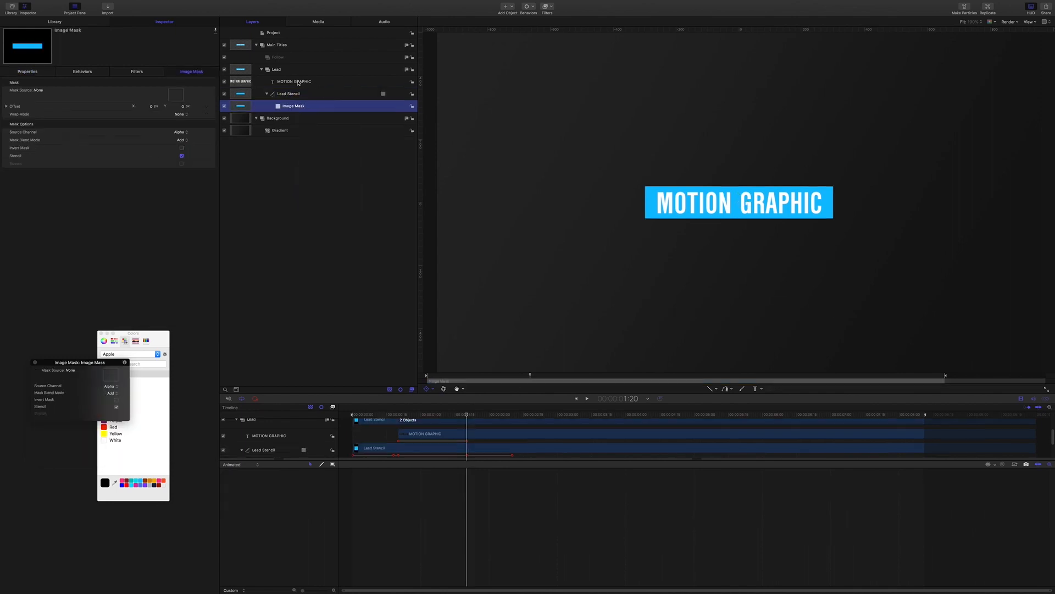
pyautogui.moveTo(294, 82); pyautogui.dragTo(176, 96)
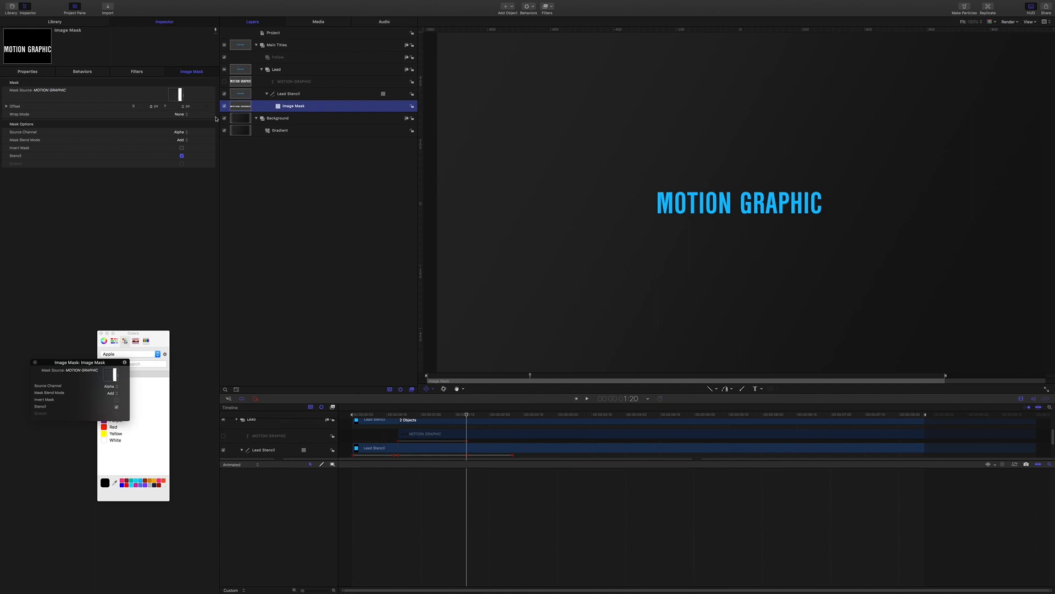
pyautogui.click(187, 143)
pyautogui.click(185, 148)
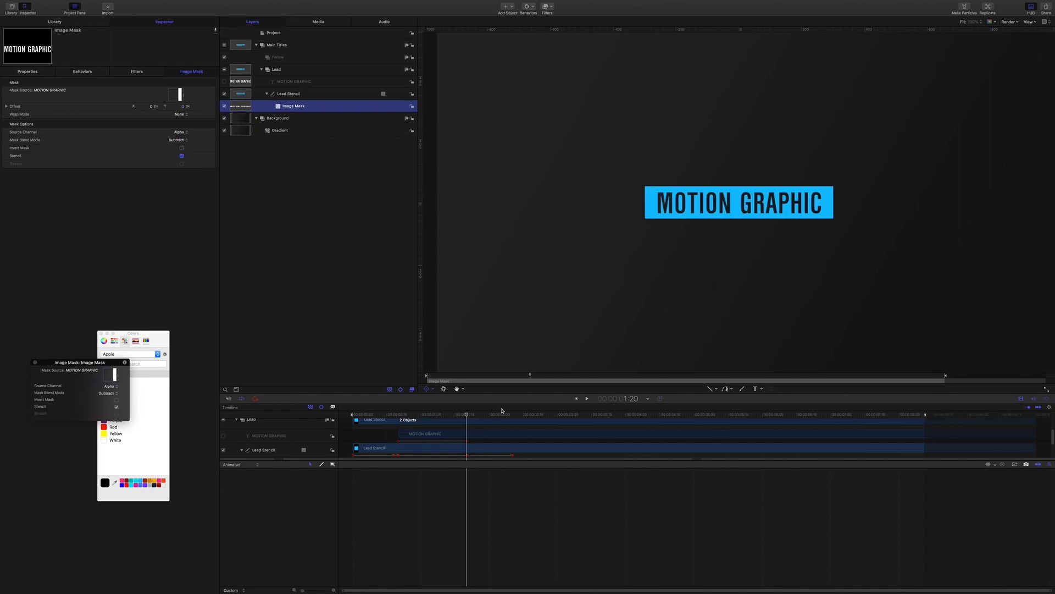
# Step: Duplicate the MOTION GRAPHIC text and move the copy into the Follow group
pyautogui.moveTo(468, 414)
pyautogui.mouseDown()
pyautogui.moveTo(491, 415)
pyautogui.moveTo(469, 414)
pyautogui.mouseUp()
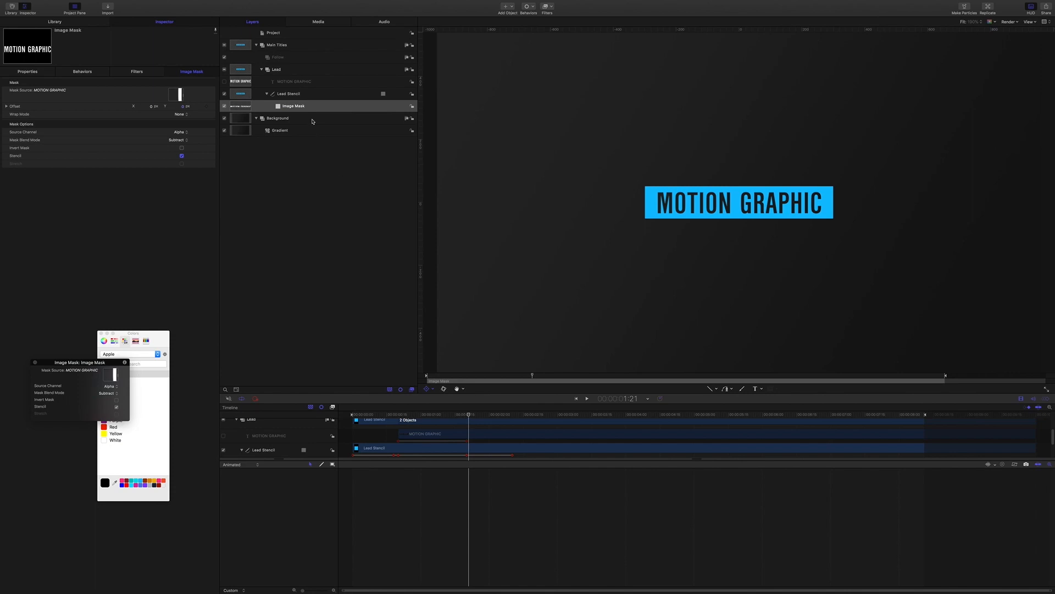
pyautogui.click(300, 82)
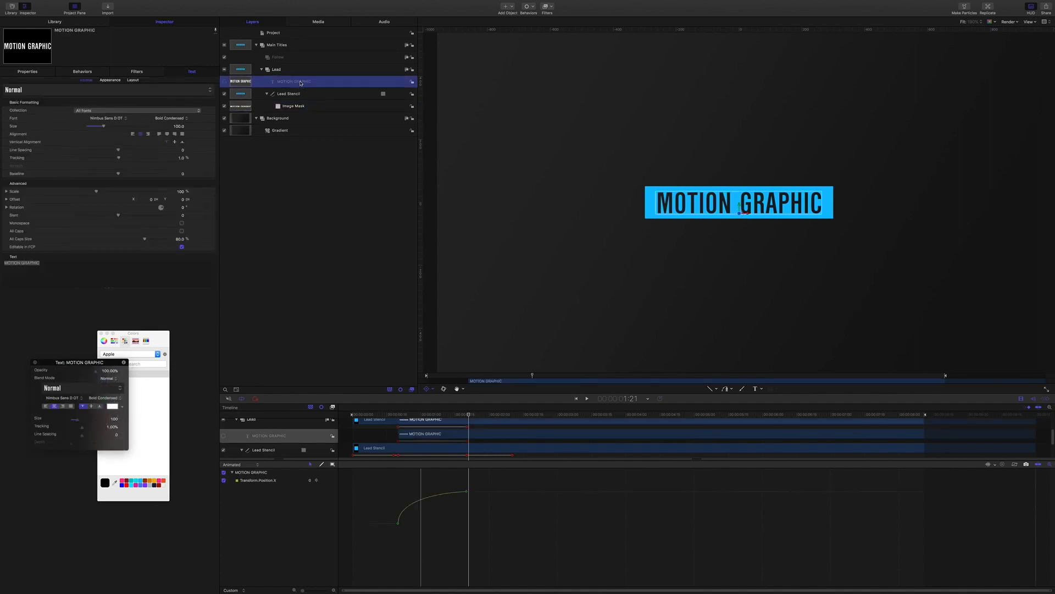
pyautogui.press('super+d')
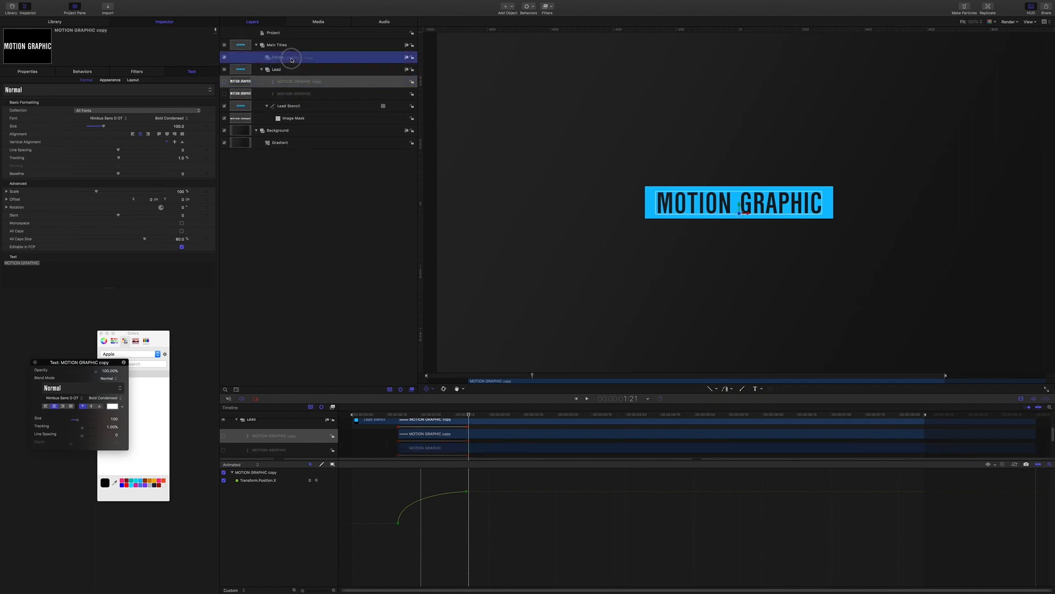
pyautogui.moveTo(293, 61); pyautogui.dragTo(293, 62)
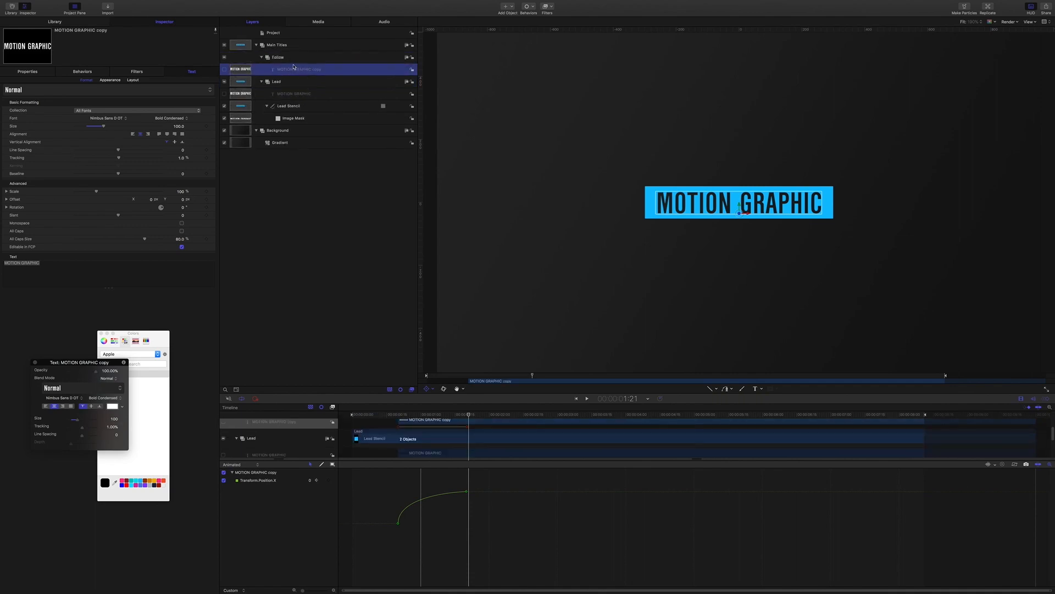
# Step: Rename the text copy in the Follow group as MOTION GRAPHIC plain and make it visible
pyautogui.doubleClick(302, 69)
pyautogui.doubleClick(314, 69)
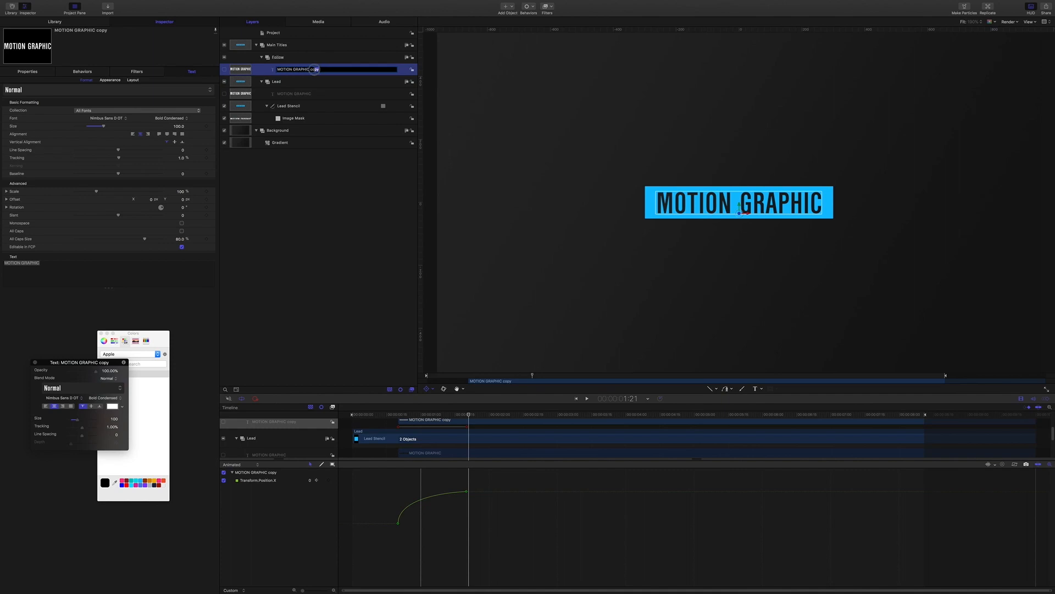
pyautogui.write('REG')
pyautogui.click(224, 70)
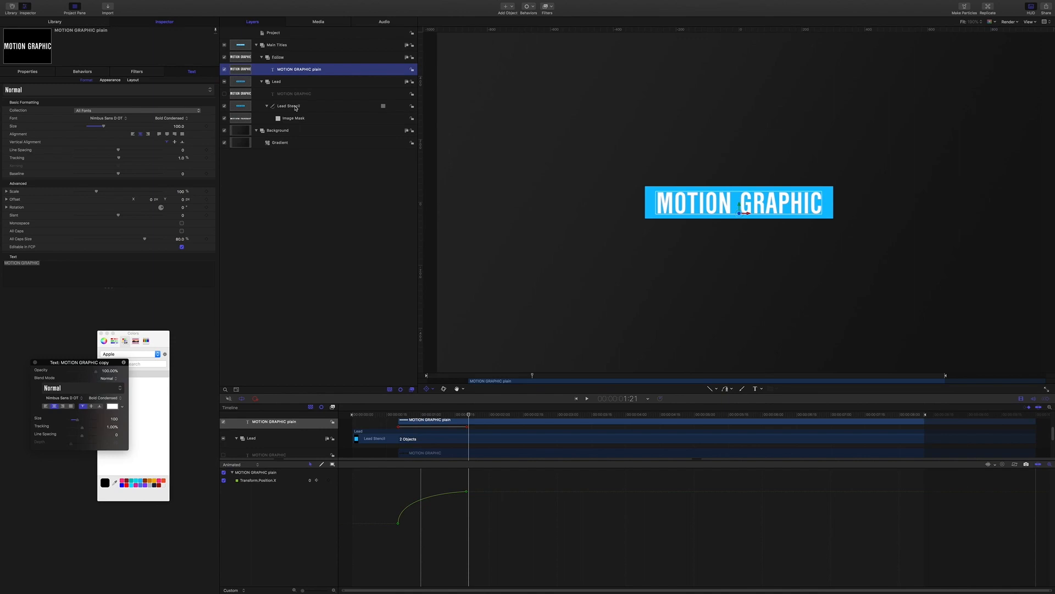
# Step: Duplicate Lead Stencil into the Follow group and rename the copy as Follow shape
pyautogui.click(296, 106)
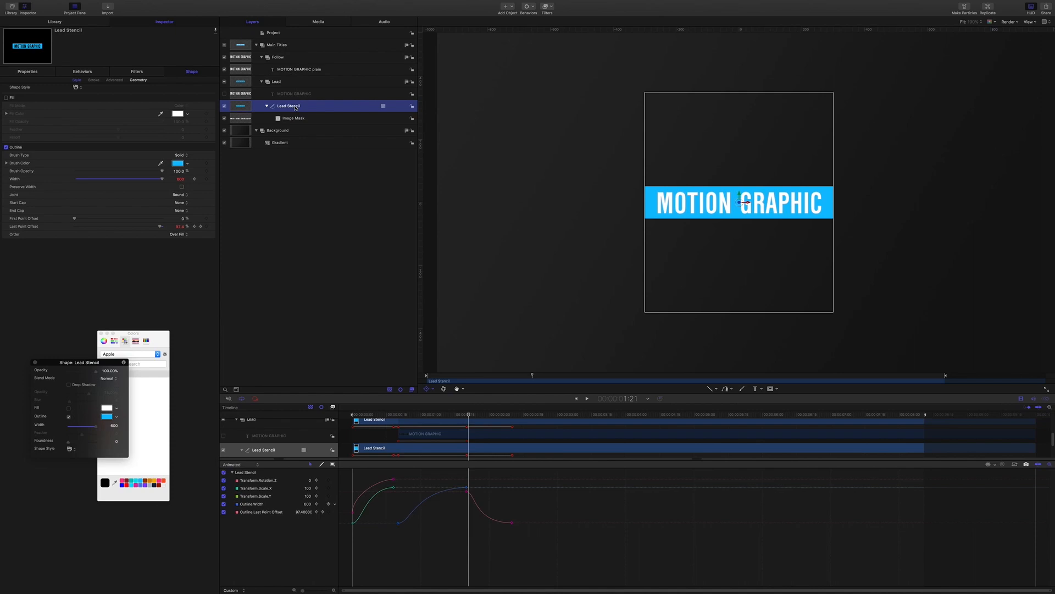
pyautogui.press('cmd+d')
pyautogui.moveTo(295, 108); pyautogui.dragTo(292, 61)
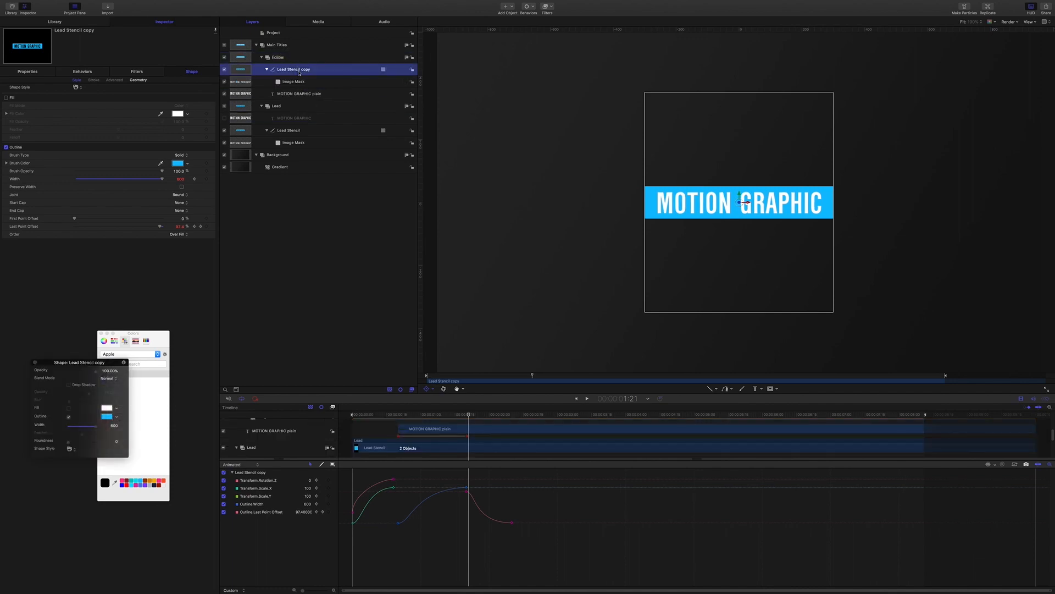
pyautogui.doubleClick(299, 70)
pyautogui.write('Follow s')
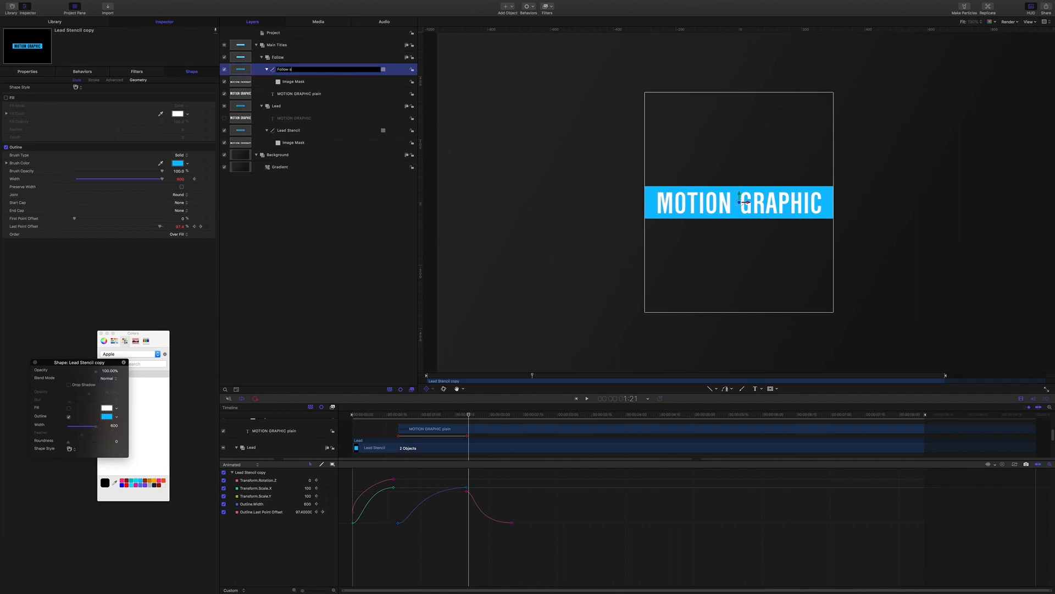
pyautogui.write('hape')
pyautogui.press('Return')
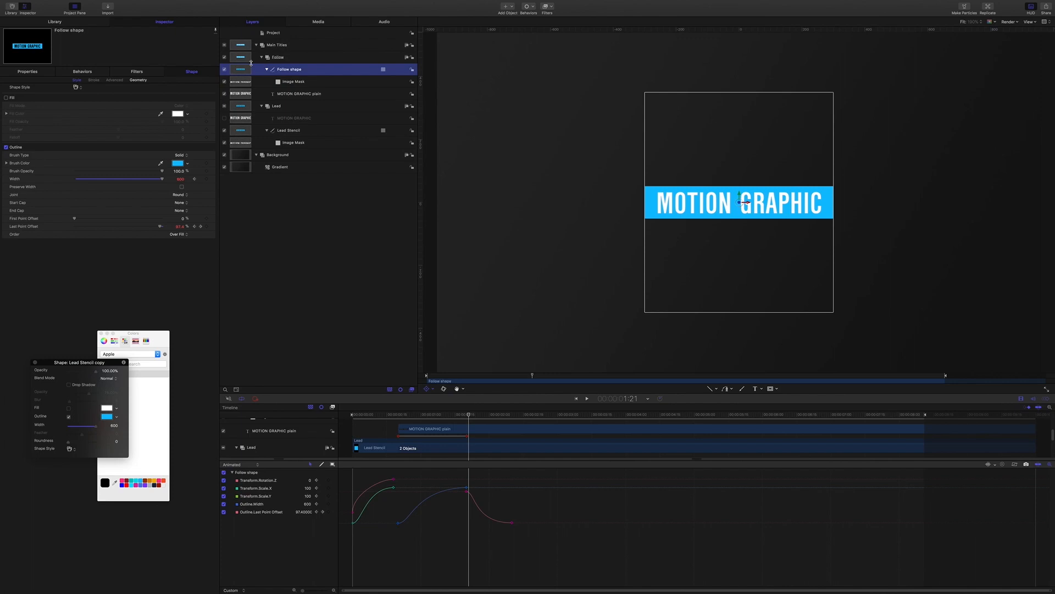
# Step: Delete the image mask under Follow shape and move the playhead to 1:27
pyautogui.click(292, 81)
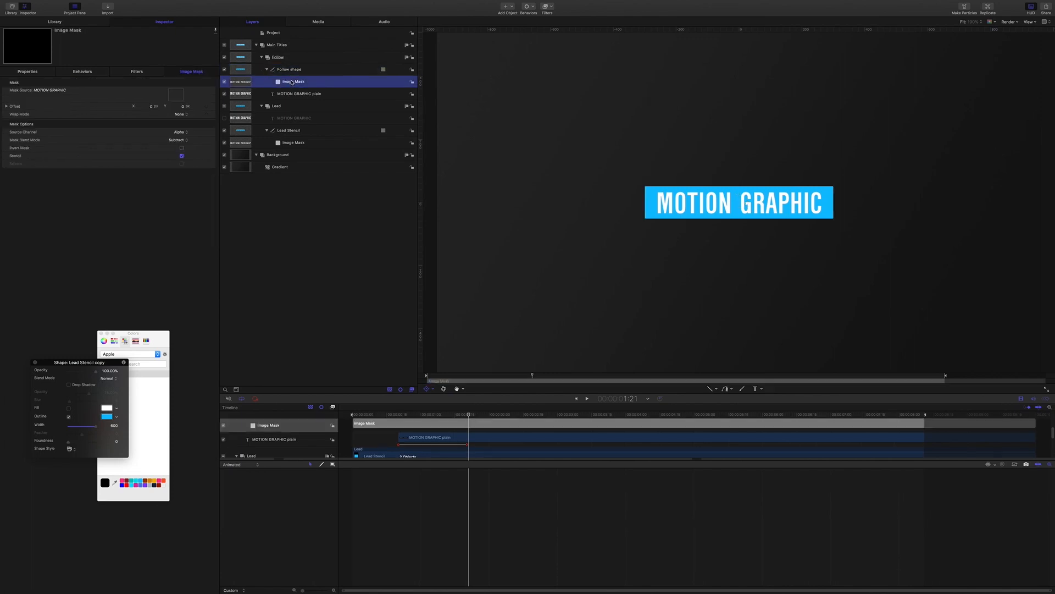
pyautogui.press('Delete')
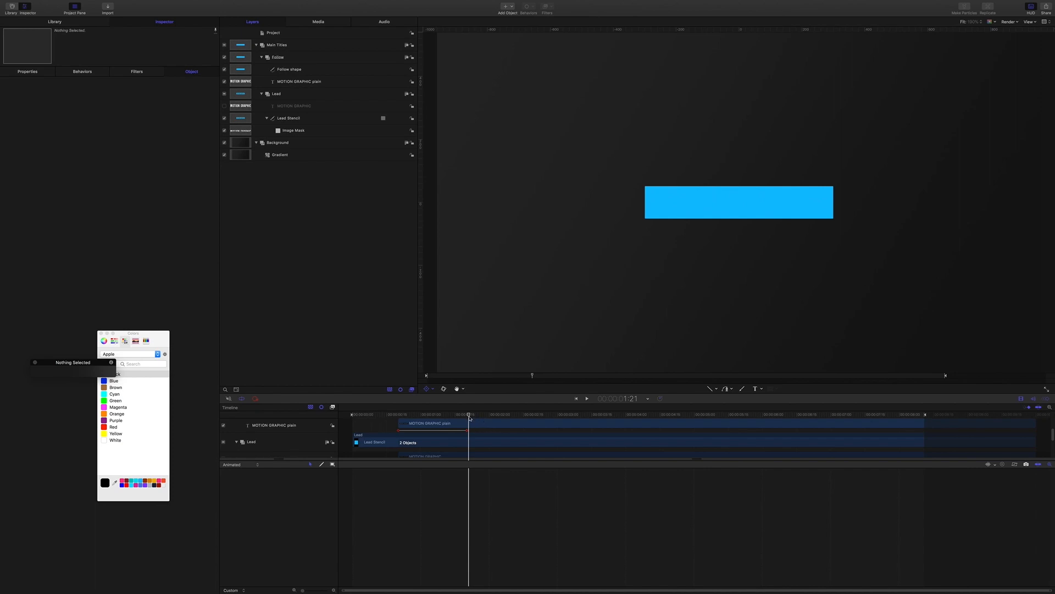
pyautogui.moveTo(469, 416)
pyautogui.mouseDown()
pyautogui.moveTo(444, 417)
pyautogui.moveTo(483, 415)
pyautogui.mouseUp()
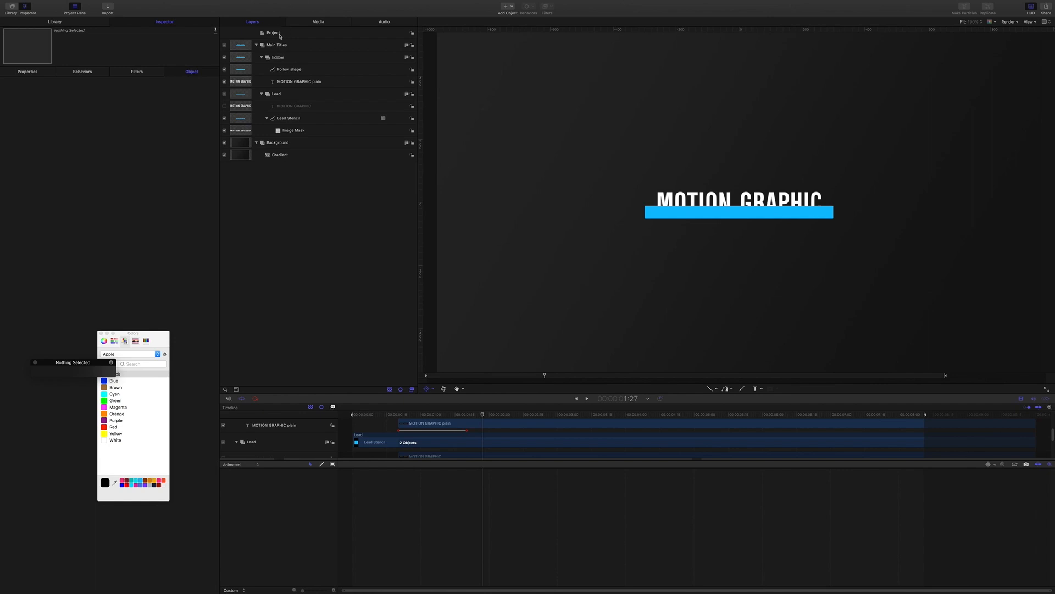
# Step: Add an image mask to the Follow group with Follow shape as its mask source
pyautogui.click(278, 58)
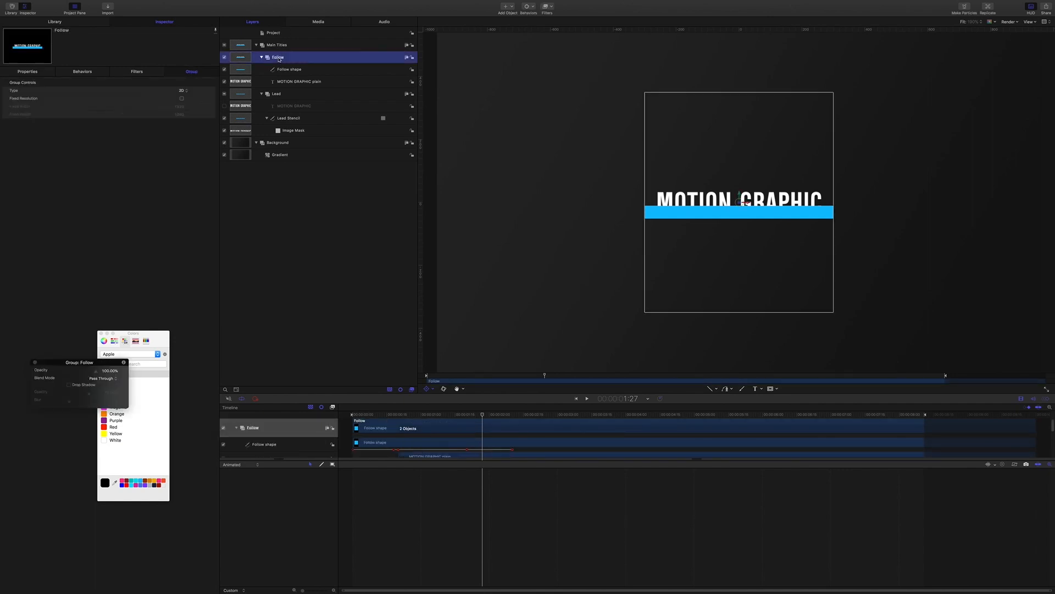
pyautogui.rightClick(279, 60)
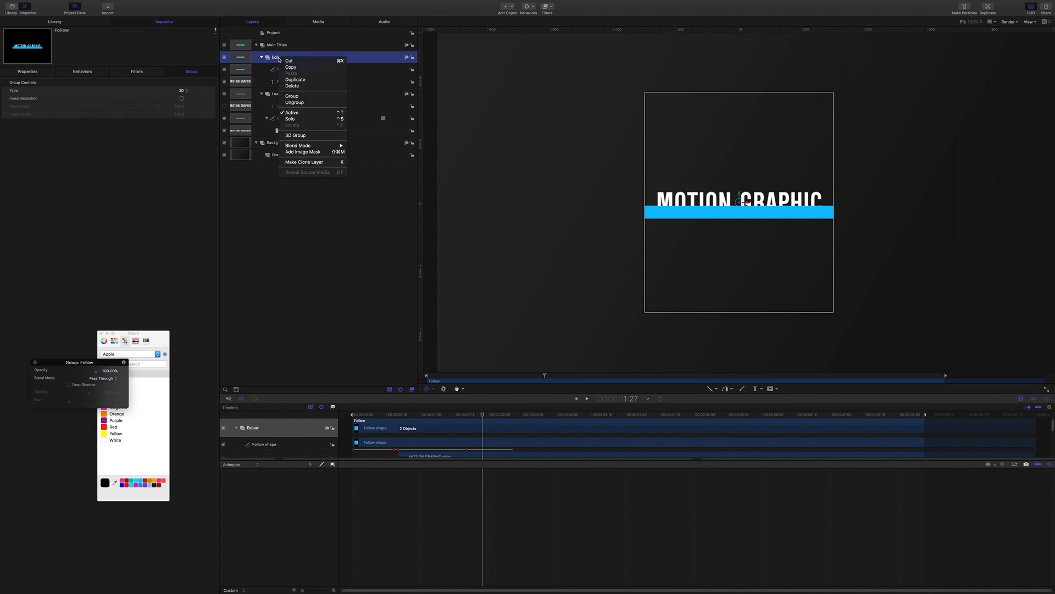
pyautogui.click(302, 151)
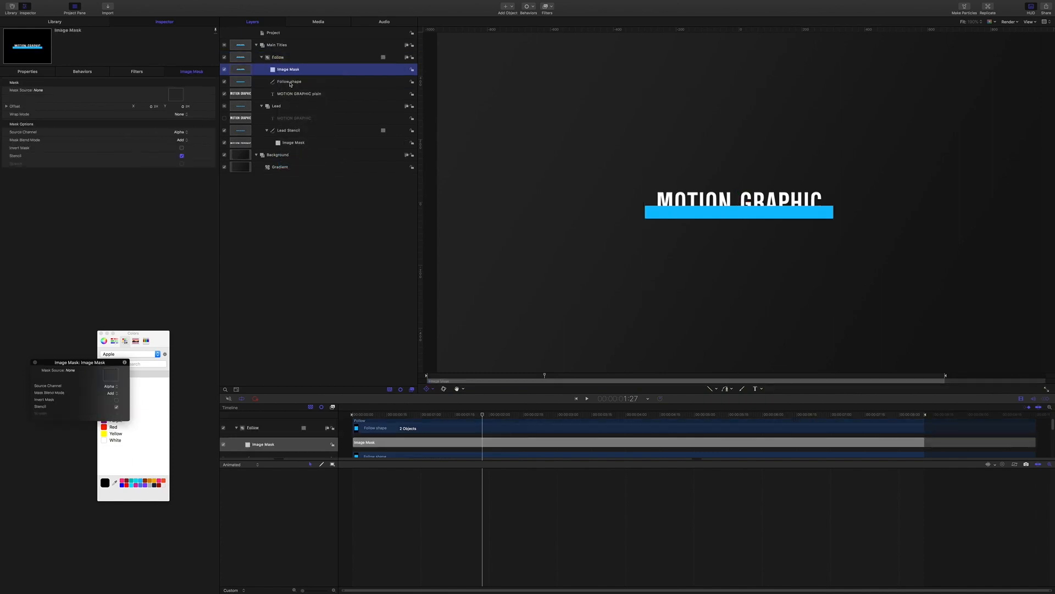
pyautogui.moveTo(290, 83); pyautogui.dragTo(180, 99)
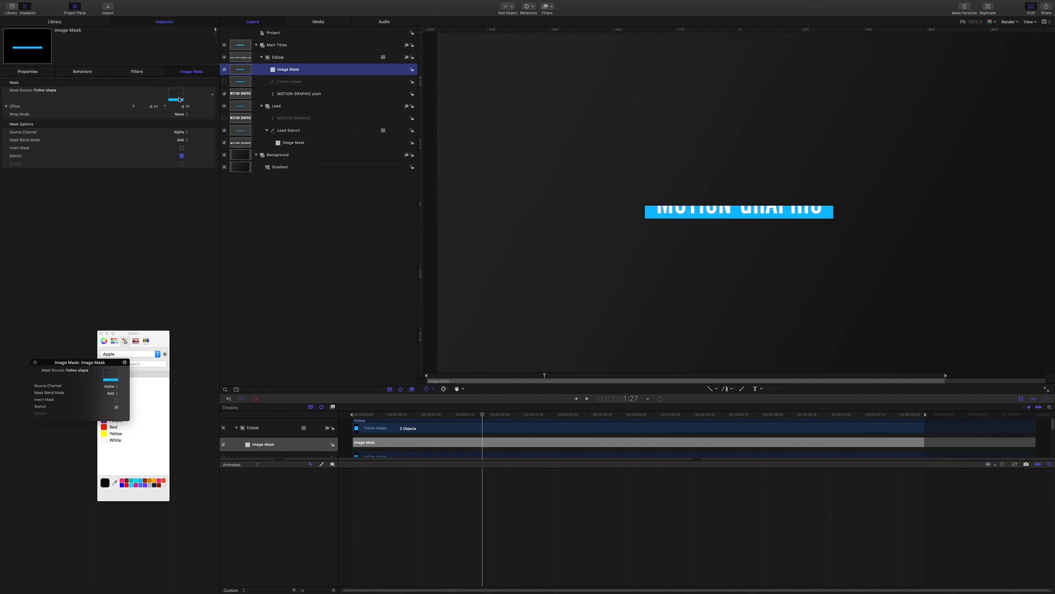
# Step: Reset the Scale and Z Rotation parameters of Follow shape to clear their keyframes
pyautogui.click(27, 71)
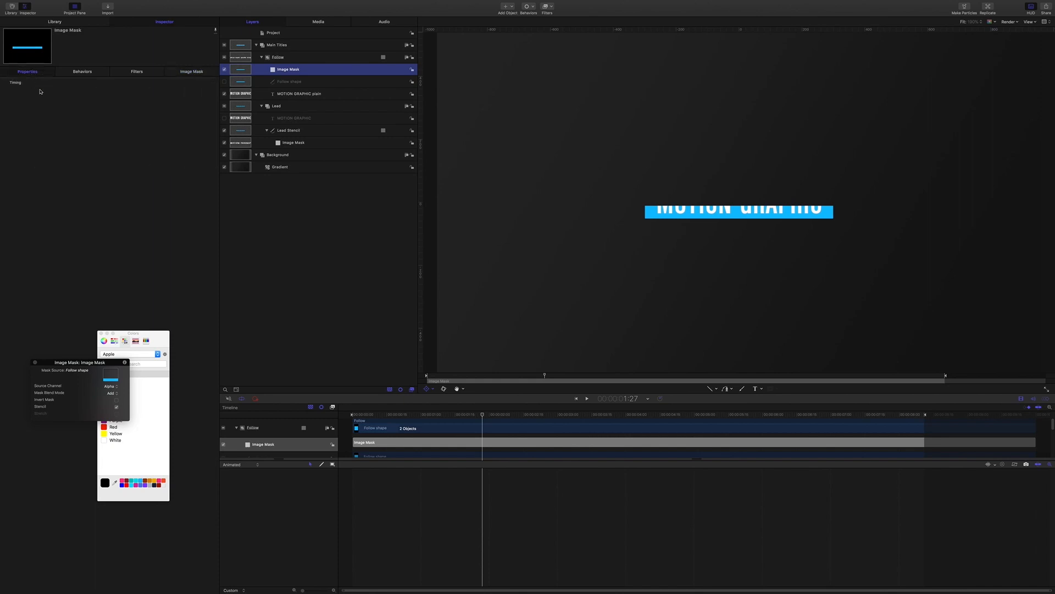
pyautogui.click(284, 83)
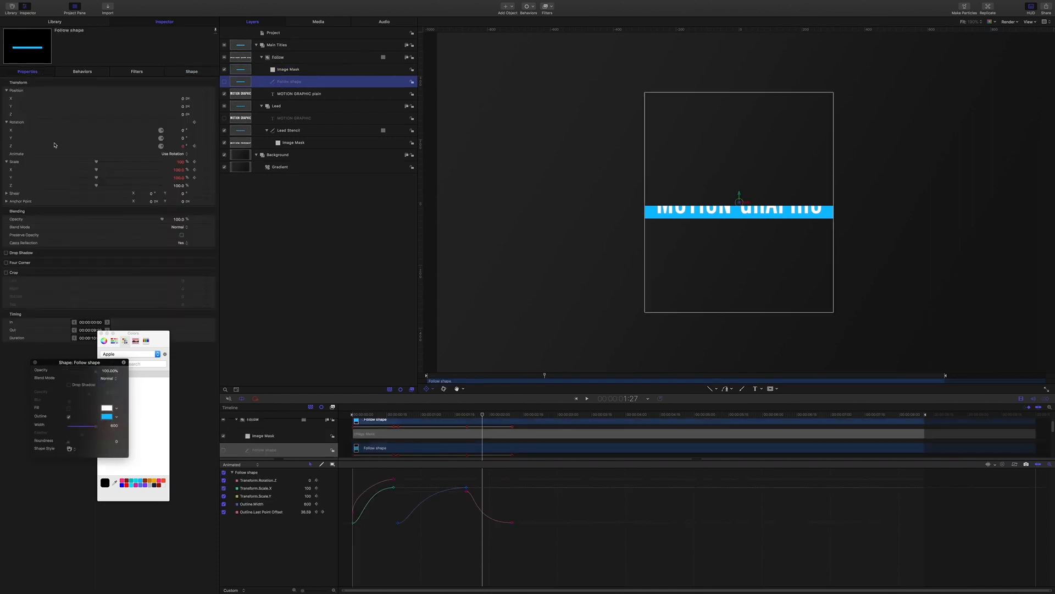
pyautogui.click(212, 162)
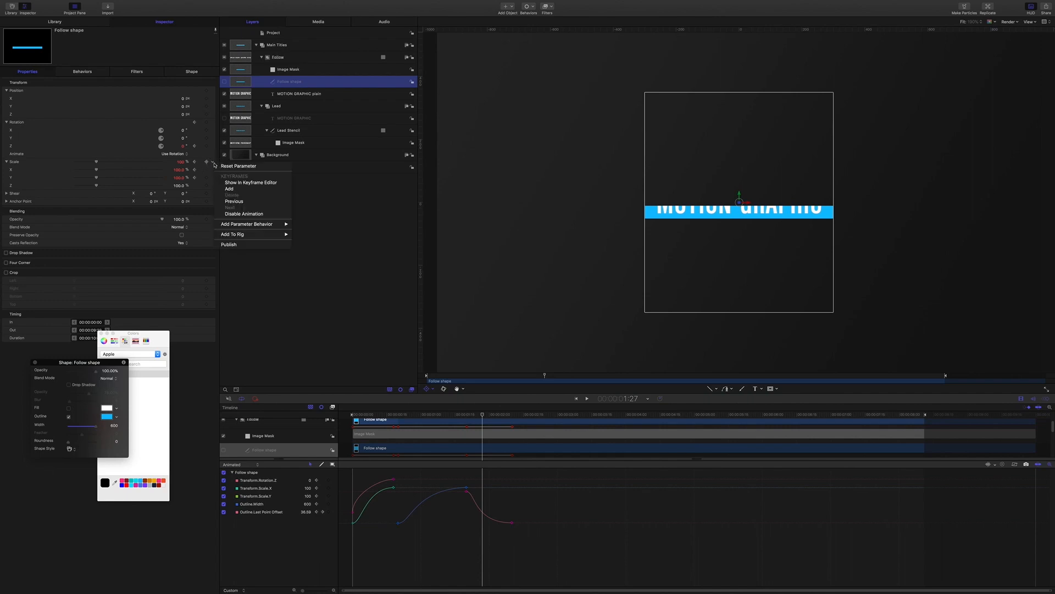
pyautogui.click(222, 167)
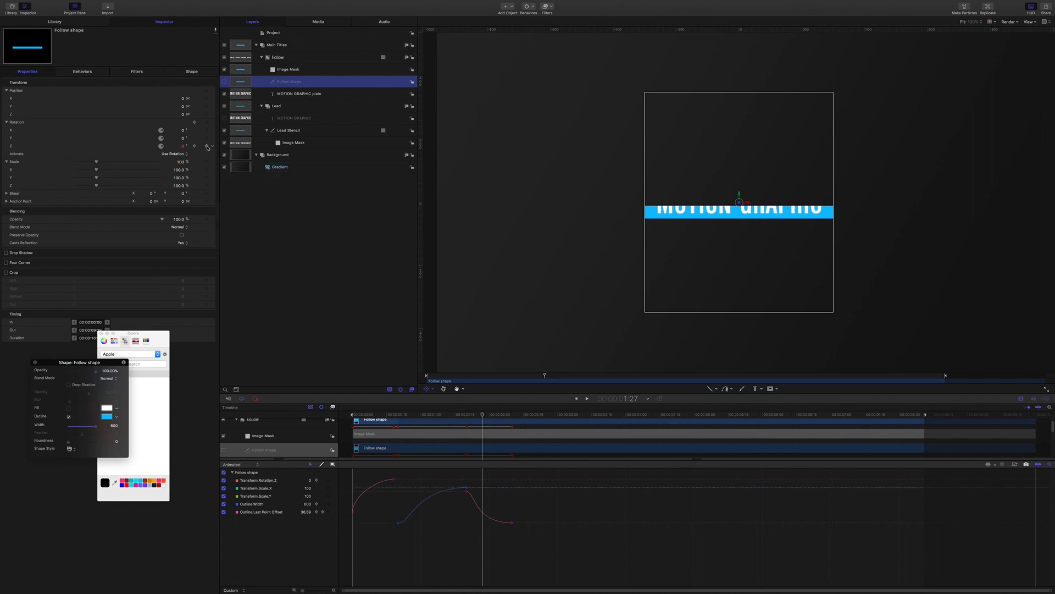
pyautogui.click(212, 146)
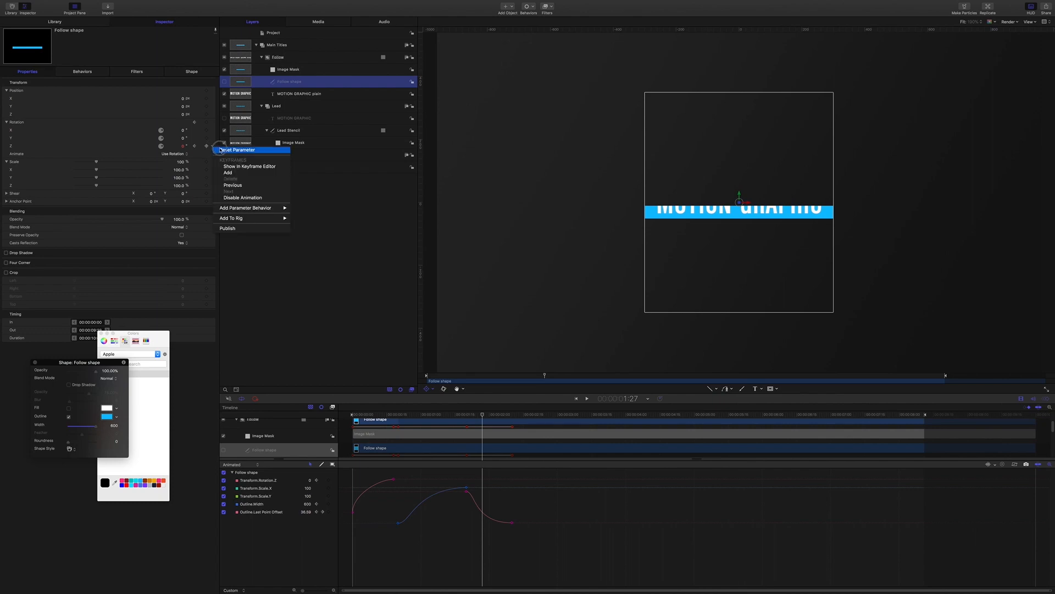
pyautogui.click(221, 150)
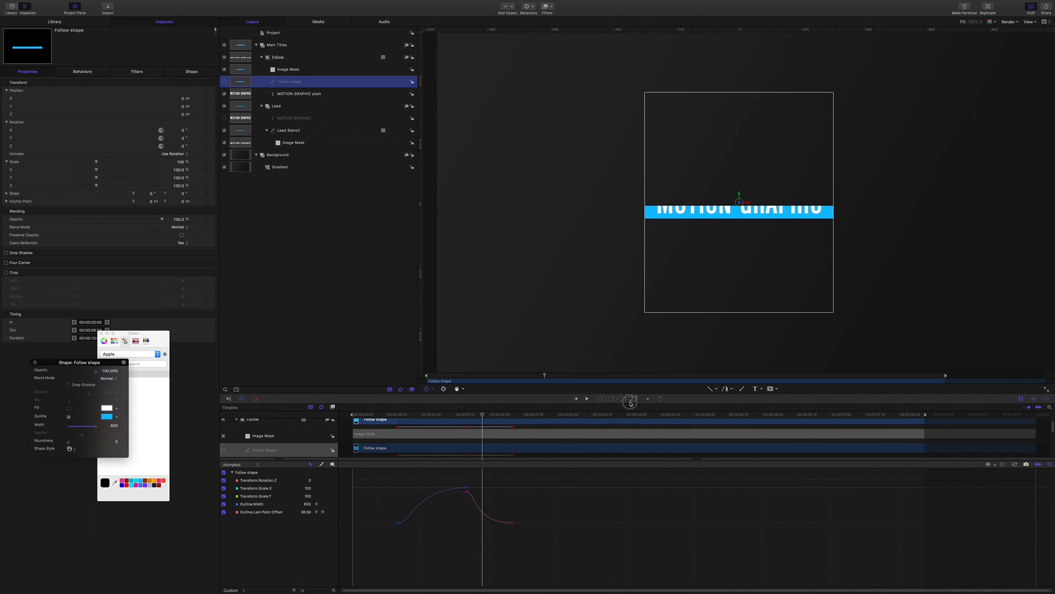
# Step: Trim Follow shape so that it starts at 1:20
pyautogui.click(624, 398)
pyautogui.write('1:20')
pyautogui.press('Return')
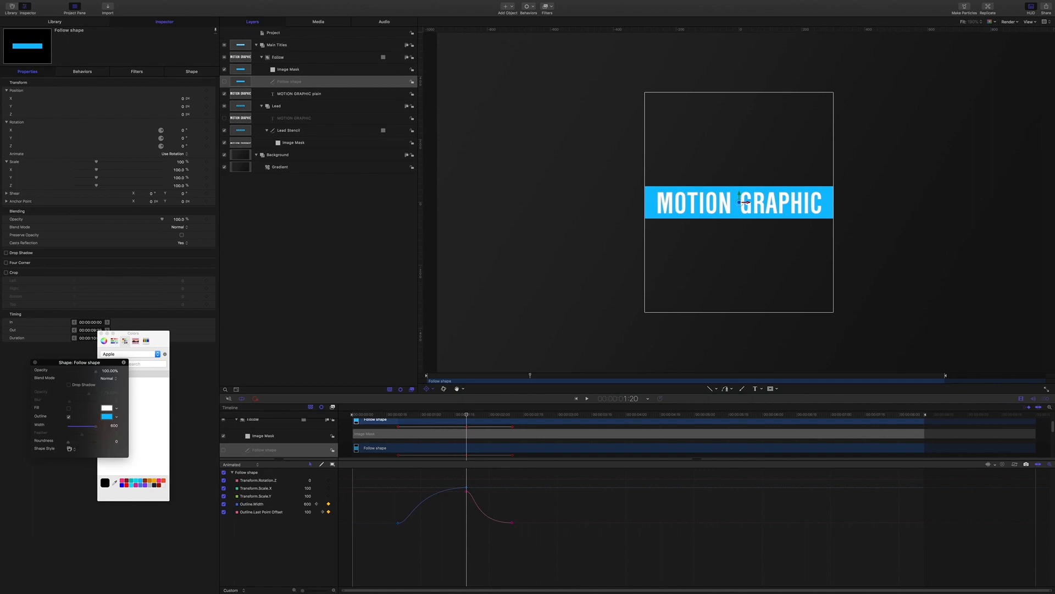
pyautogui.press('i')
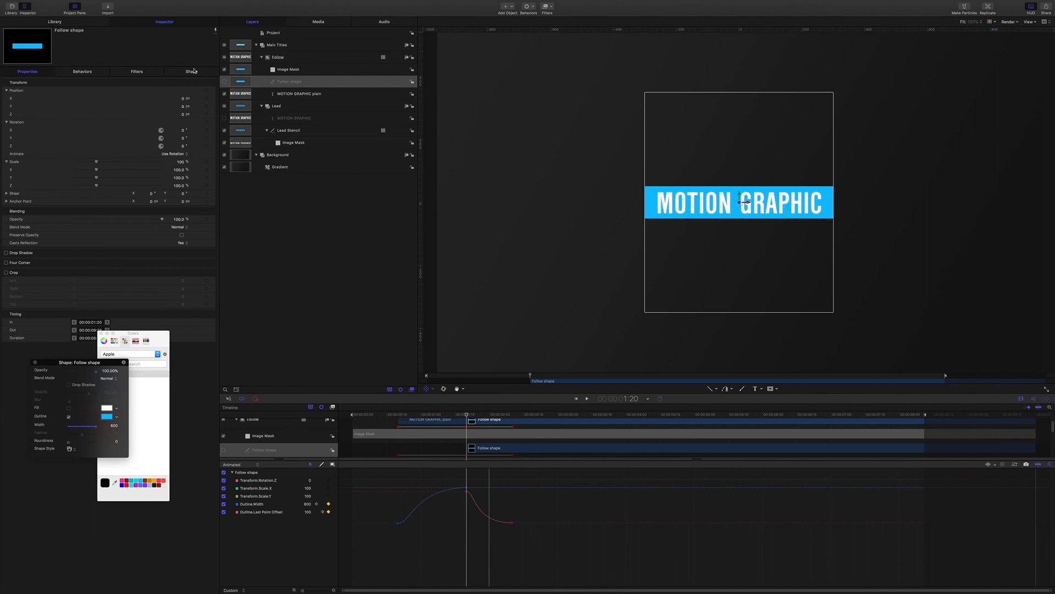
# Step: Reset the Last Point Offset in Follow shape's outline settings to clear its keyframes
pyautogui.click(192, 71)
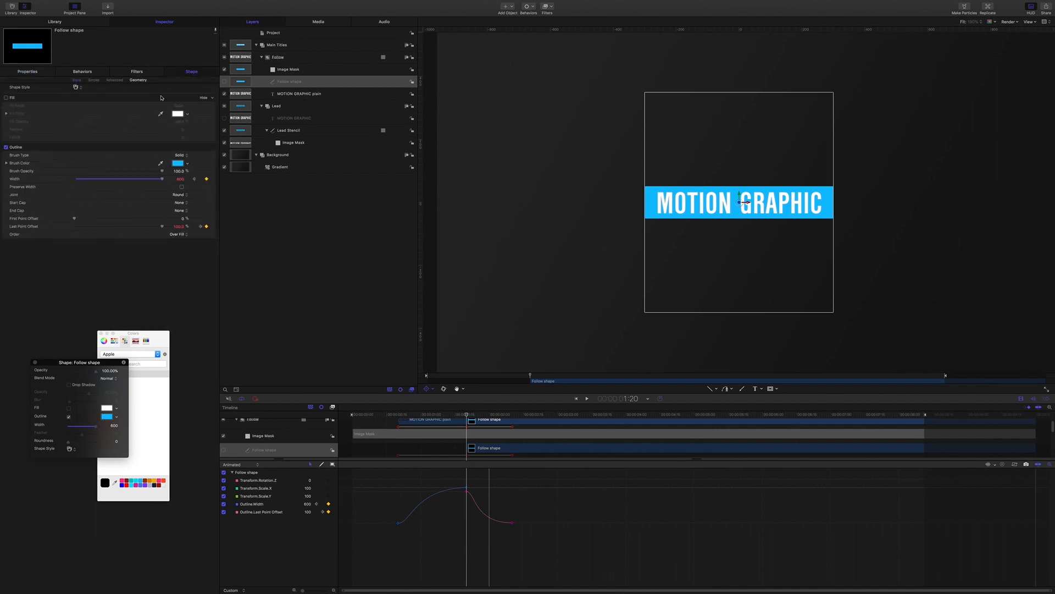
pyautogui.moveTo(155, 329); pyautogui.dragTo(136, 363)
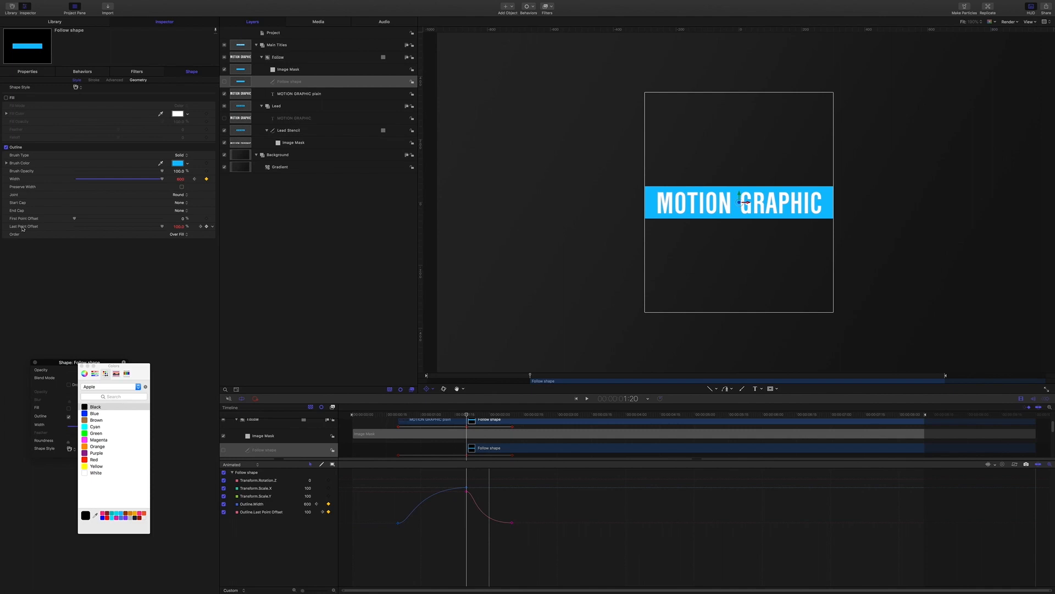
pyautogui.click(212, 226)
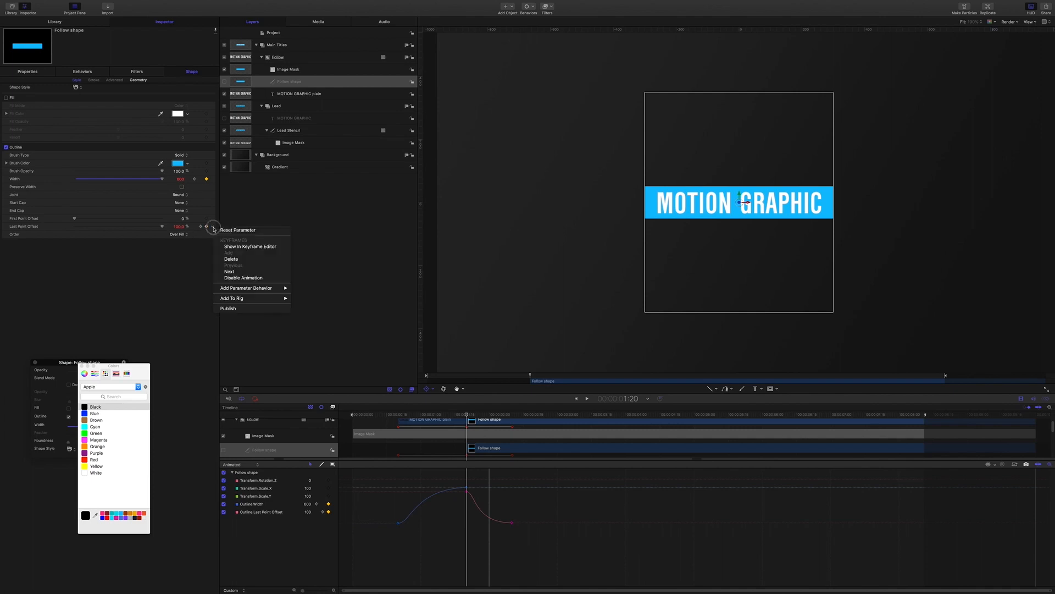
pyautogui.click(225, 231)
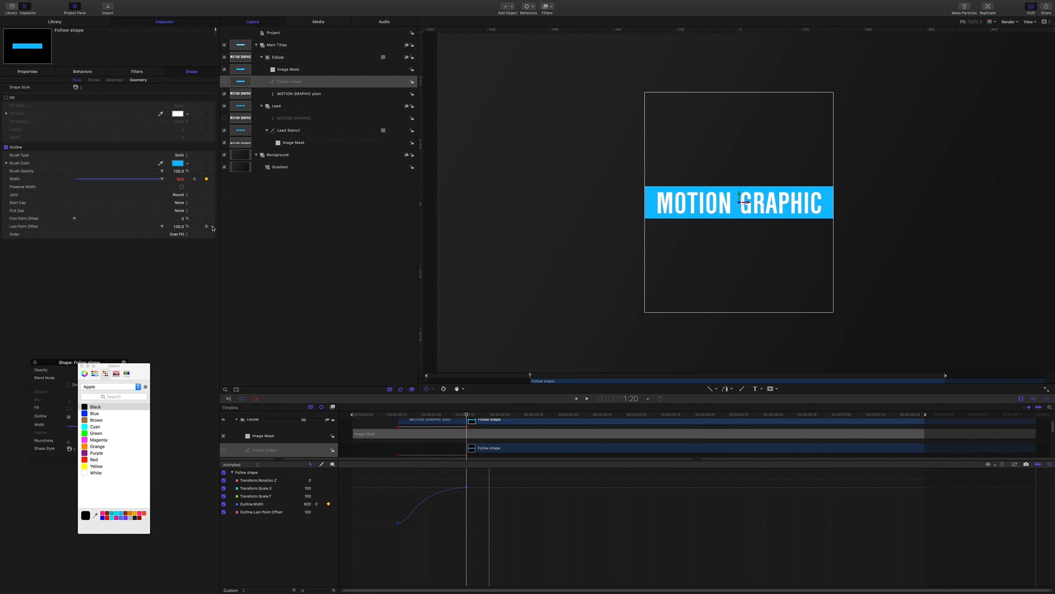
# Step: Add a Link behavior to Follow shape's Last Point Offset, with Lead Stencil's outline Last Point Offset as the source parameter
pyautogui.click(213, 227)
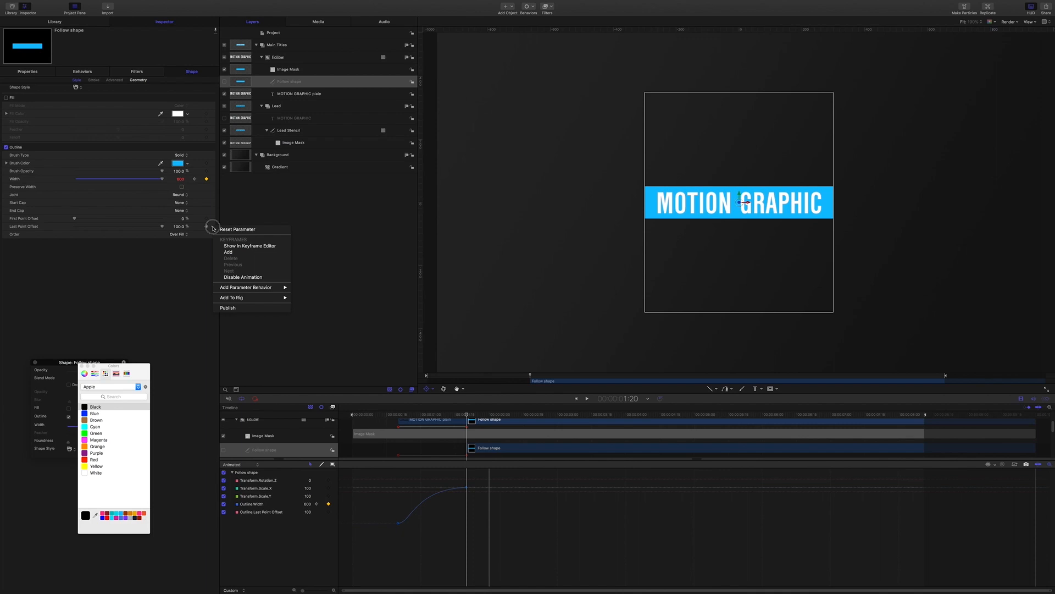
pyautogui.moveTo(263, 288)
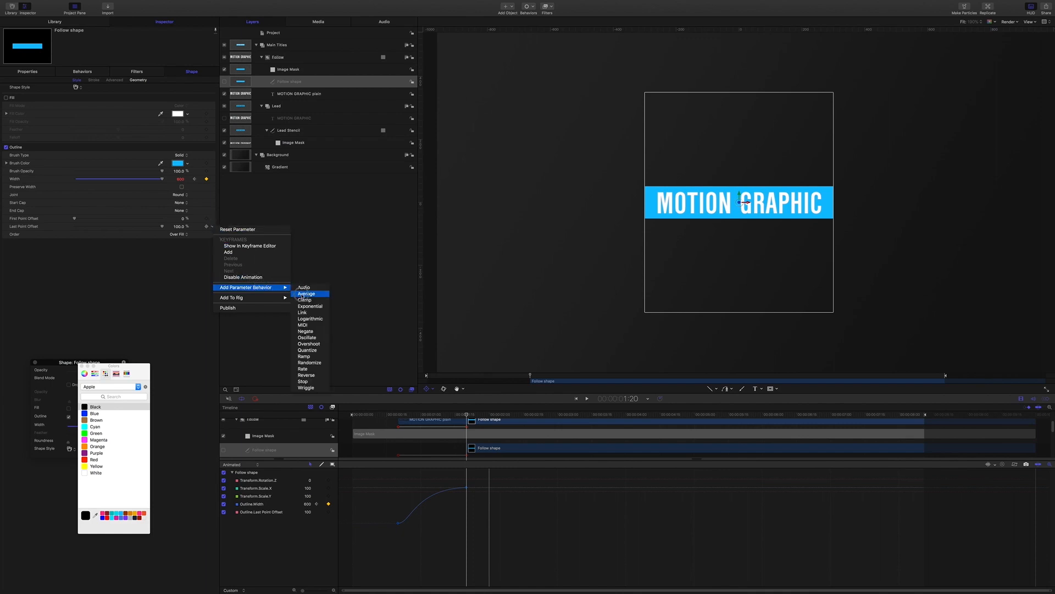
pyautogui.click(303, 312)
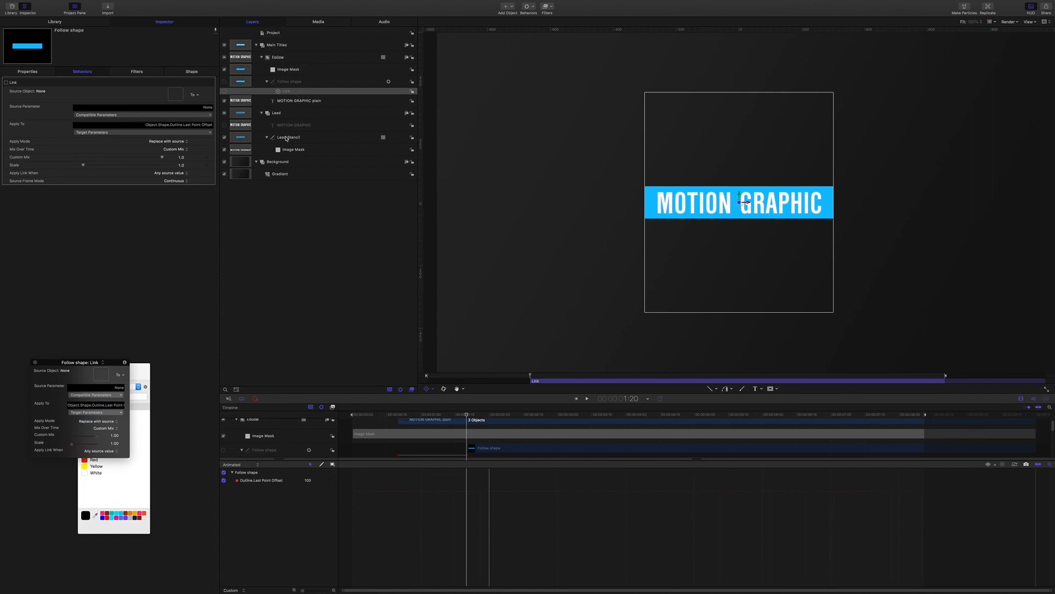
pyautogui.moveTo(286, 137); pyautogui.dragTo(172, 93)
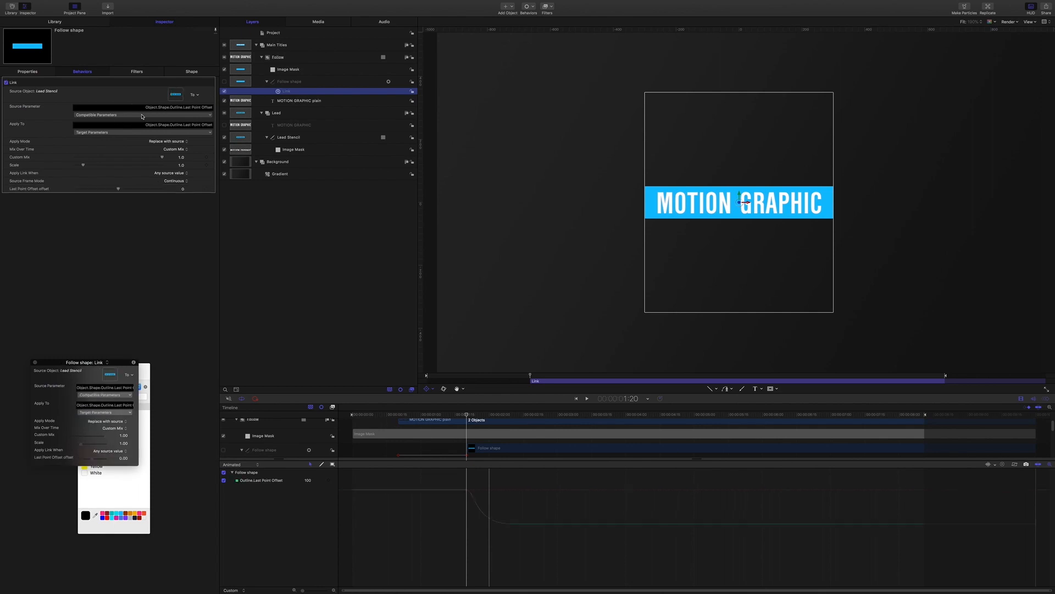
pyautogui.click(211, 116)
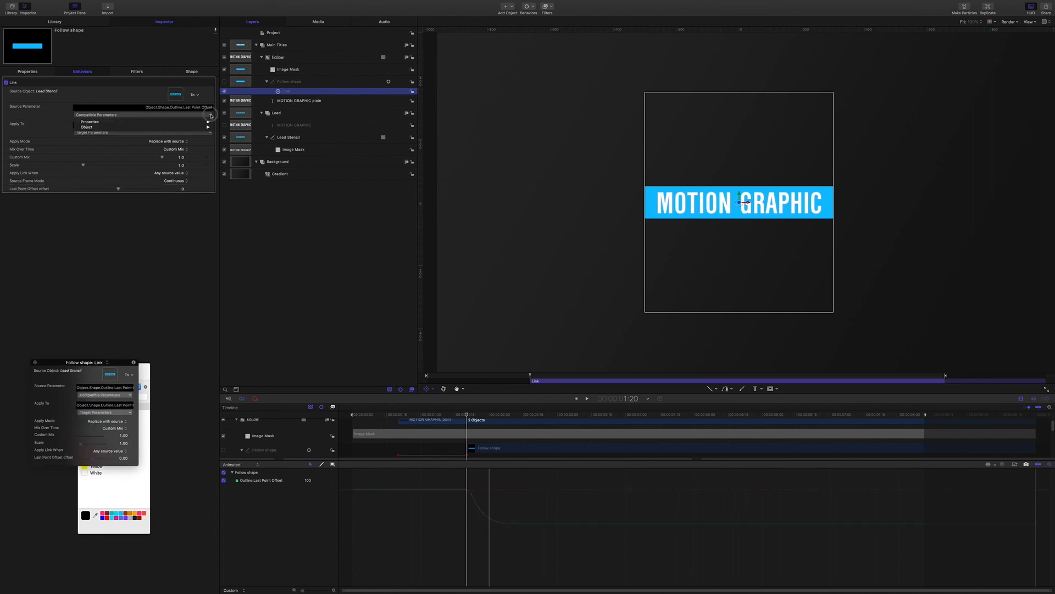
pyautogui.moveTo(202, 128)
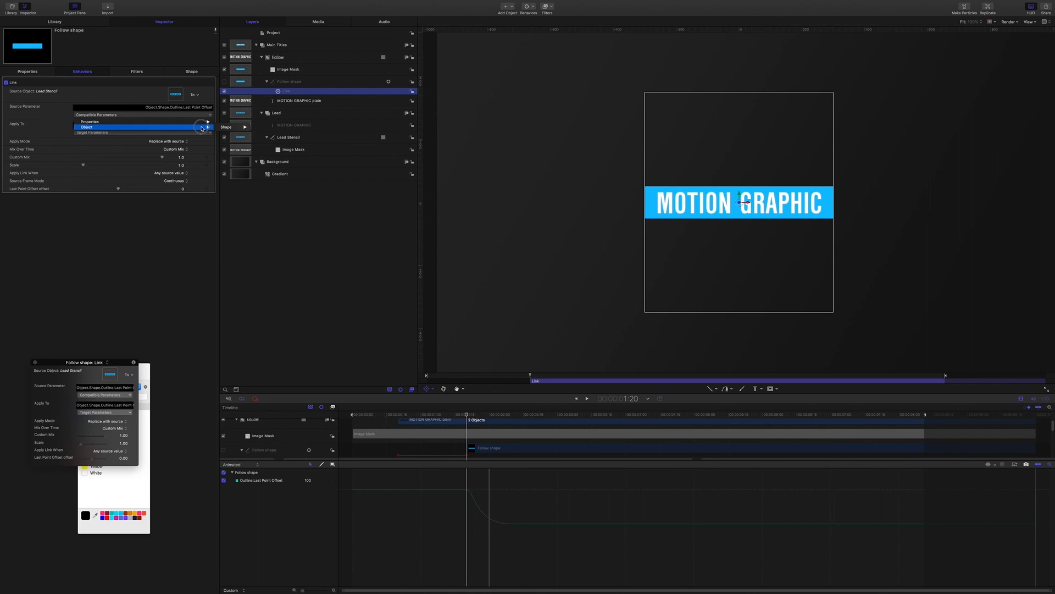
pyautogui.moveTo(242, 127)
pyautogui.moveTo(272, 138)
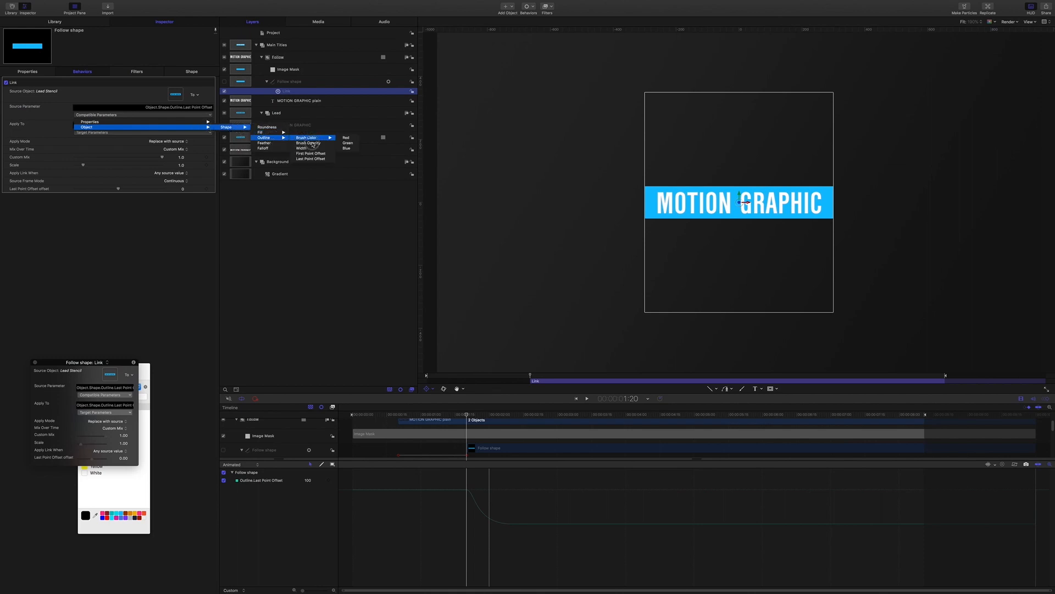
pyautogui.click(318, 159)
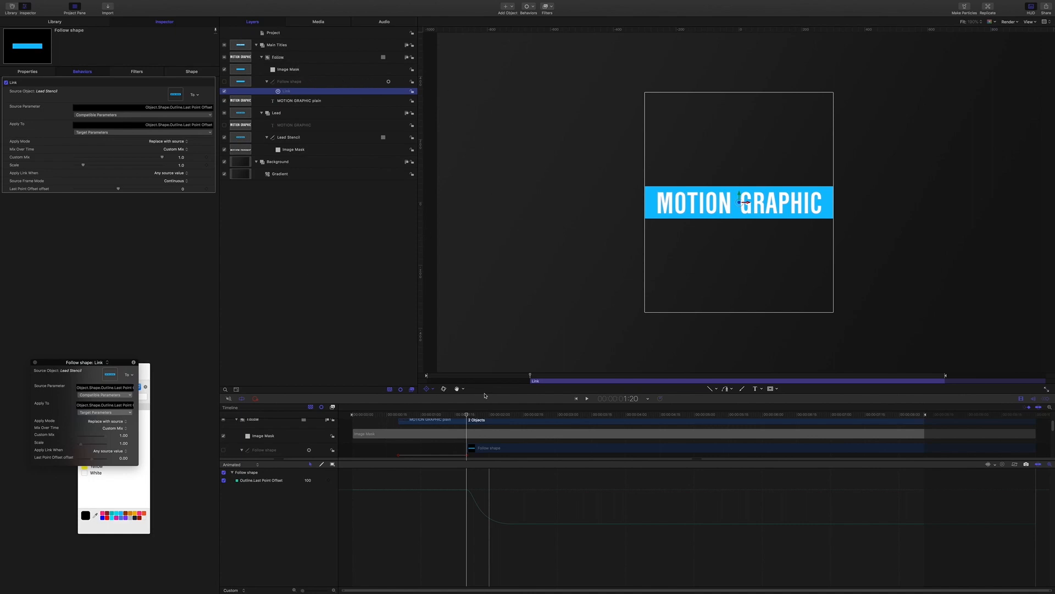
# Step: At 1:26, set the mask blend mode of the Follow group's image mask to Subtract
pyautogui.moveTo(467, 415); pyautogui.dragTo(480, 416)
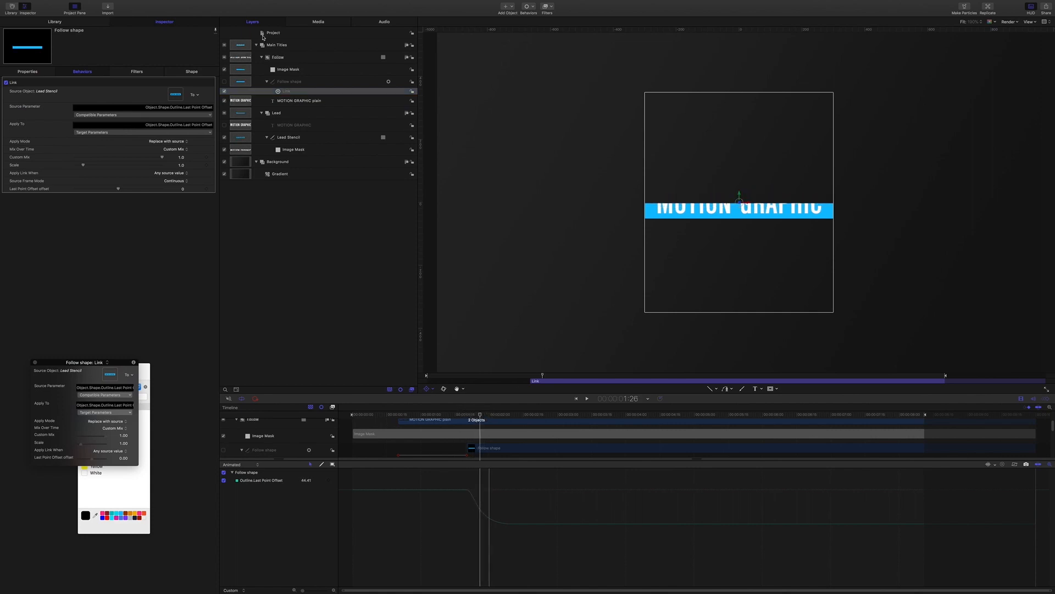
pyautogui.click(288, 70)
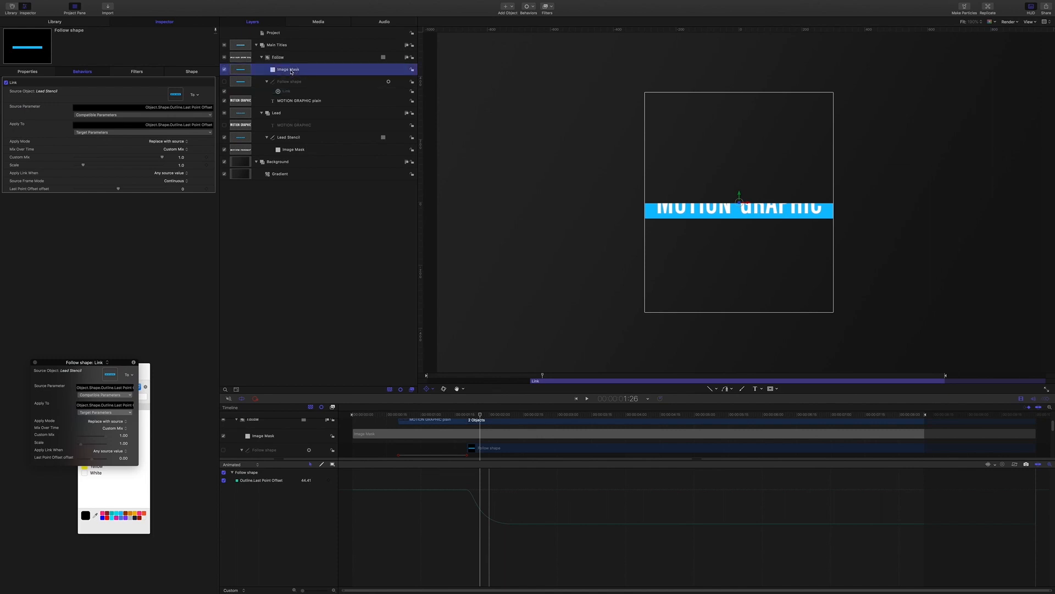
pyautogui.click(184, 140)
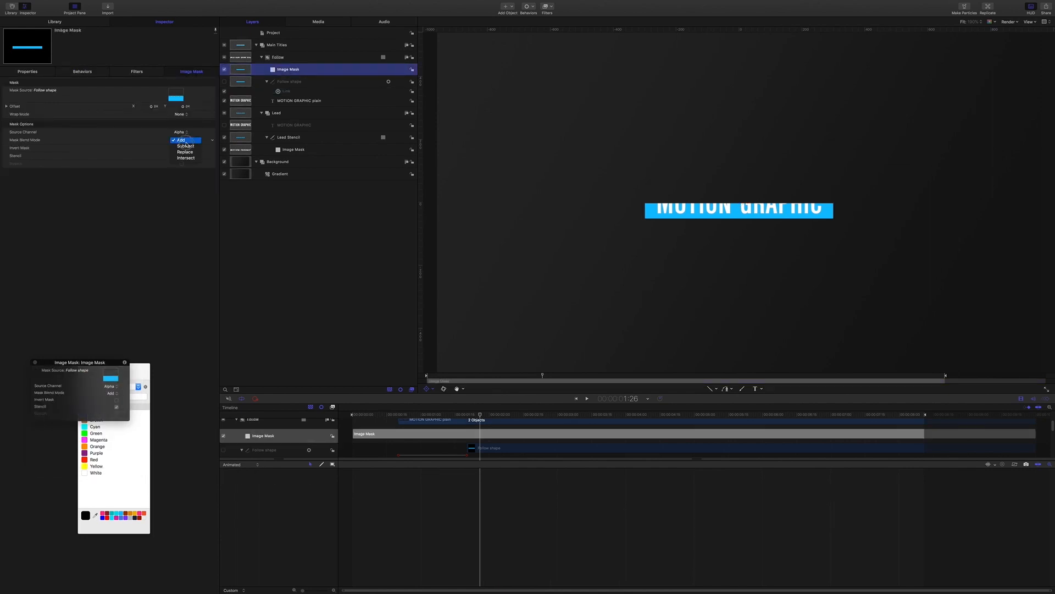
pyautogui.click(186, 146)
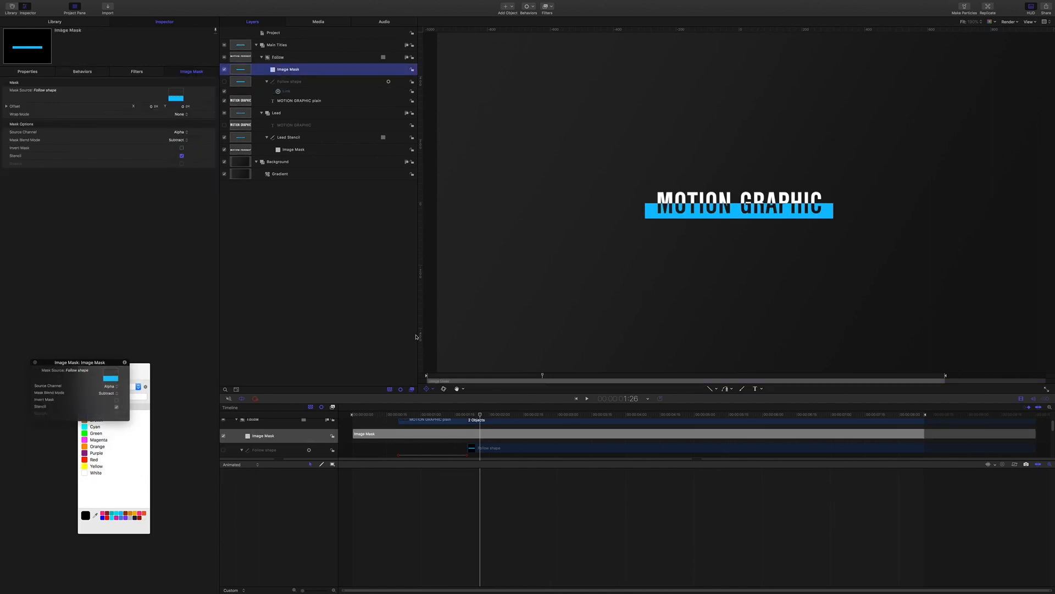
# Step: Play the title animation from the start to check how the text is revealed behind the collapsing banner
pyautogui.moveTo(473, 416); pyautogui.dragTo(353, 416)
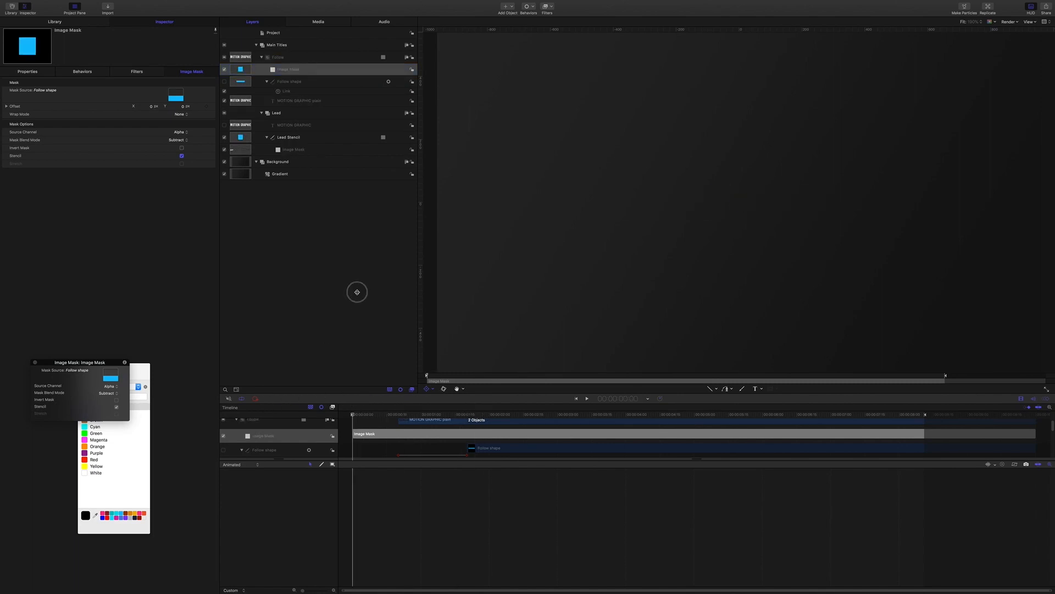
pyautogui.click(356, 294)
pyautogui.press('space')
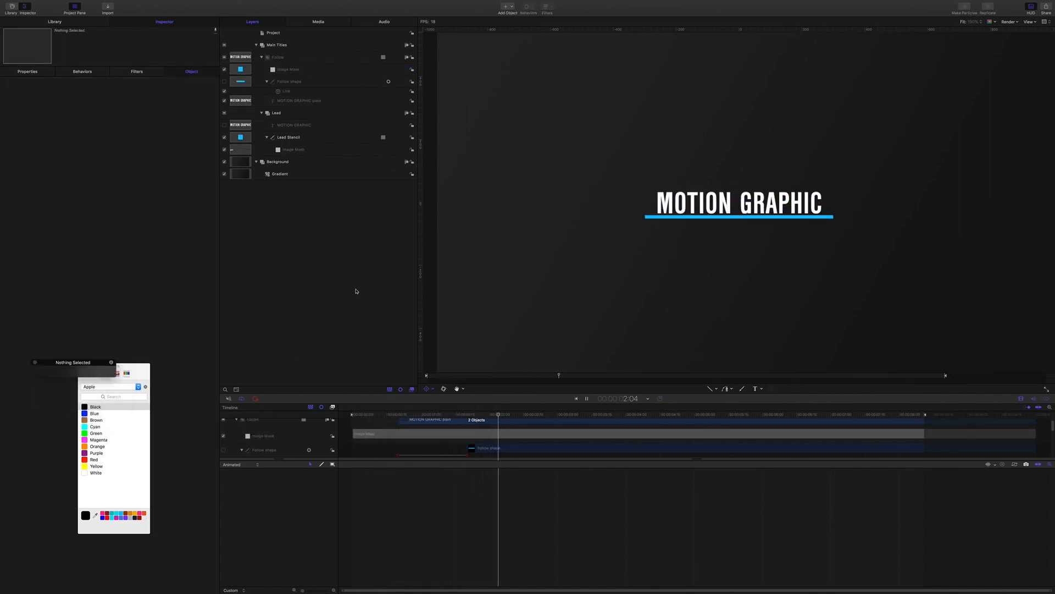
pyautogui.press('space')
# Step: Scrub back to where the banner is fully open and place the playhead at 1:20
pyautogui.moveTo(517, 414); pyautogui.dragTo(461, 405)
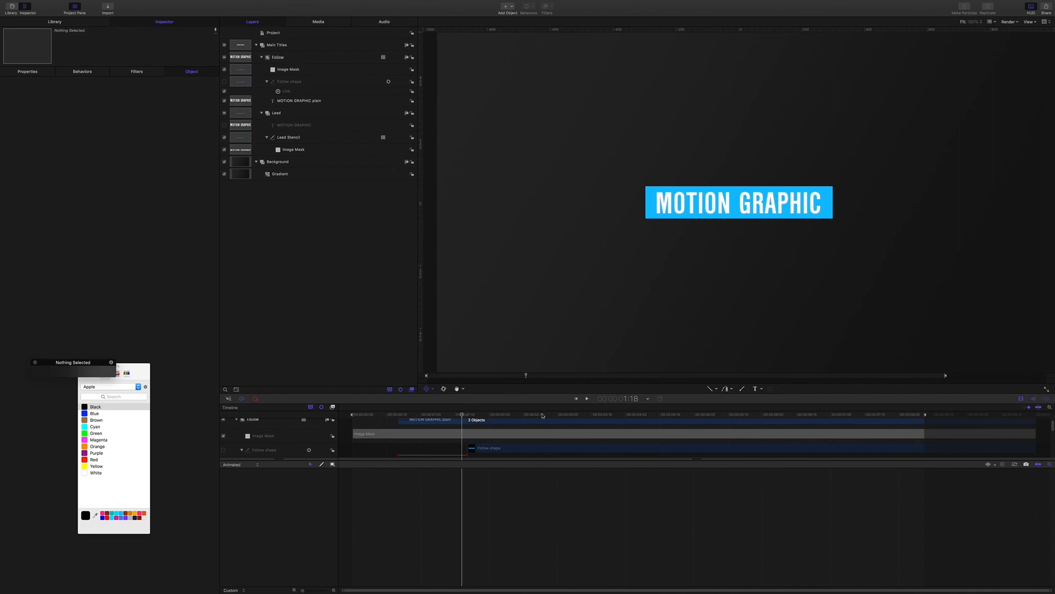
pyautogui.doubleClick(628, 401)
pyautogui.write('120')
pyautogui.press('Return')
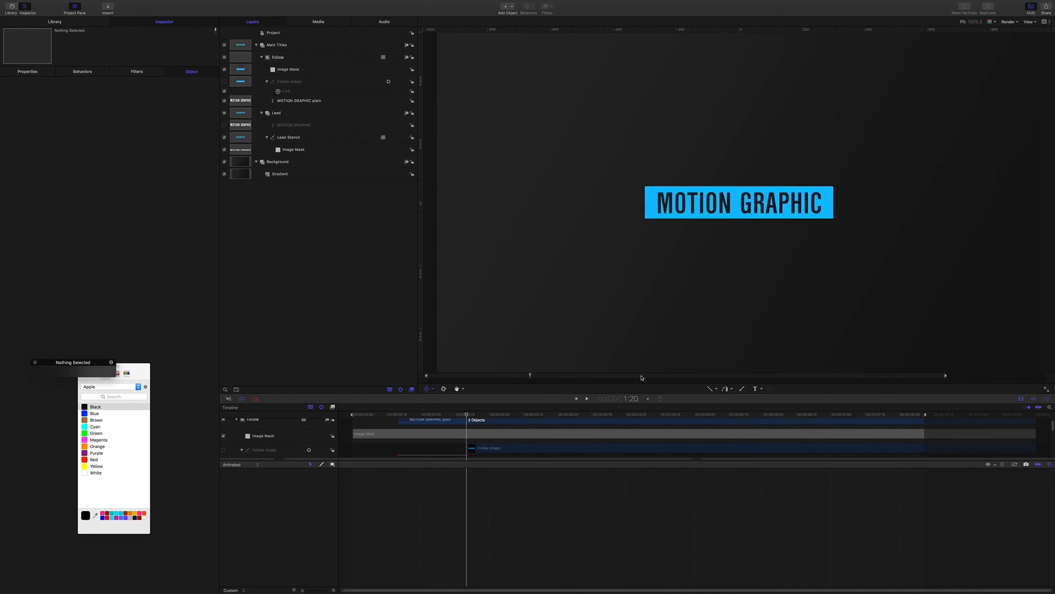
# Step: Trim the MOTION GRAPHIC plain text so it starts at 1:20, and scrub past that point to check it
pyautogui.click(291, 104)
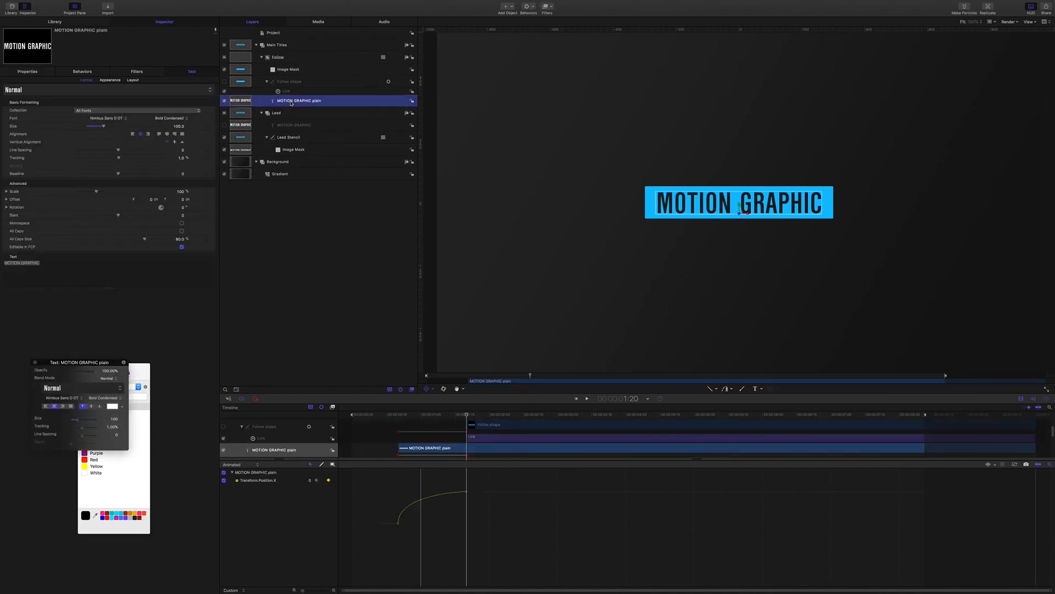
pyautogui.press('i')
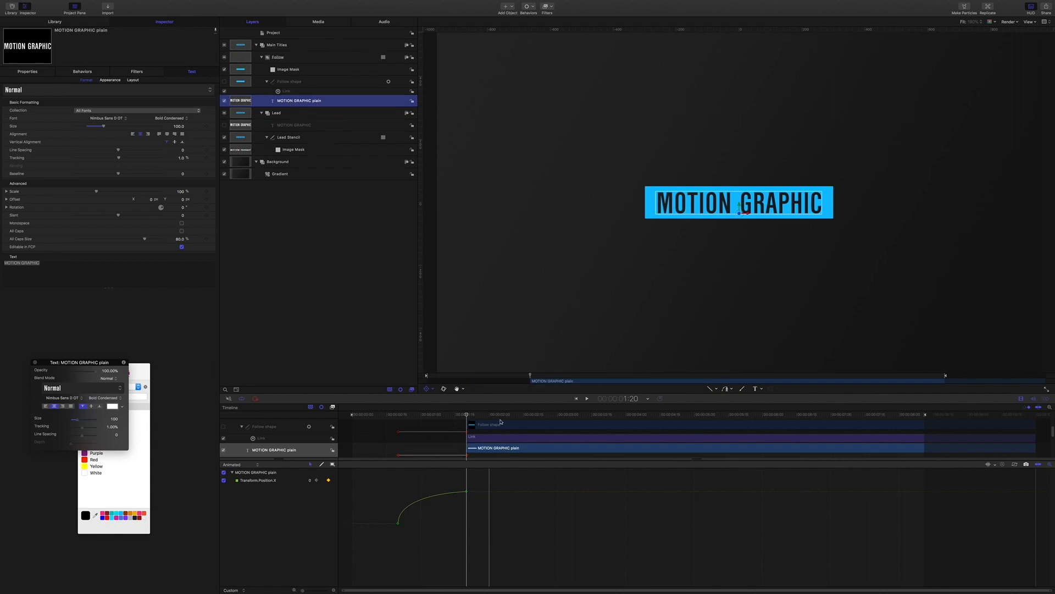
pyautogui.moveTo(465, 416); pyautogui.dragTo(514, 416)
# Step: Play the title animation from the start to check the text reveal with nothing selected
pyautogui.press('Home')
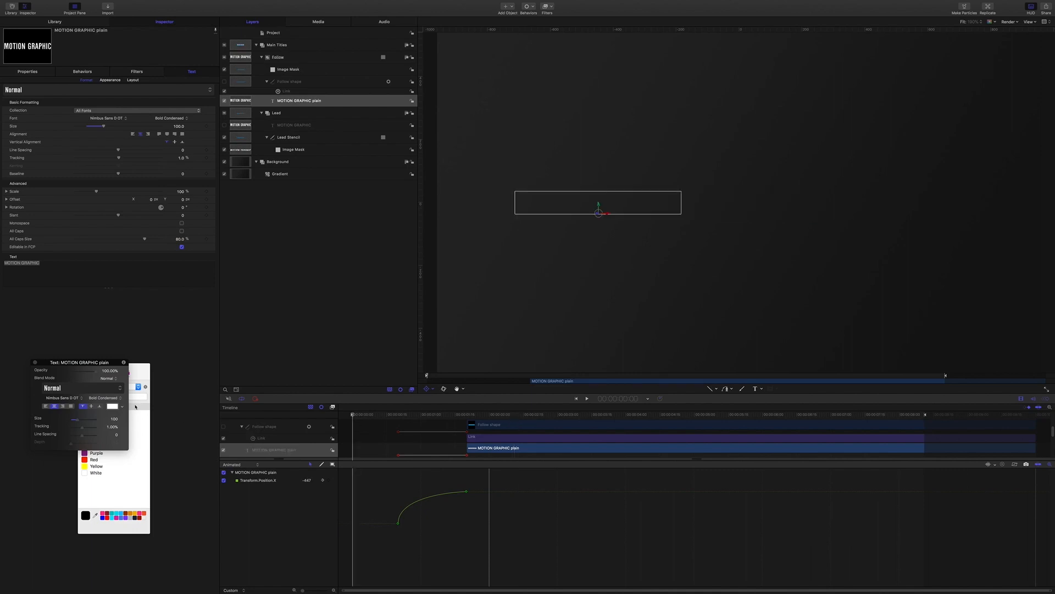
pyautogui.click(243, 314)
pyautogui.press('space')
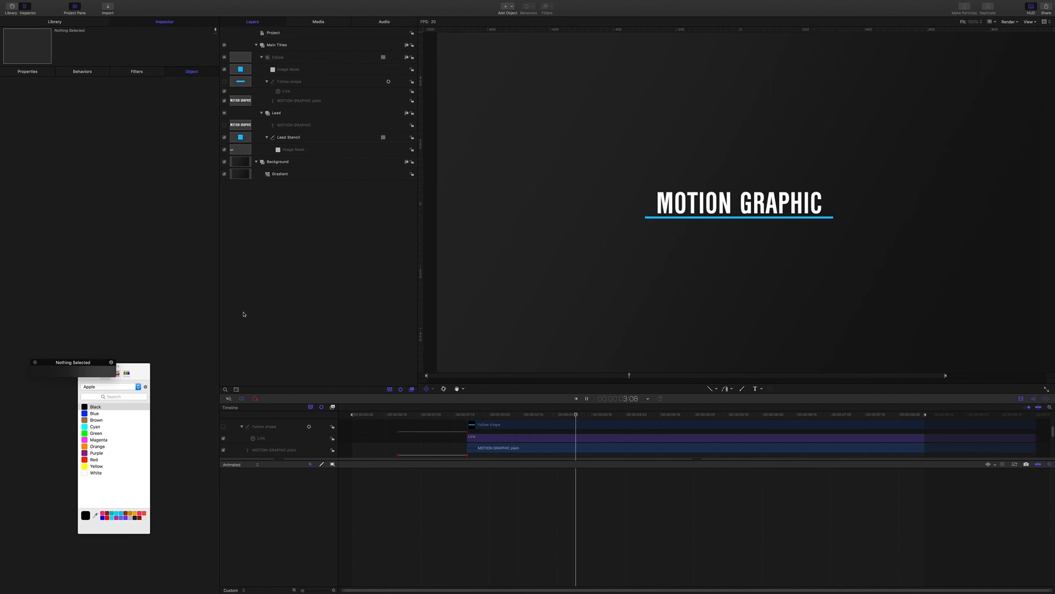
pyautogui.press('space')
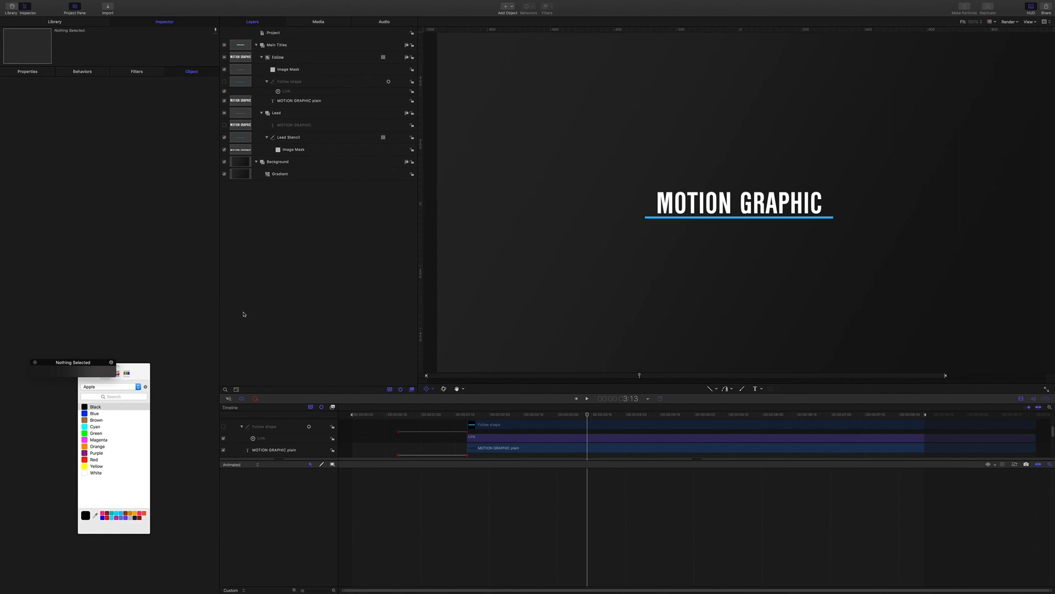
# Step: Return to the first frame and add a new group named Lower Titles above Main Titles
pyautogui.press('Home')
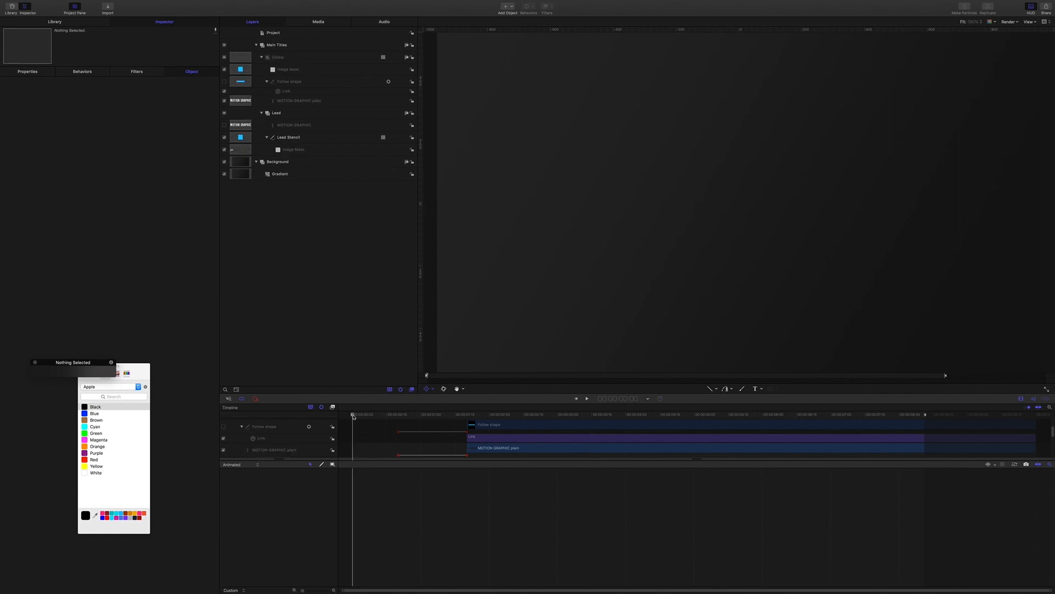
pyautogui.scroll(3, 353, 417)
pyautogui.press('super+shift+n')
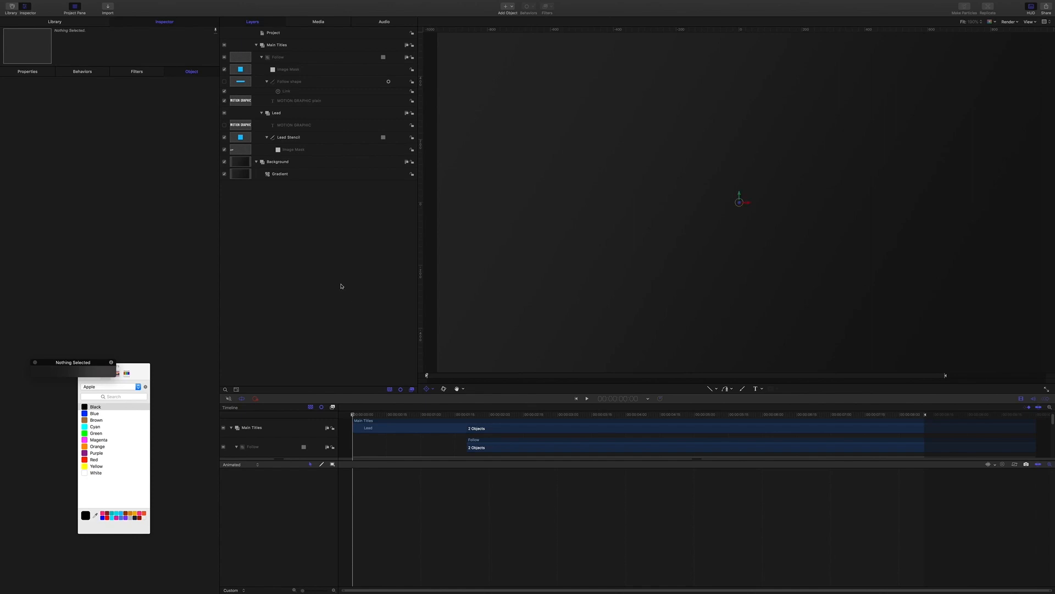
pyautogui.press('Return')
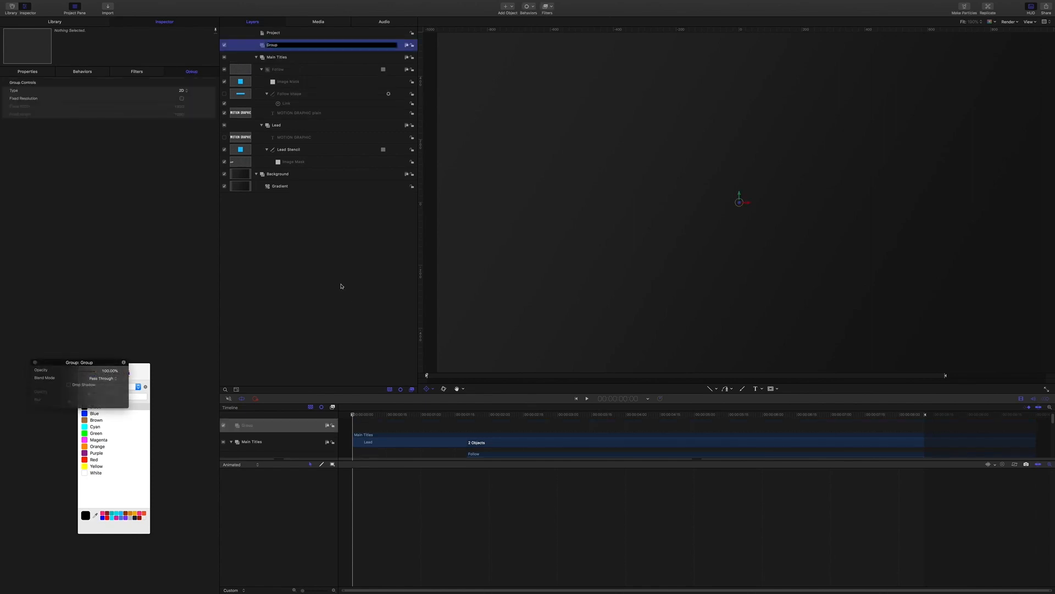
pyautogui.write('Lower Titles')
pyautogui.press('Return')
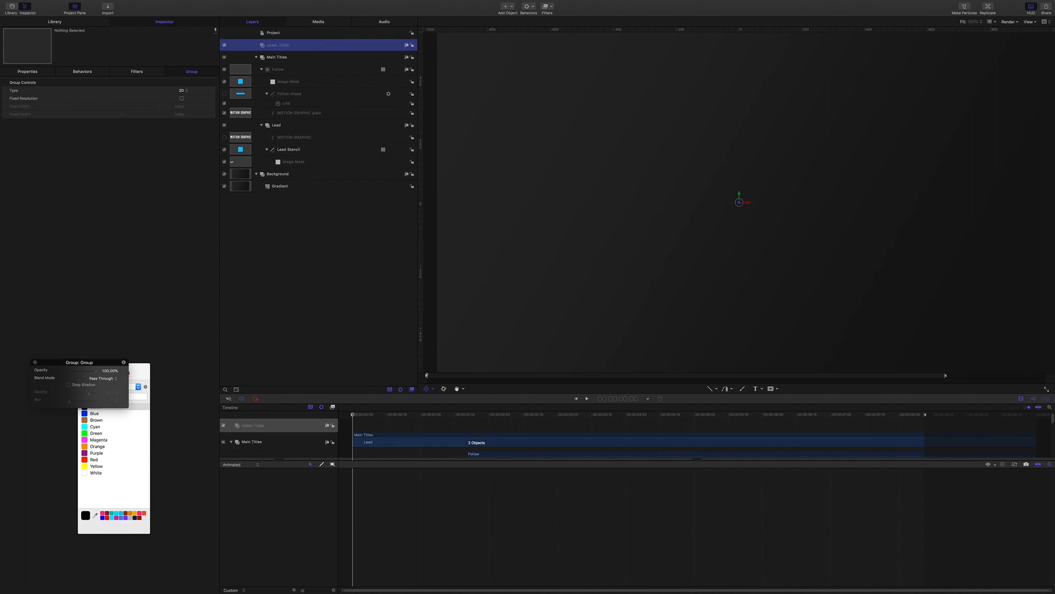
# Step: Add the text LOWER TITLE LINE just below the canvas centre in the Lower Titles group
pyautogui.click(756, 388)
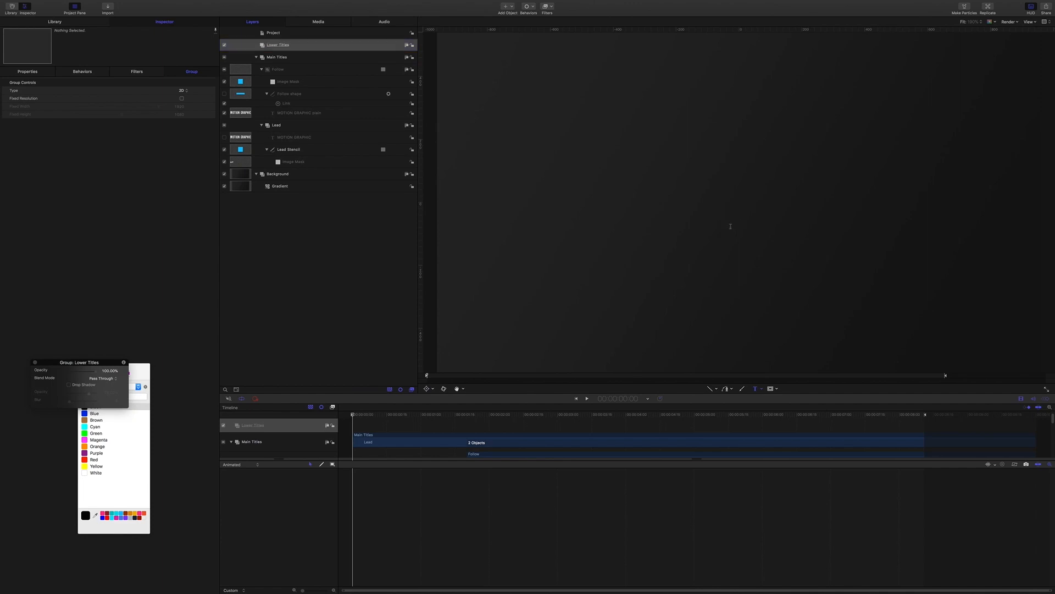
pyautogui.click(731, 226)
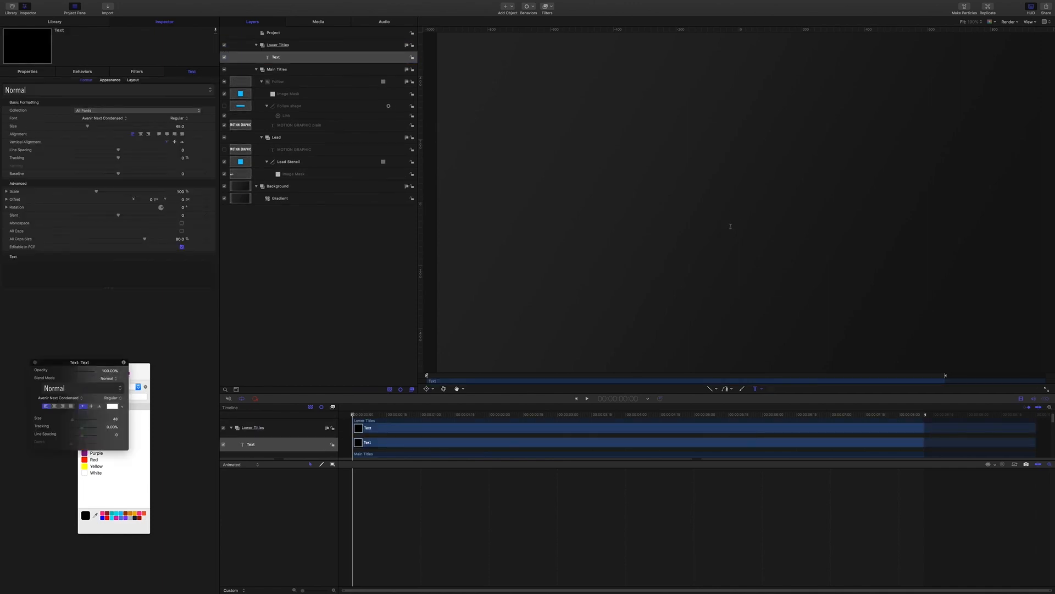
pyautogui.write('LOWER')
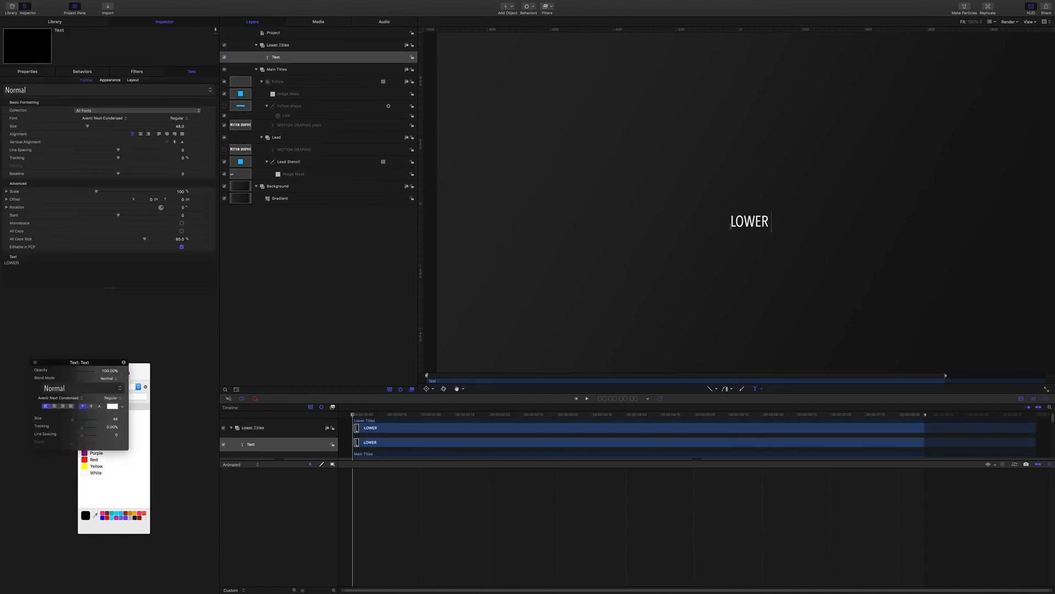
pyautogui.write(' TITLE LINE')
pyautogui.press('Escape')
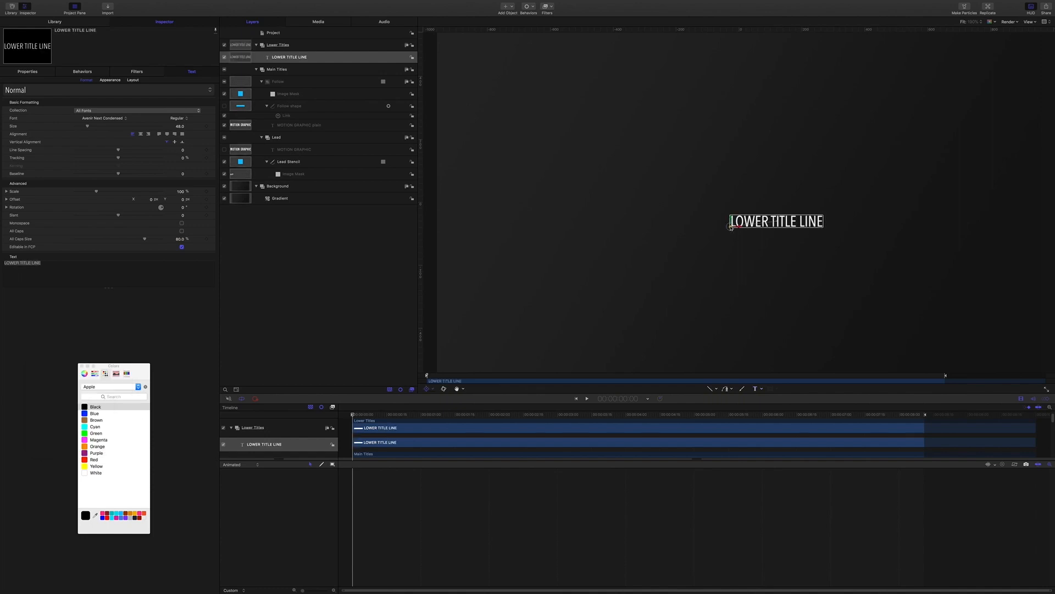
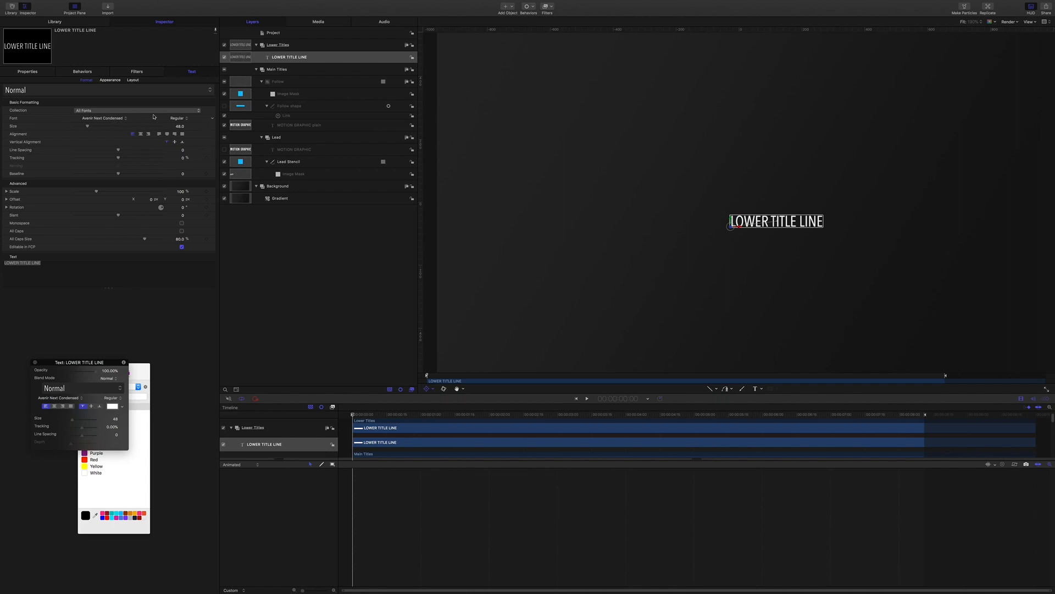
# Step: Centre-align the LOWER TITLE LINE text and set its size to 40 and tracking to 5%
pyautogui.click(140, 134)
pyautogui.click(174, 129)
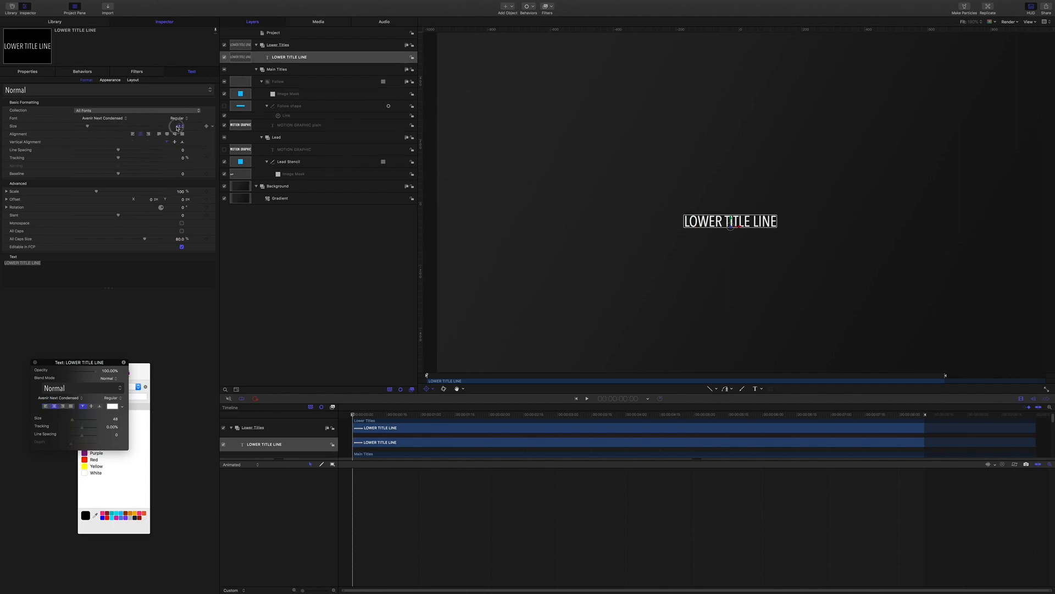
pyautogui.write('40')
pyautogui.press('Return')
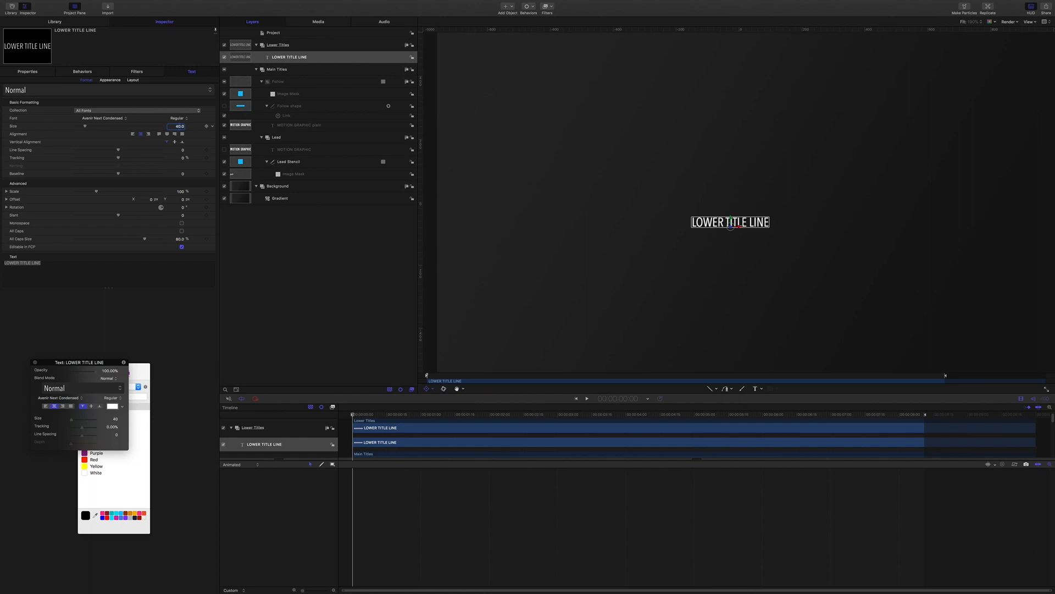
pyautogui.click(184, 160)
pyautogui.write('5')
pyautogui.press('Return')
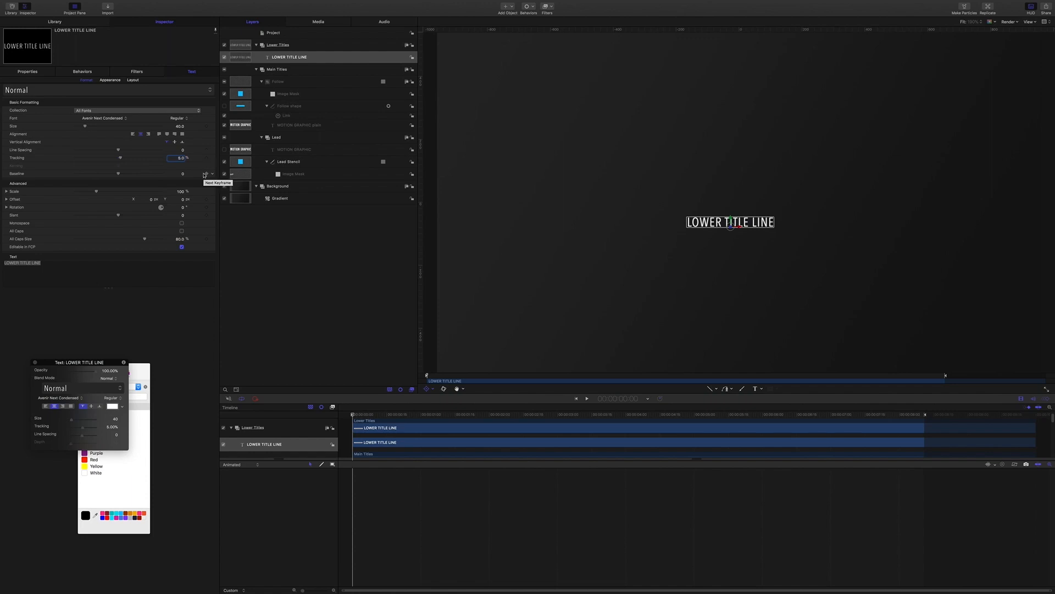
# Step: Trim the LOWER TITLE LINE text so it starts at 2:05
pyautogui.click(633, 398)
pyautogui.write('2:05')
pyautogui.press('Return')
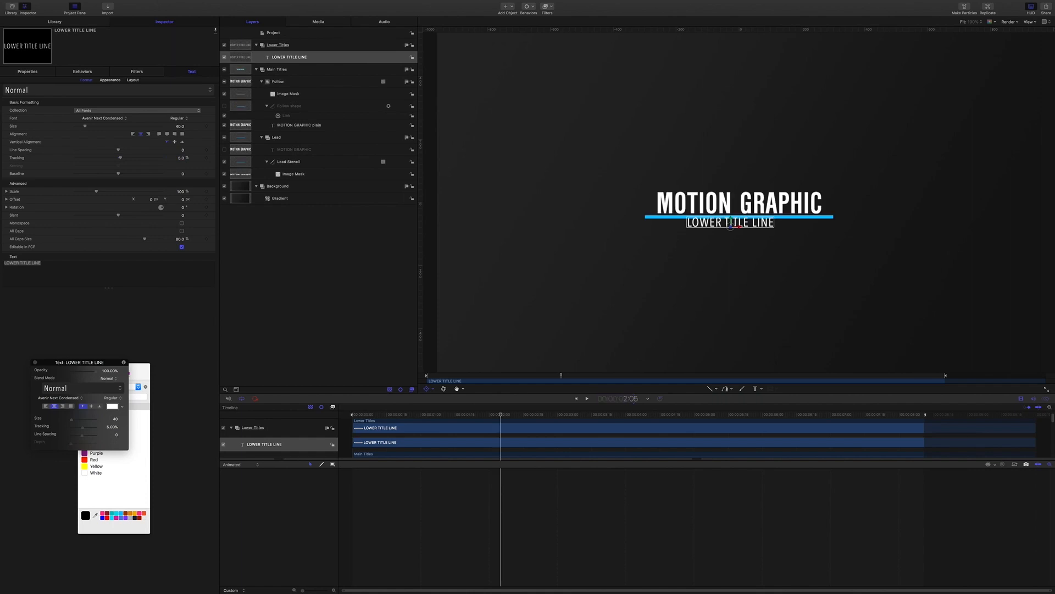
pyautogui.press('i')
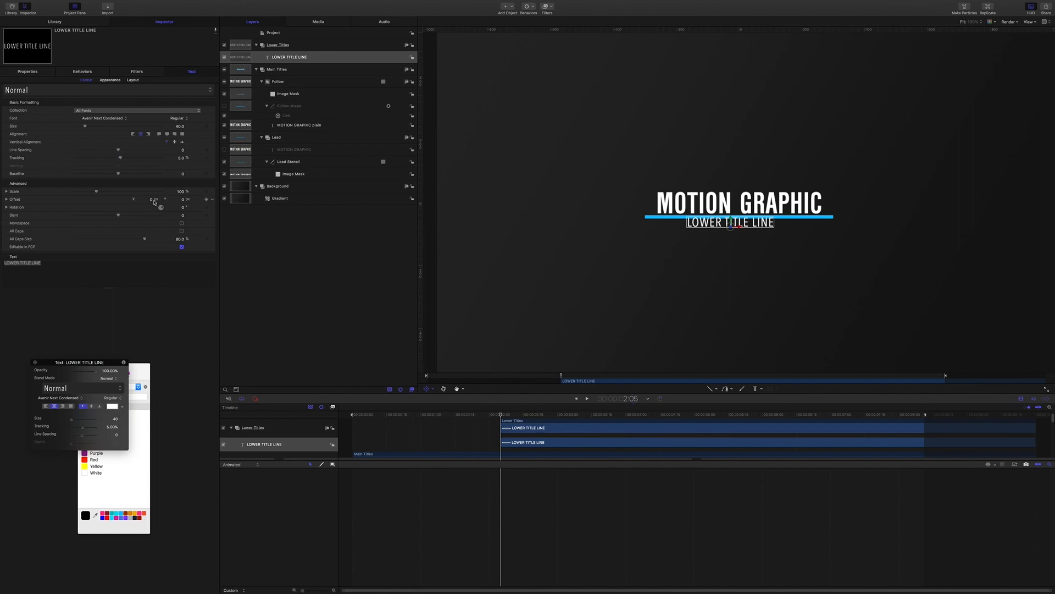
# Step: Lower the LOWER TITLE LINE text beneath the blue line by setting its Y position to -95 px
pyautogui.click(27, 71)
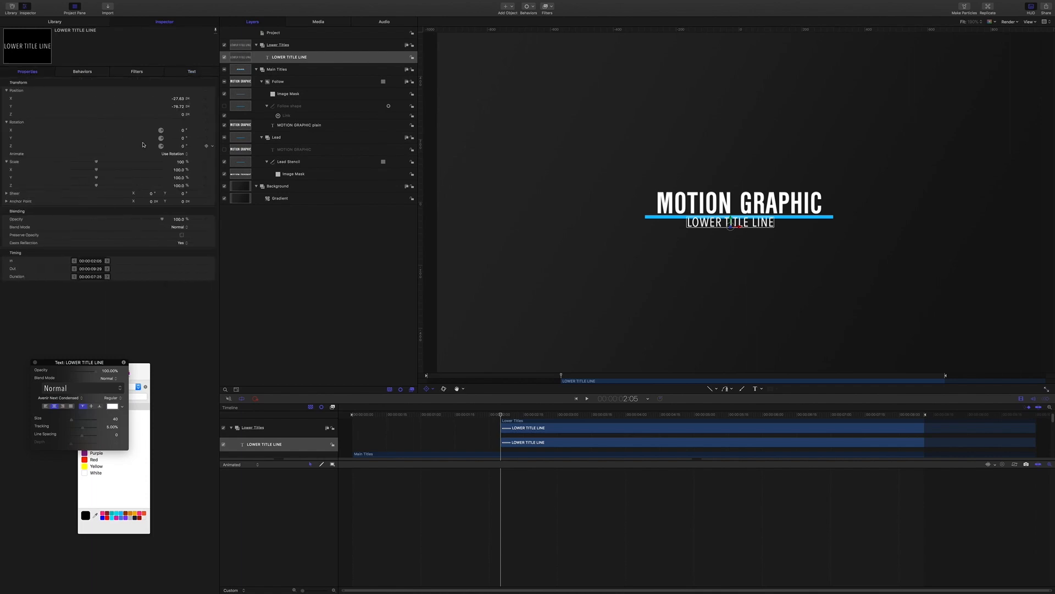
pyautogui.click(177, 109)
pyautogui.moveTo(177, 108); pyautogui.dragTo(177, 108)
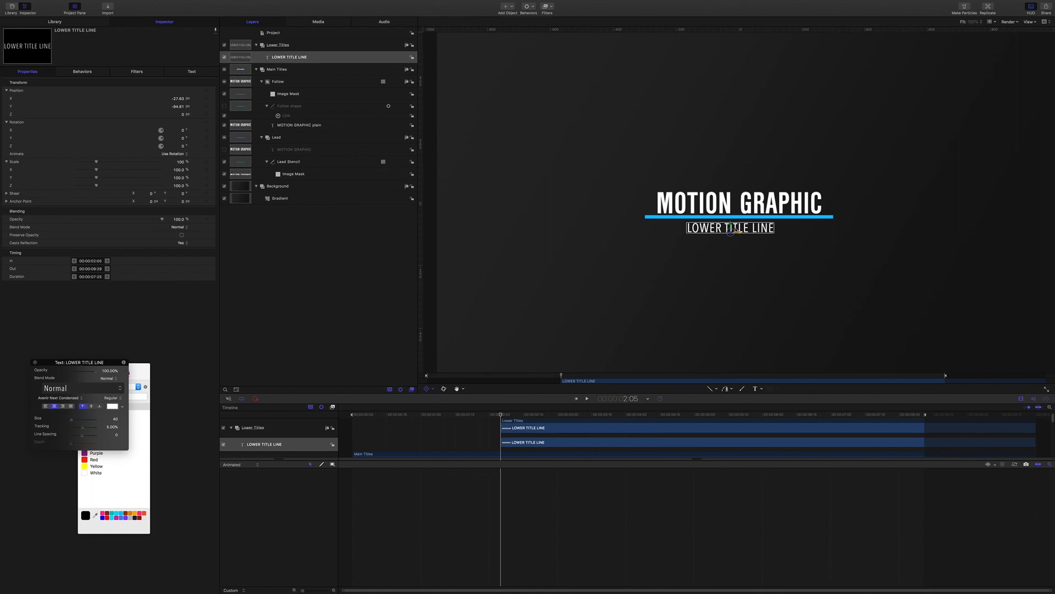
pyautogui.doubleClick(177, 106)
pyautogui.write('-95')
pyautogui.press('Return')
# Step: At 3:05, set the X position of LOWER TITLE LINE to 0 px and keyframe it
pyautogui.click(638, 400)
pyautogui.write('3')
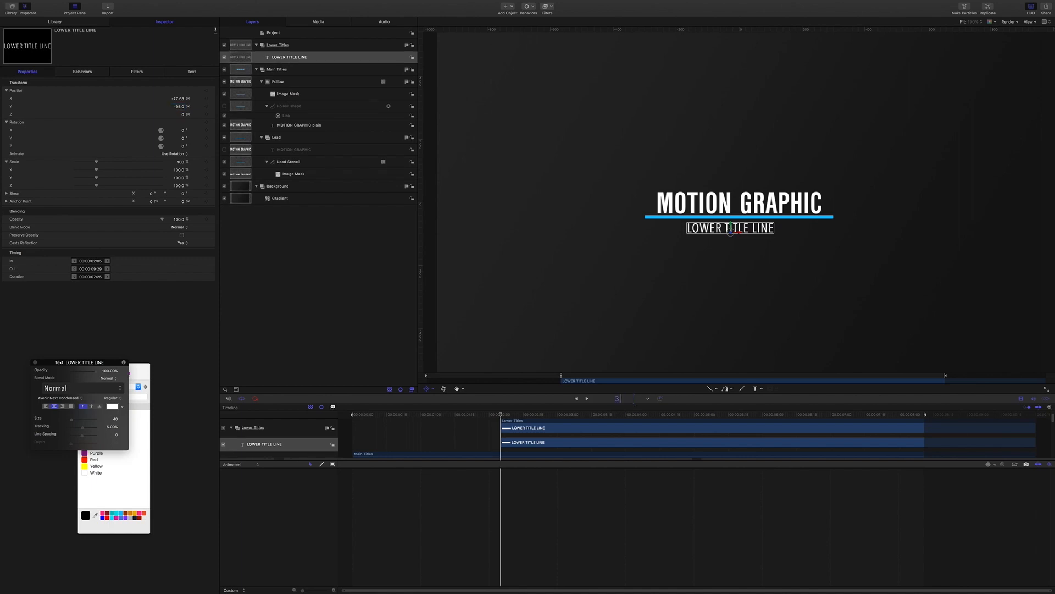
pyautogui.write(':05')
pyautogui.press('Return')
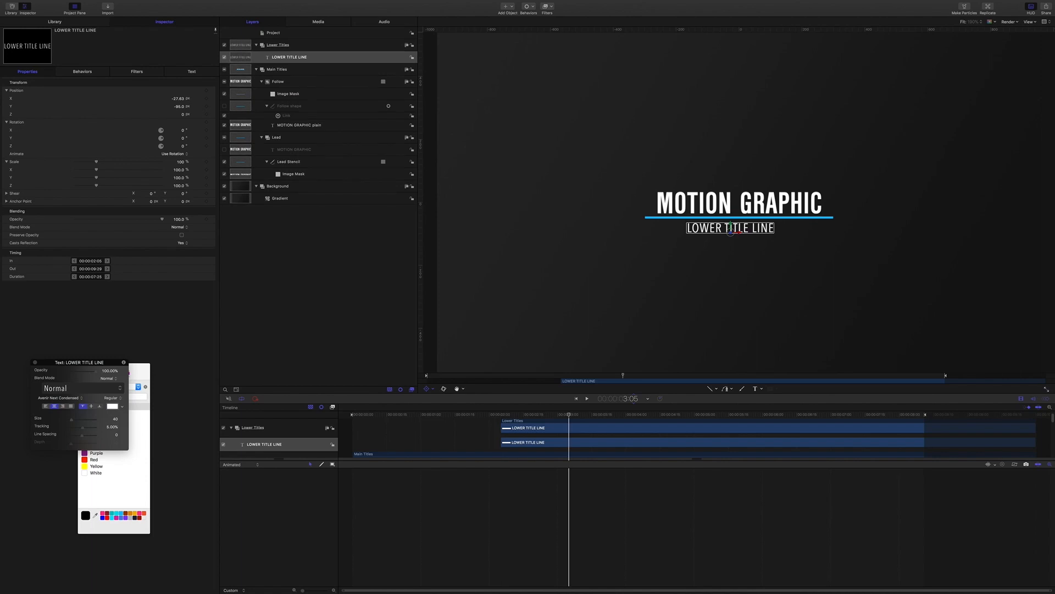
pyautogui.click(177, 100)
pyautogui.write('0')
pyautogui.press('Return')
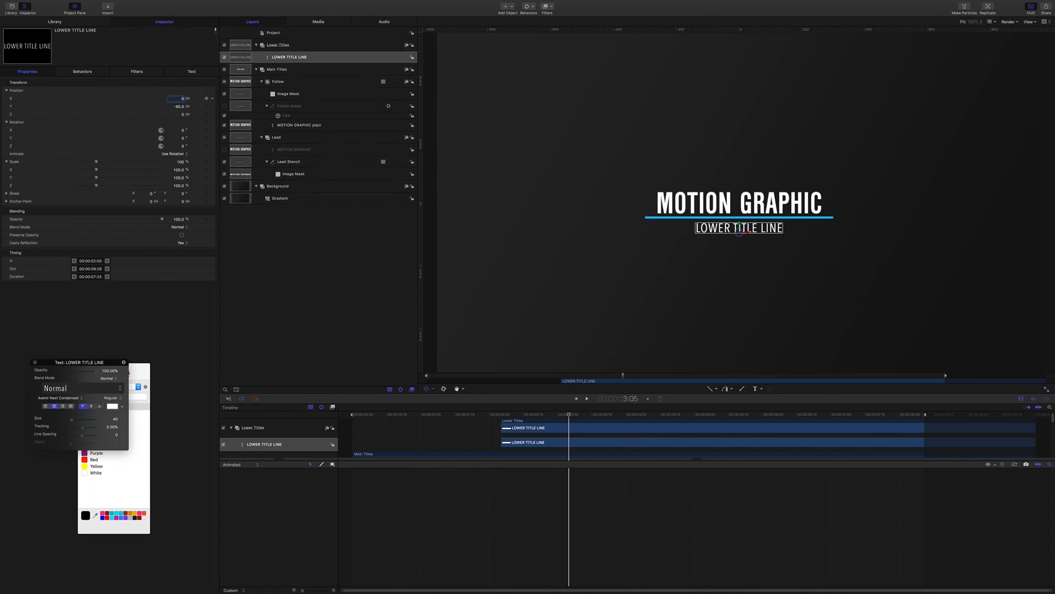
pyautogui.click(207, 99)
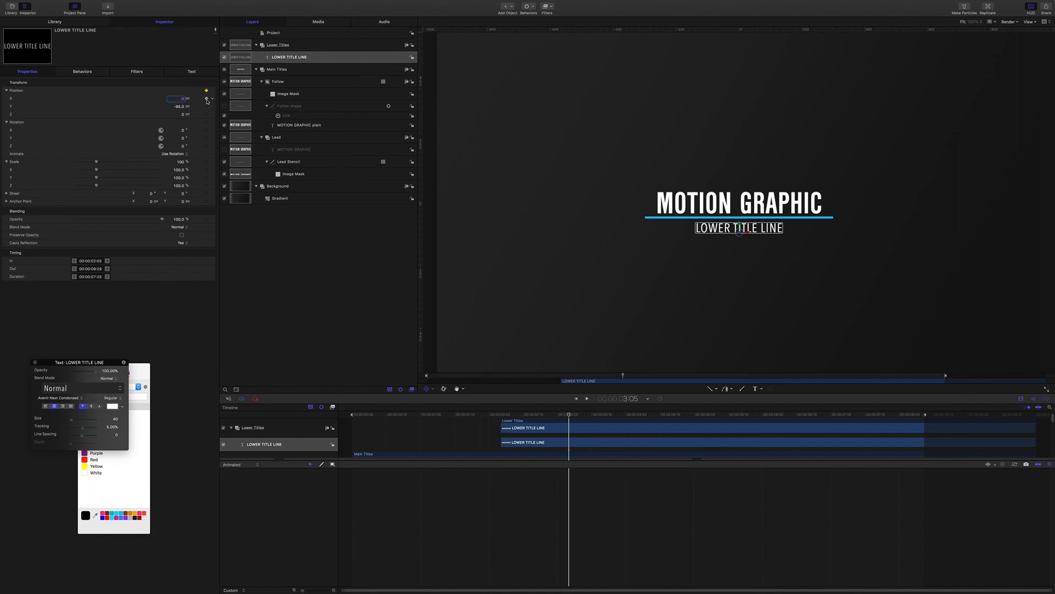
# Step: At 2:05, set a Position X keyframe of 115 px for LOWER TITLE LINE
pyautogui.doubleClick(629, 400)
pyautogui.write('205')
pyautogui.press('Return')
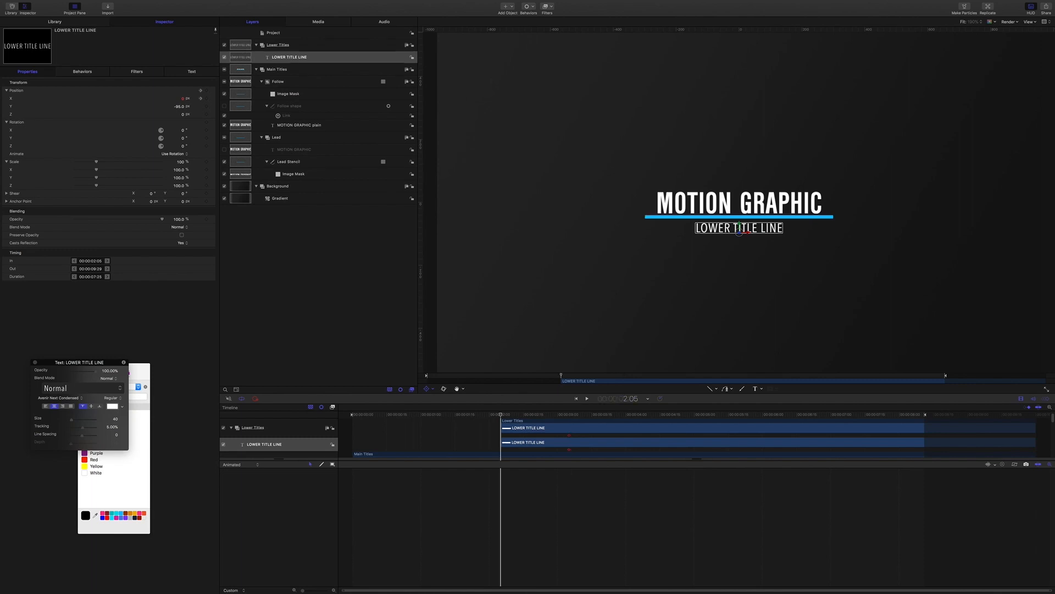
pyautogui.click(183, 99)
pyautogui.press('Return')
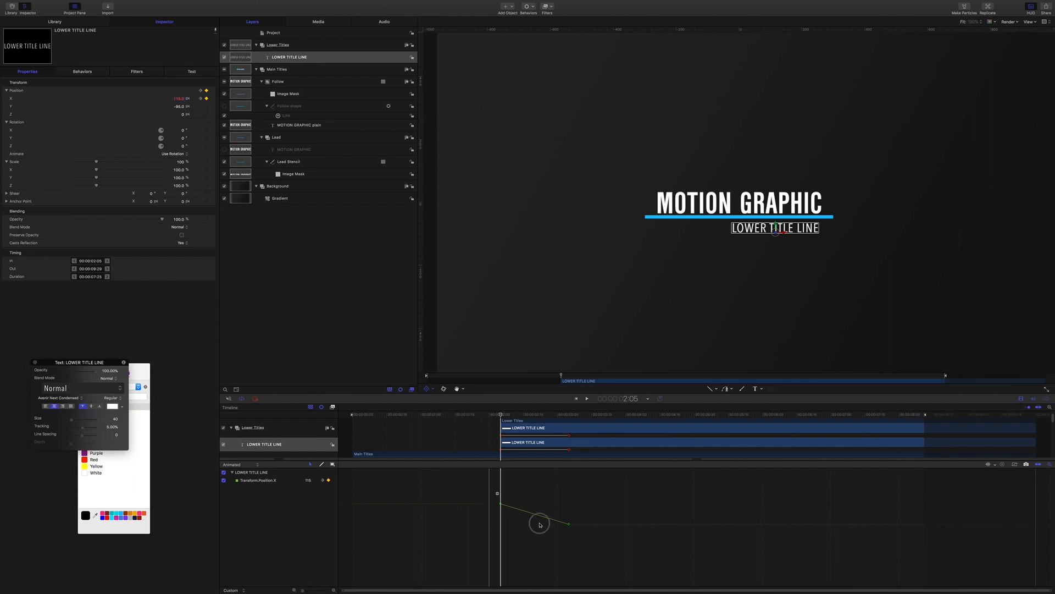
# Step: Reshape the Position X curve of LOWER TITLE LINE with Bezier tangents, starting fast and easing into the 3:05 keyframe
pyautogui.moveTo(495, 491); pyautogui.dragTo(611, 559)
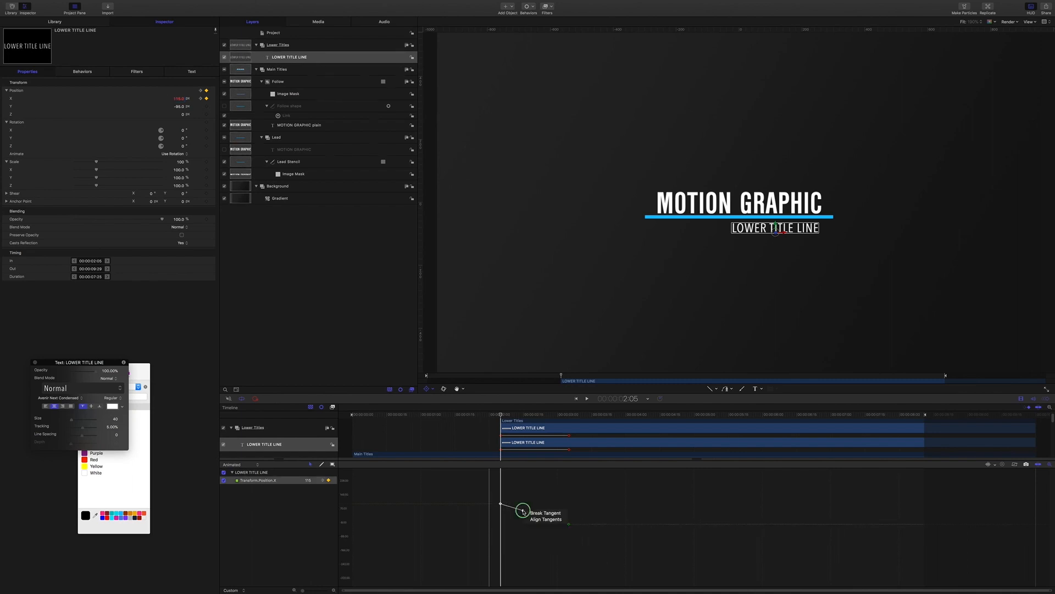
pyautogui.click(561, 532)
pyautogui.moveTo(560, 532); pyautogui.dragTo(555, 531)
pyautogui.rightClick(547, 517)
pyautogui.click(523, 503)
pyautogui.moveTo(506, 501); pyautogui.dragTo(498, 524)
pyautogui.moveTo(579, 518); pyautogui.dragTo(557, 525)
# Step: Play the lower title's slide-in, and inspect Lead Stencil's collapse around 1:24
pyautogui.press('space')
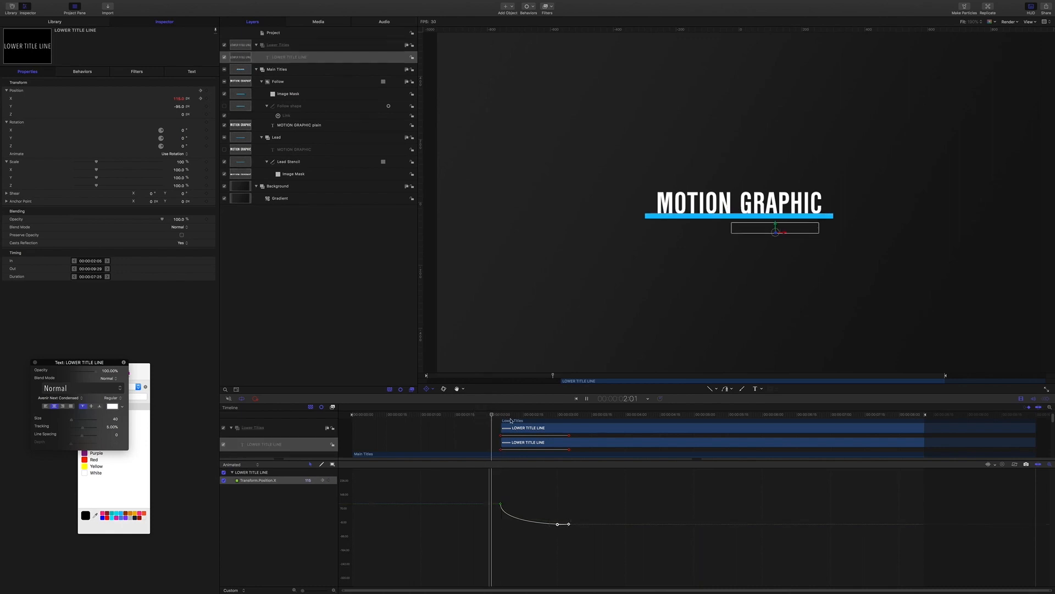
pyautogui.press('space')
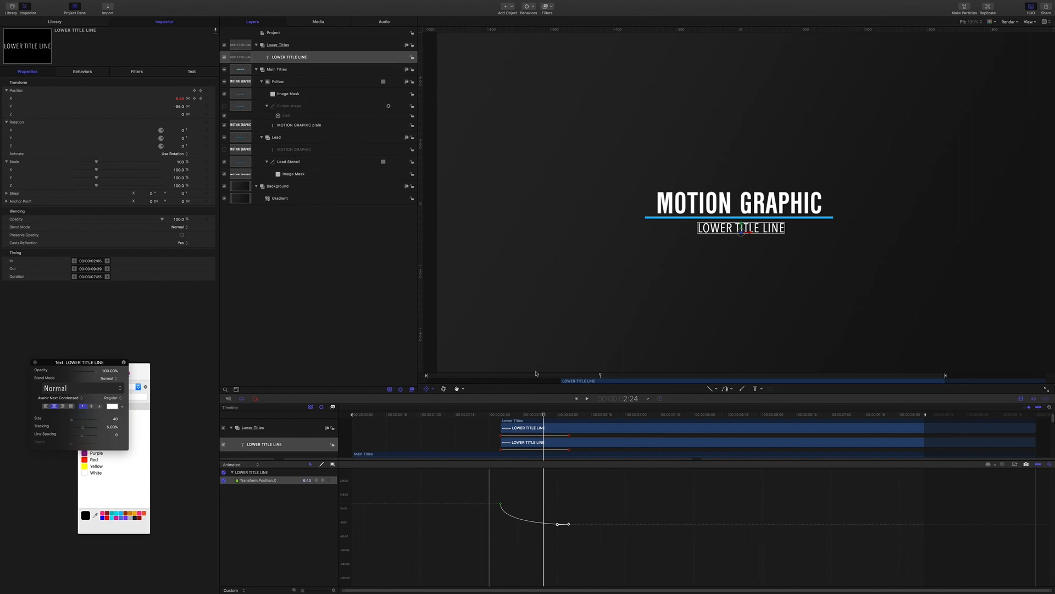
pyautogui.click(294, 163)
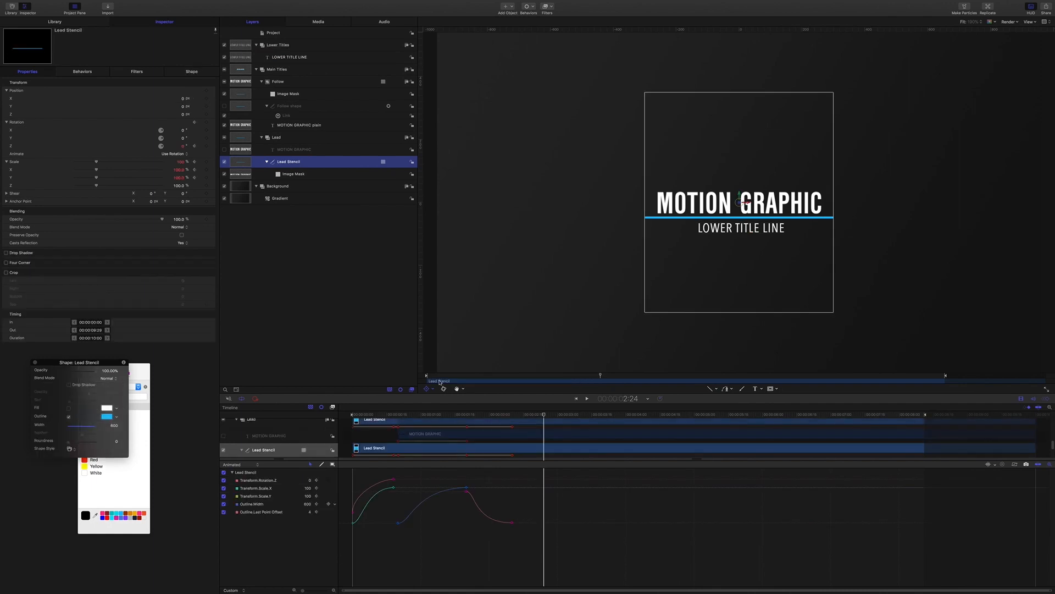
pyautogui.moveTo(545, 419); pyautogui.dragTo(475, 418)
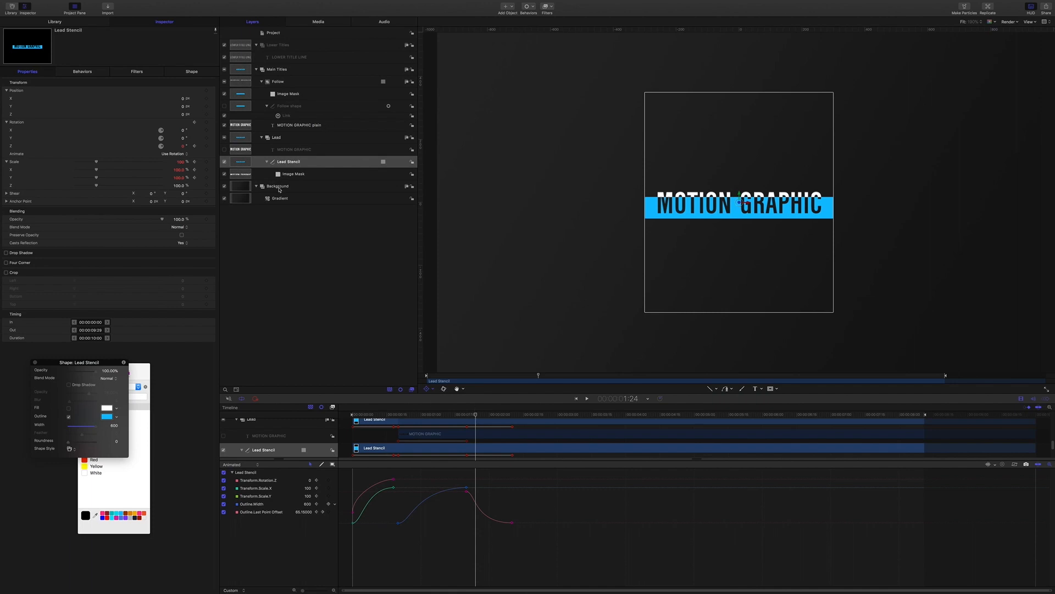
# Step: At 2:15, draw a thin blue horizontal line across the lower title in the Lower Titles group, roughly matching the line above's length
pyautogui.click(279, 47)
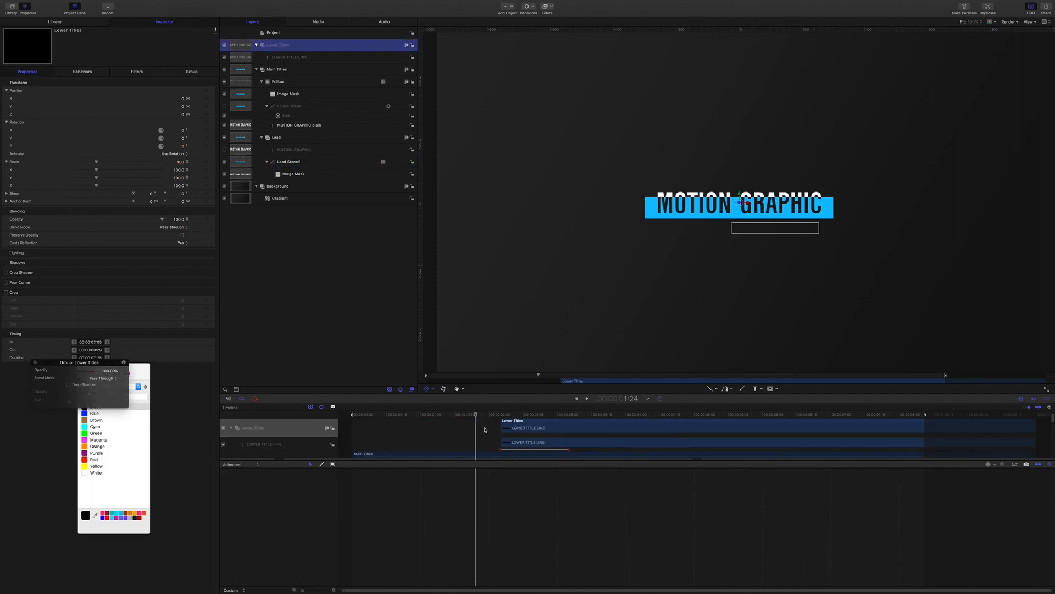
pyautogui.moveTo(476, 416); pyautogui.dragTo(523, 426)
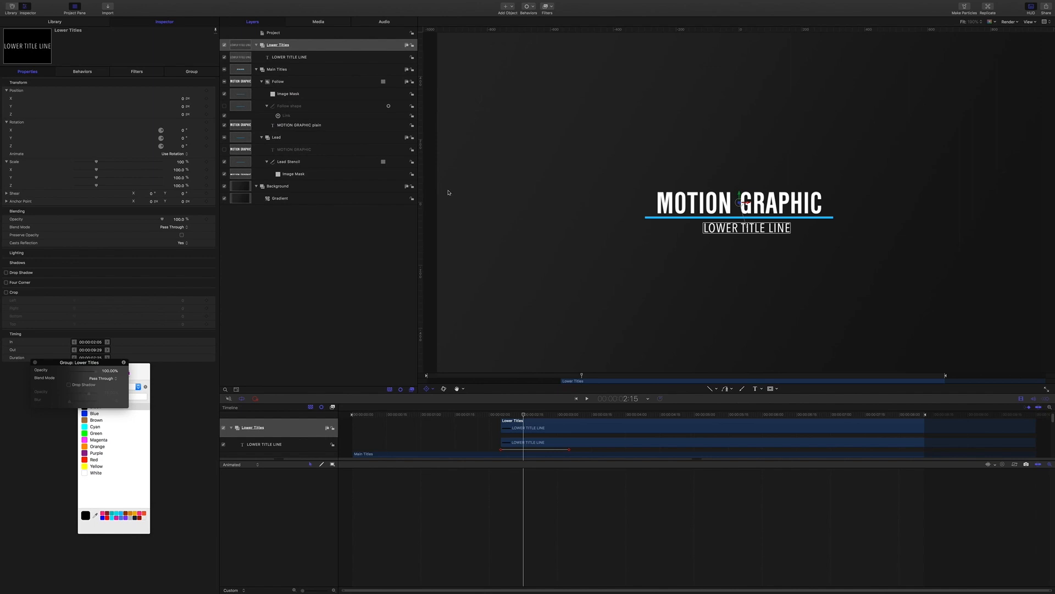
pyautogui.click(710, 390)
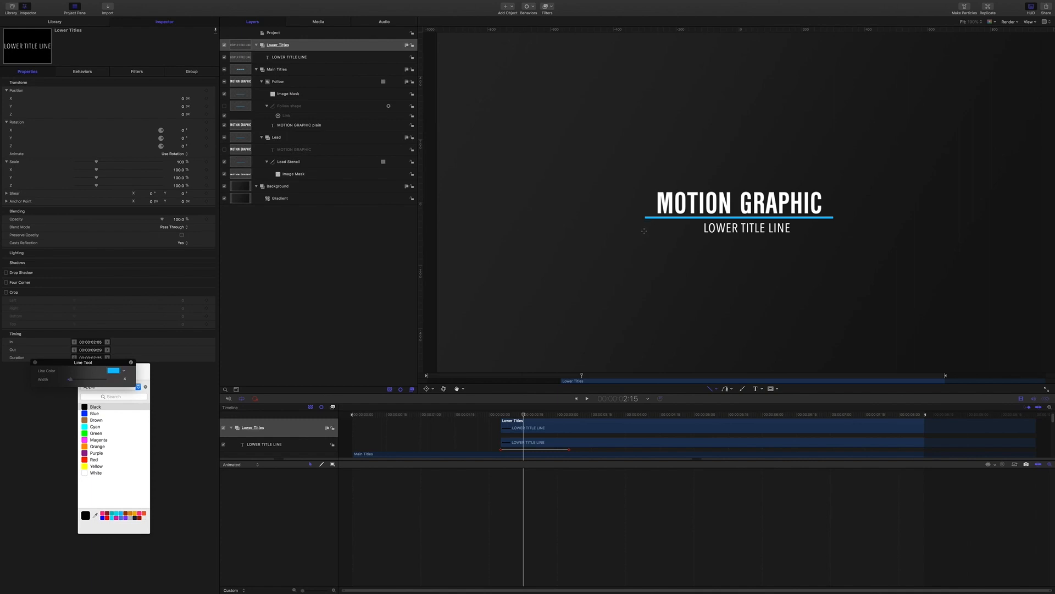
pyautogui.moveTo(644, 231); pyautogui.dragTo(835, 230)
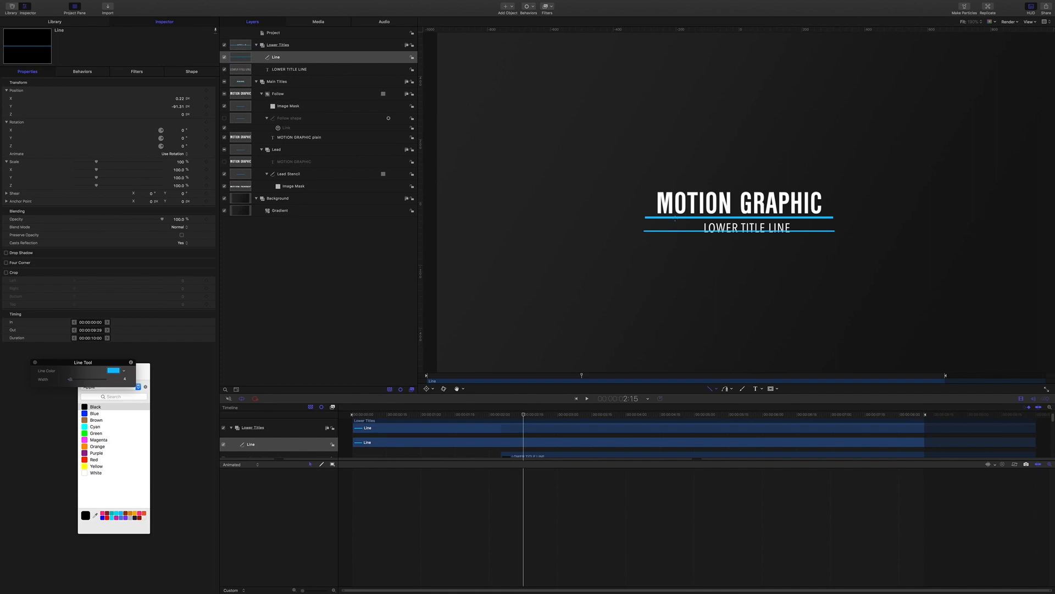
# Step: Rename the new line Lower Flourish and set its In point to 2:05
pyautogui.doubleClick(279, 57)
pyautogui.write('L')
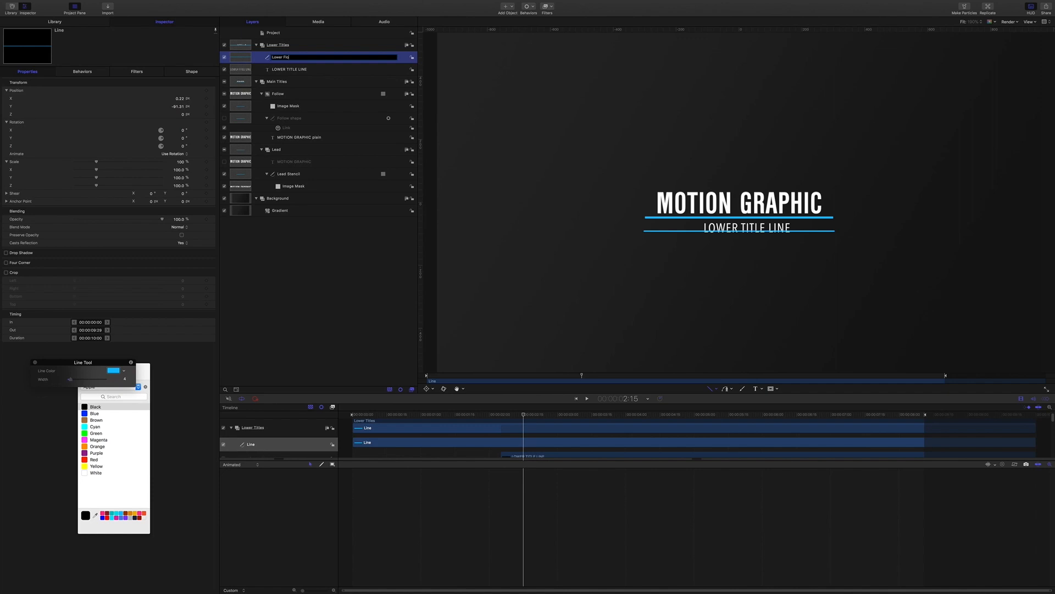
pyautogui.press('Return')
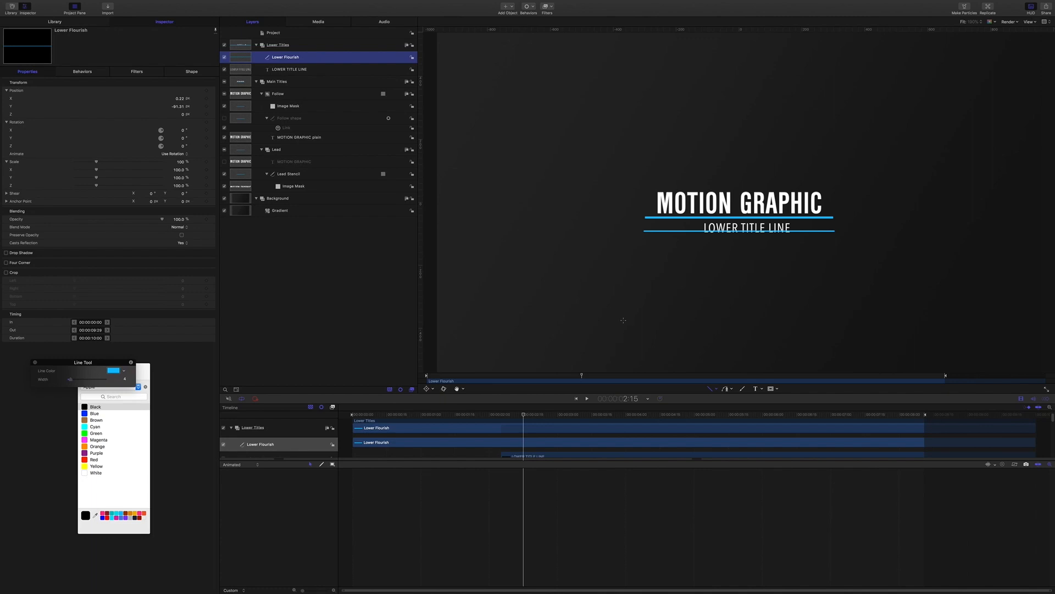
pyautogui.doubleClick(634, 400)
pyautogui.write('205')
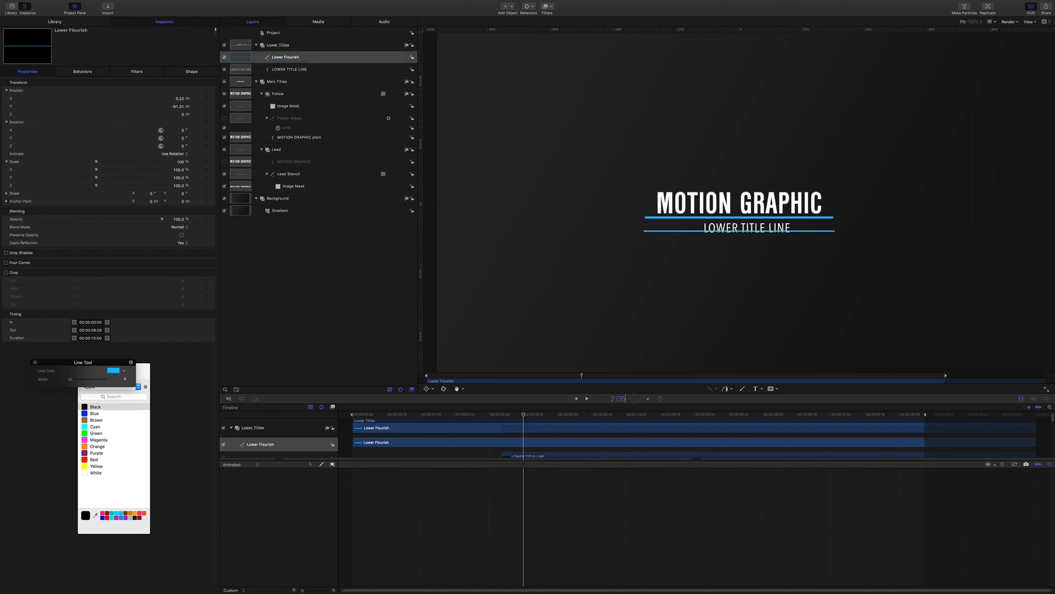
pyautogui.press('Return')
pyautogui.press('i')
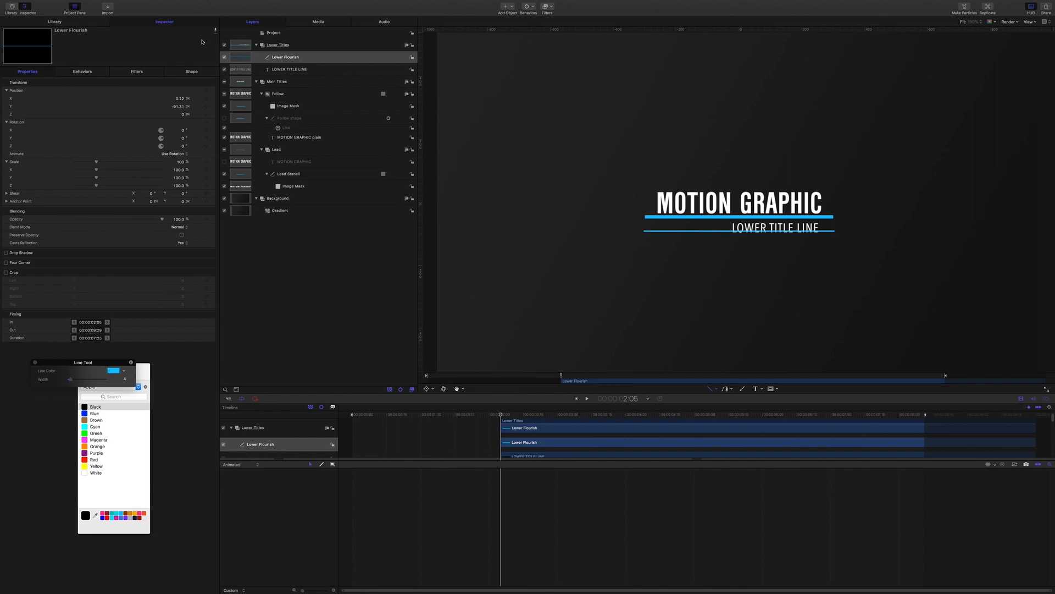
# Step: Set Lower Flourish's Point 1 X to -299 and shorten Point 2 to match, aligning the line with the one above
pyautogui.click(190, 72)
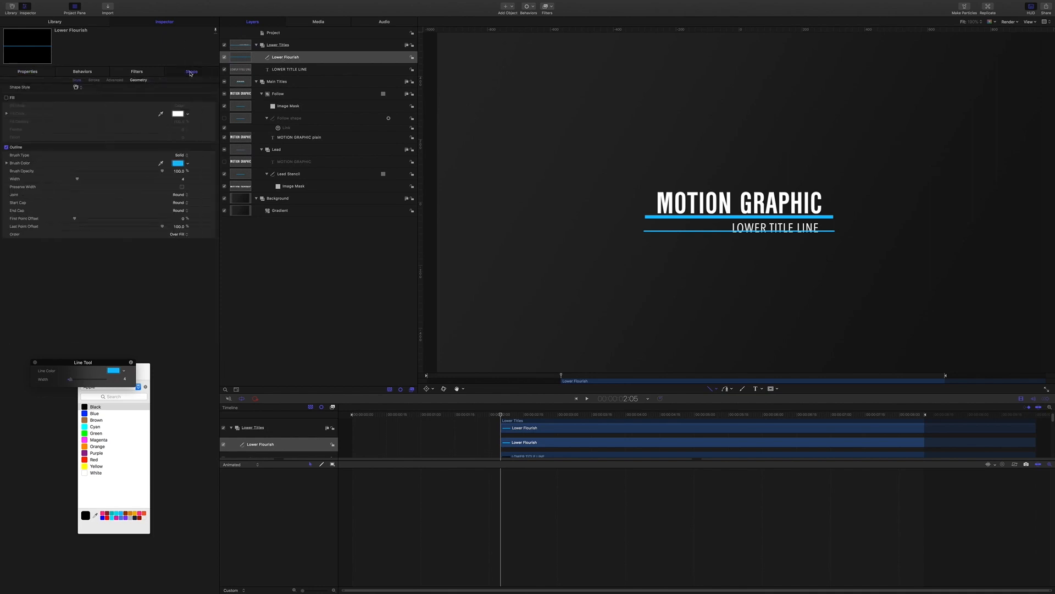
pyautogui.click(137, 81)
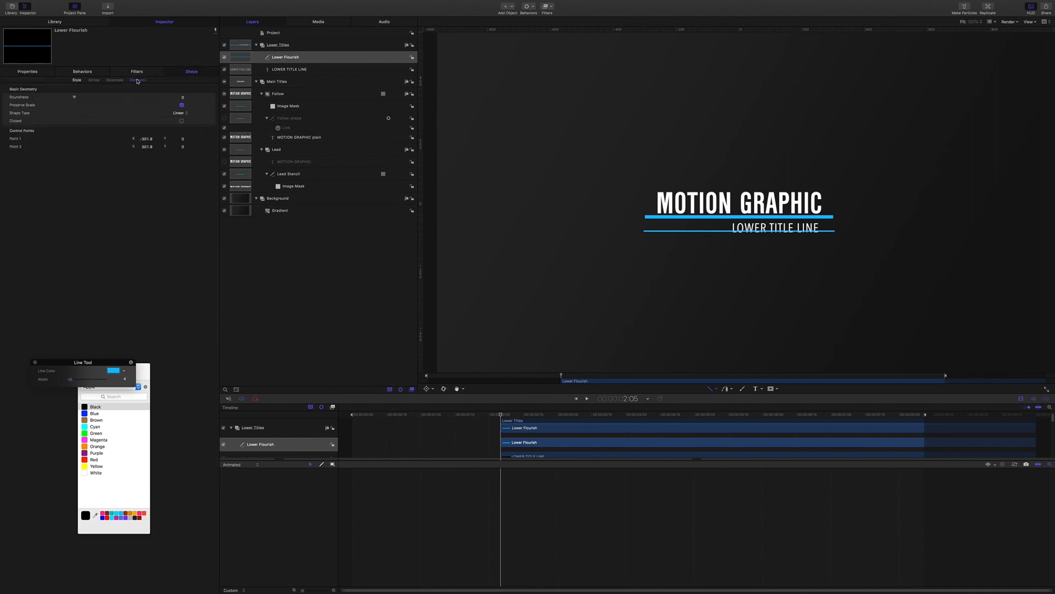
pyautogui.click(145, 140)
pyautogui.press('BackSpace')
pyautogui.write('-299')
pyautogui.press('Tab')
pyautogui.press('Tab')
pyautogui.write('2')
# Step: Set Lower Flourish's outline width to 54 and both its Start Cap and End Cap to None
pyautogui.click(76, 80)
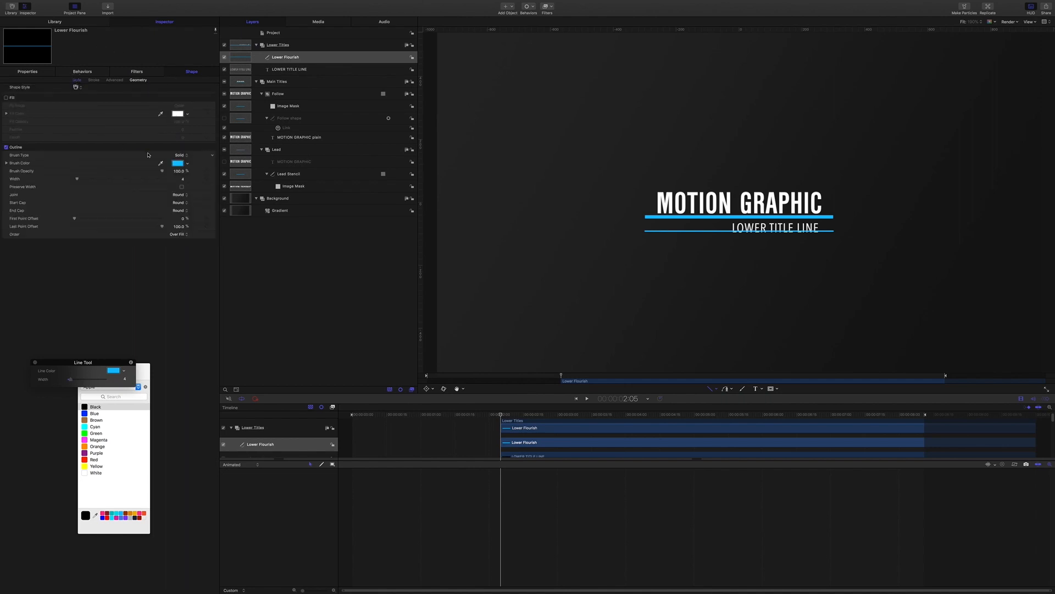
pyautogui.click(183, 180)
pyautogui.write('4')
pyautogui.press('Return')
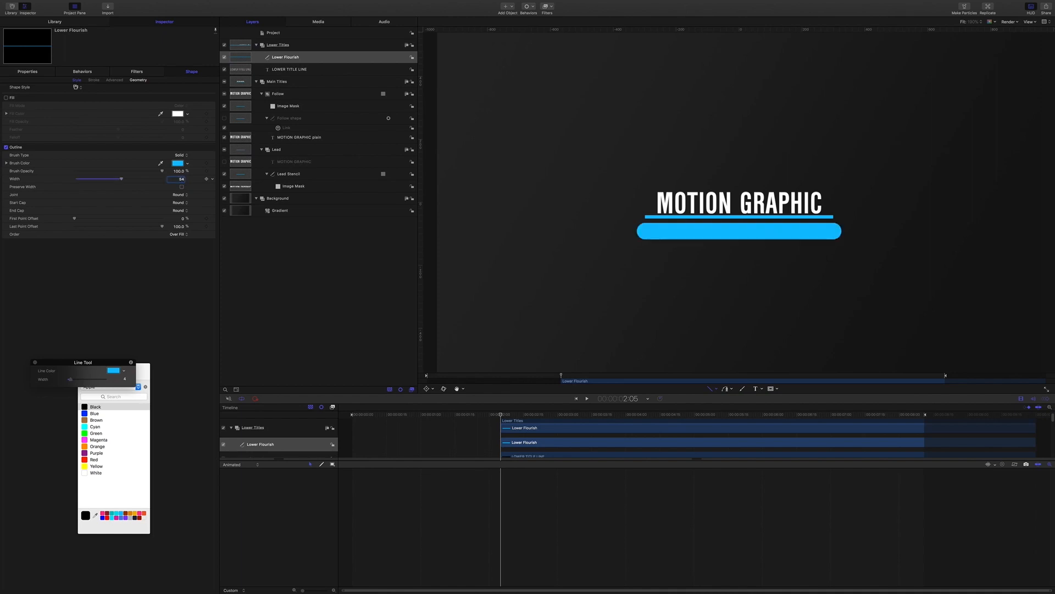
pyautogui.click(186, 203)
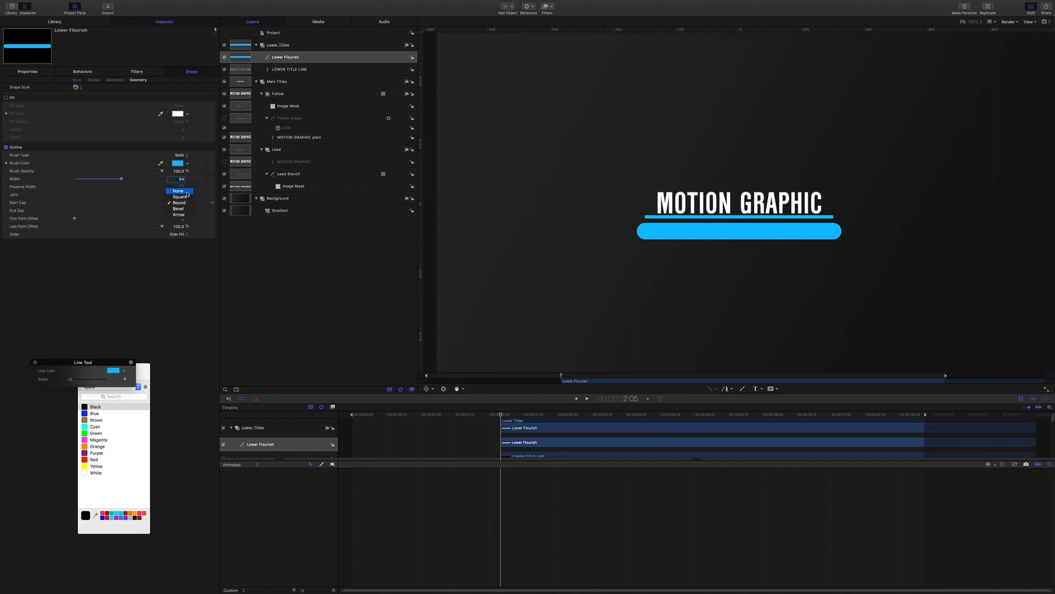
pyautogui.click(179, 191)
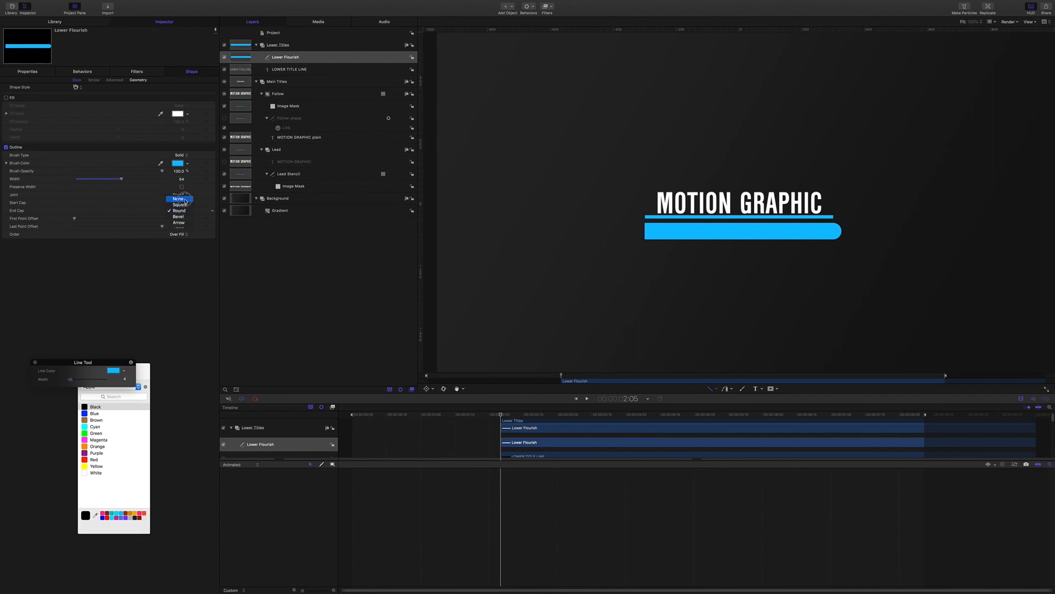
pyautogui.click(185, 200)
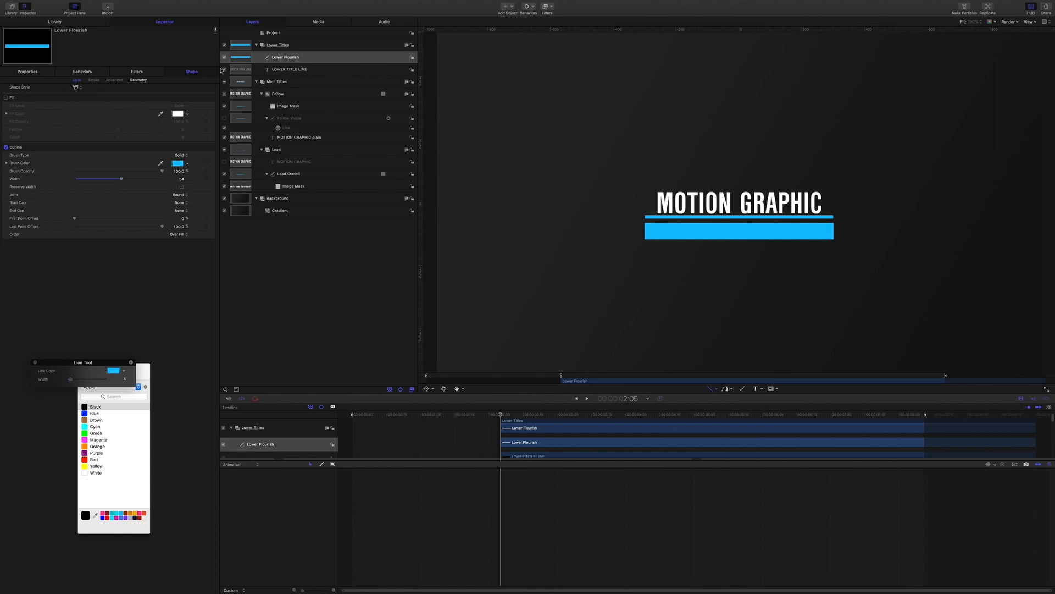
# Step: Temporarily lower Lower Flourish's opacity, raise its Y position to about -82 px to center it over the lower title, and restore 100% opacity
pyautogui.click(28, 72)
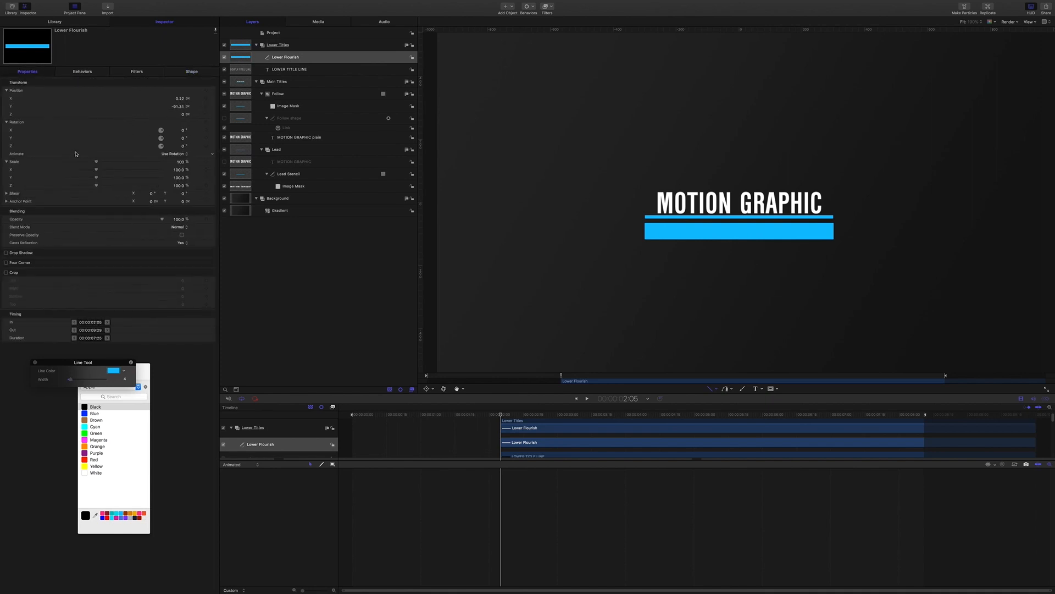
pyautogui.click(162, 218)
pyautogui.moveTo(162, 219); pyautogui.dragTo(125, 219)
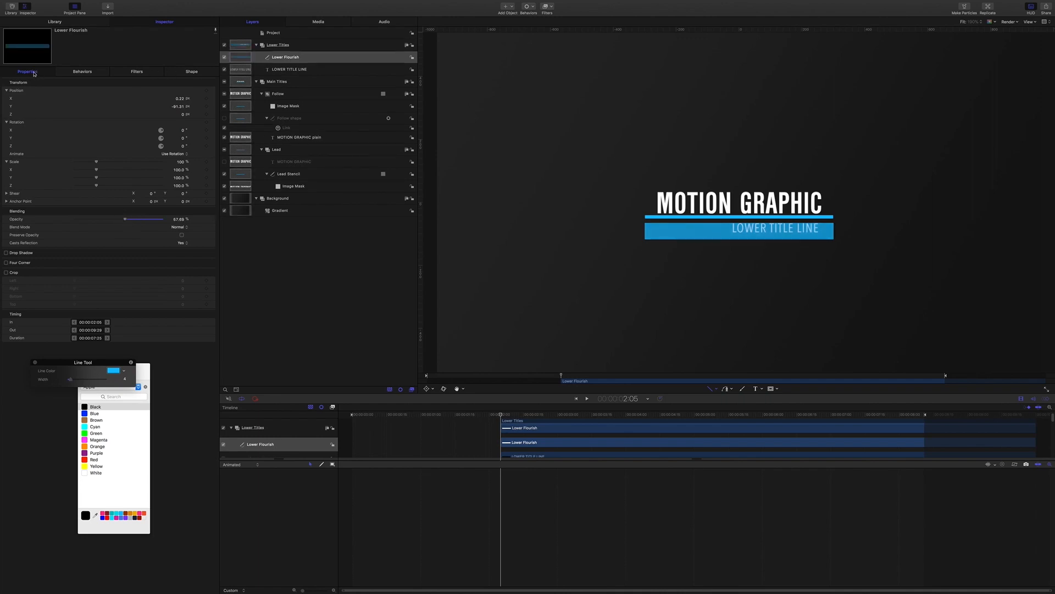
pyautogui.click(178, 106)
pyautogui.moveTo(178, 107); pyautogui.dragTo(185, 106)
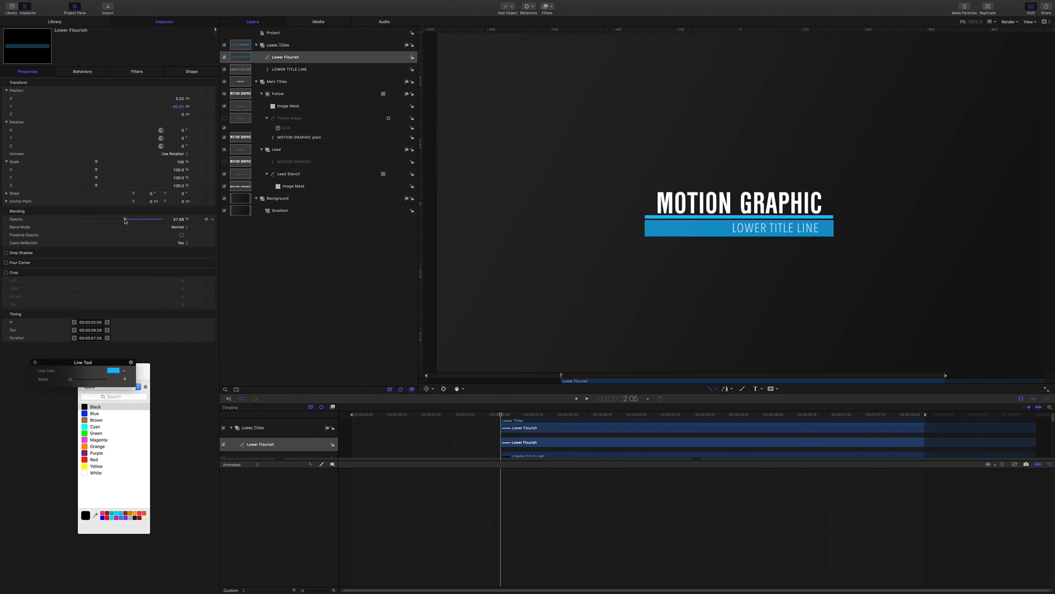
pyautogui.moveTo(125, 219); pyautogui.dragTo(181, 219)
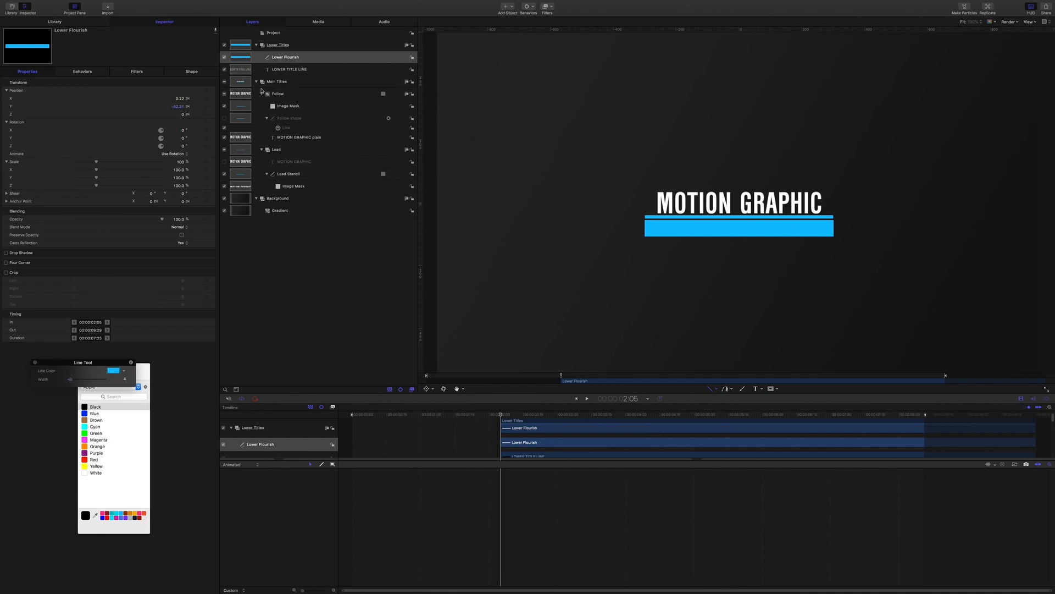
# Step: Keyframe Lower Flourish's First Point Offset at 100% at 2:05 and 0% at 3:06
pyautogui.click(193, 72)
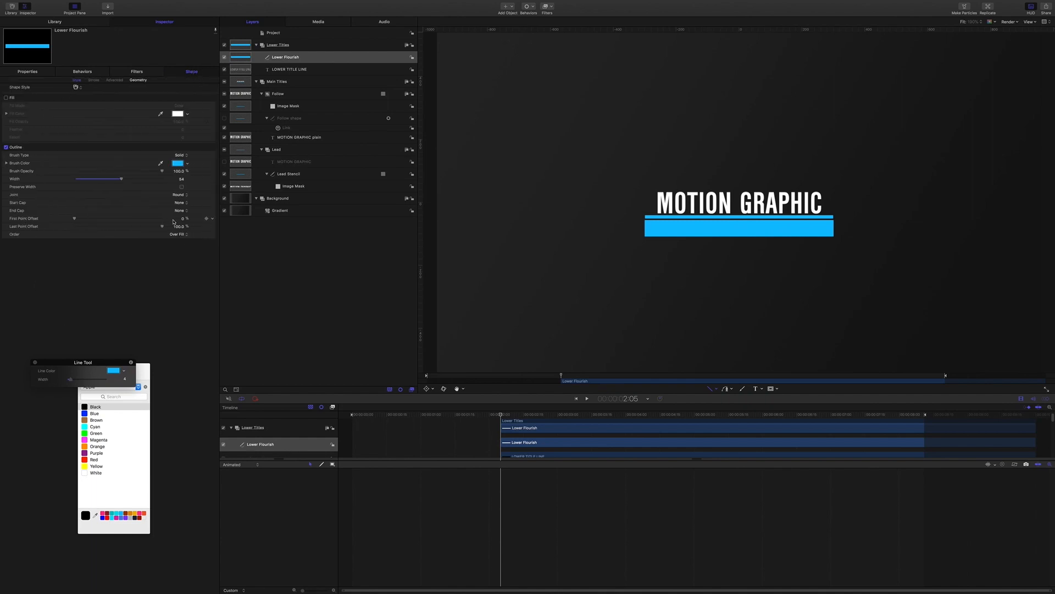
pyautogui.click(207, 218)
pyautogui.moveTo(76, 218); pyautogui.dragTo(186, 223)
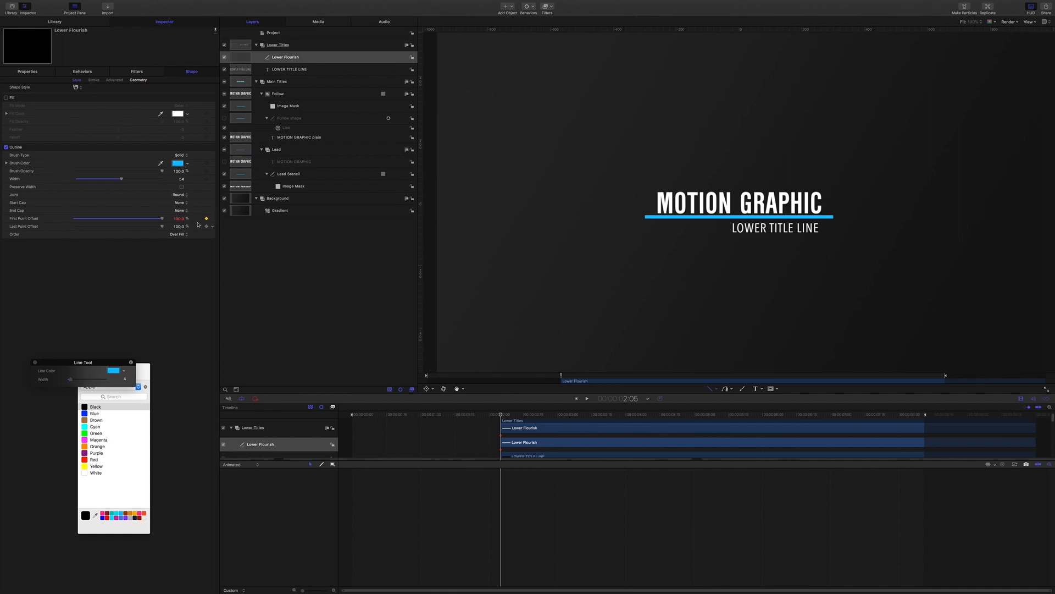
pyautogui.click(636, 399)
pyautogui.write('3:06')
pyautogui.press('Return')
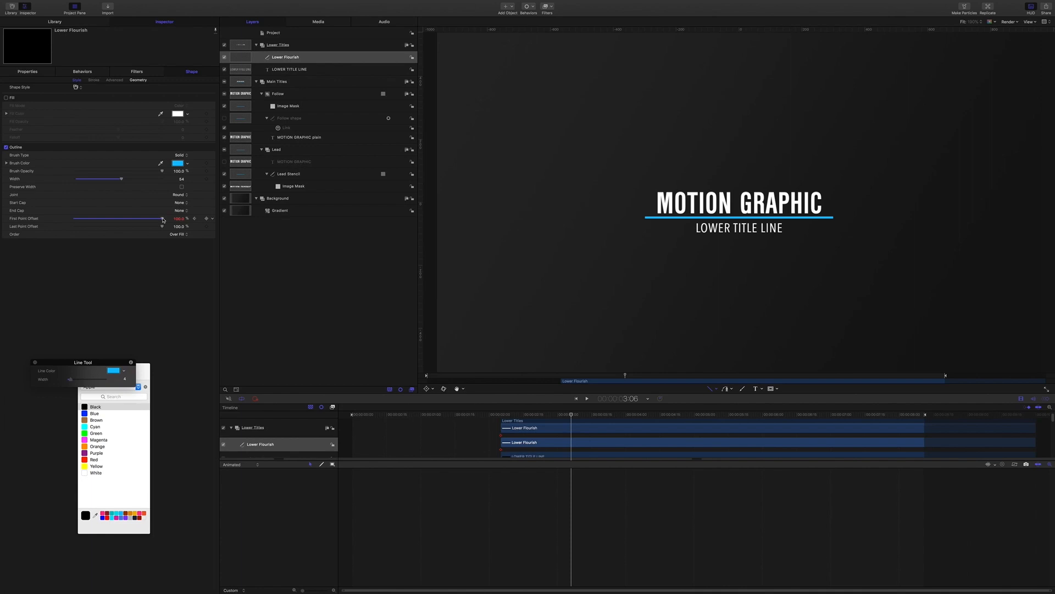
pyautogui.moveTo(163, 219); pyautogui.dragTo(5, 218)
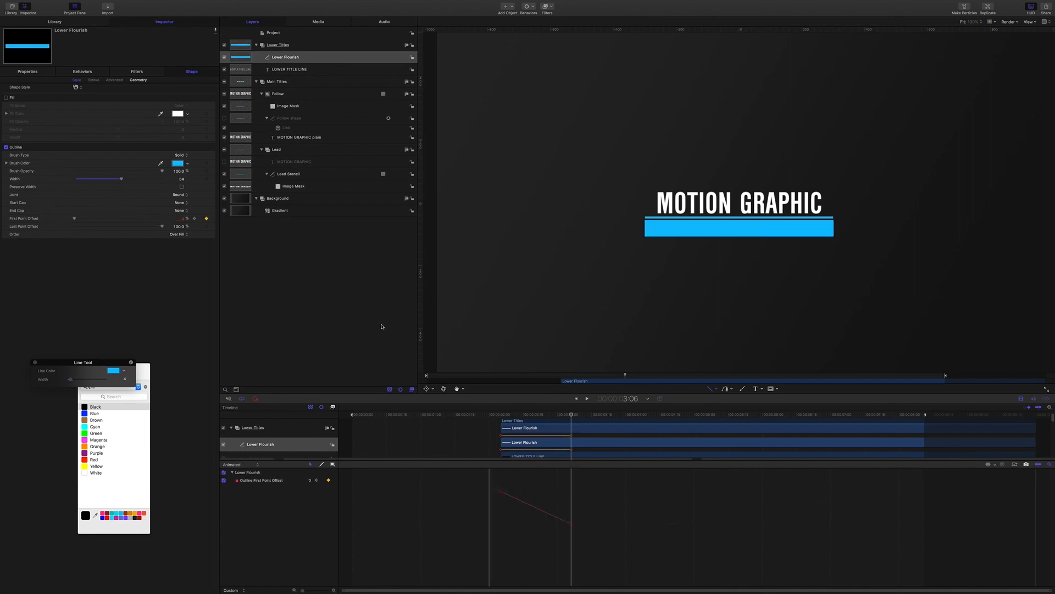
# Step: Convert both First Point Offset keyframes of Lower Flourish to Bezier interpolation
pyautogui.moveTo(495, 479); pyautogui.dragTo(586, 530)
pyautogui.rightClick(501, 492)
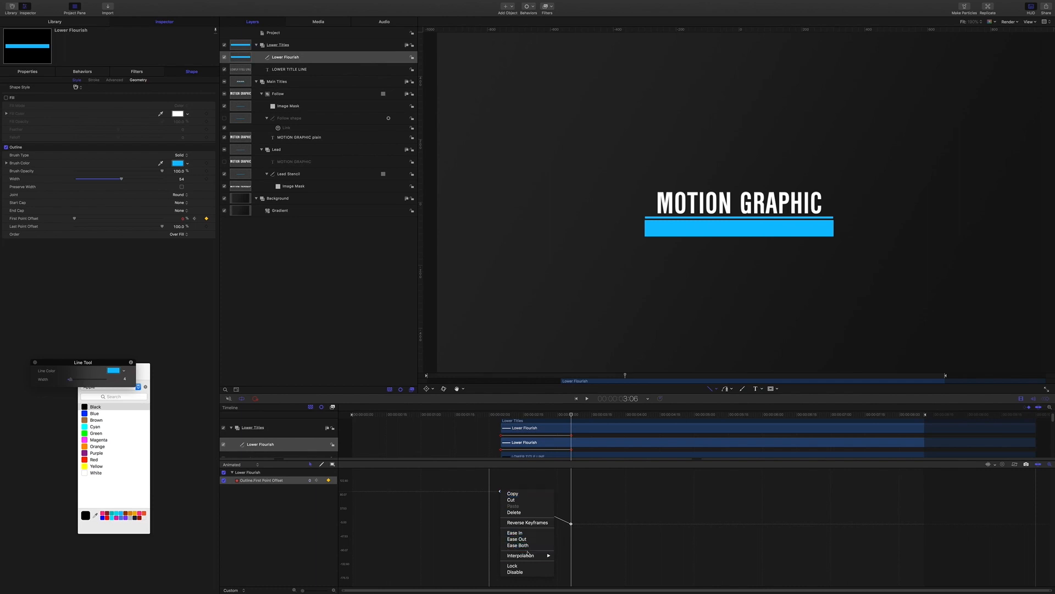
pyautogui.moveTo(541, 555)
pyautogui.click(573, 568)
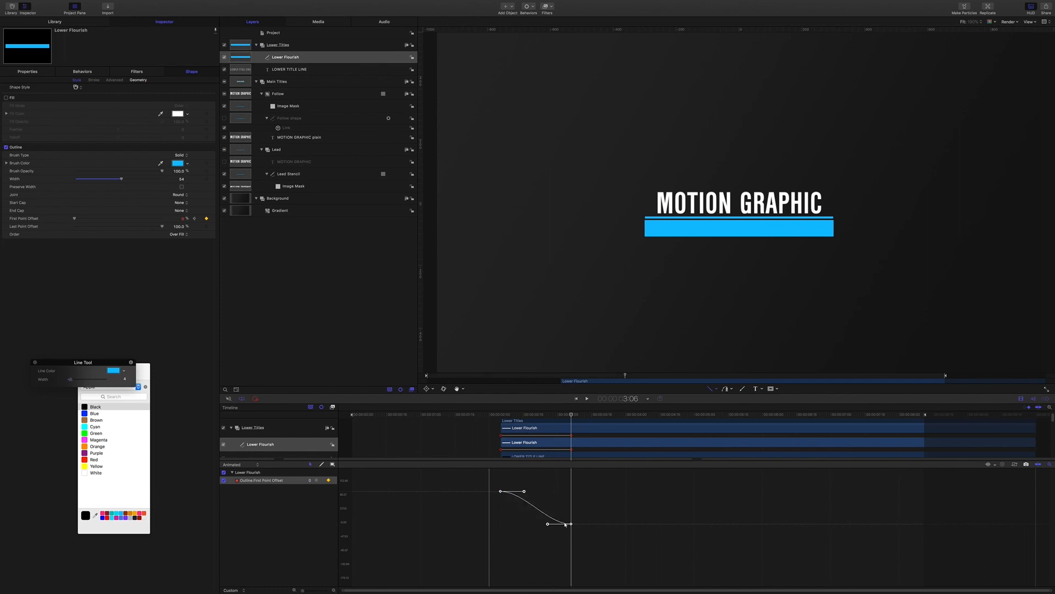
# Step: Reshape the First Point Offset curve with a short starting tangent and a long ending tangent, so it drops fast and eases out
pyautogui.rightClick(525, 492)
pyautogui.click(584, 526)
pyautogui.moveTo(587, 517); pyautogui.dragTo(542, 543)
pyautogui.rightClick(548, 524)
pyautogui.click(554, 527)
pyautogui.click(499, 490)
pyautogui.moveTo(524, 493); pyautogui.dragTo(512, 492)
pyautogui.moveTo(595, 513); pyautogui.dragTo(522, 524)
# Step: Fit the First Point Offset curve in the keyframe editor and fine-tune the ending keyframe's Bezier tangent
pyautogui.click(1017, 464)
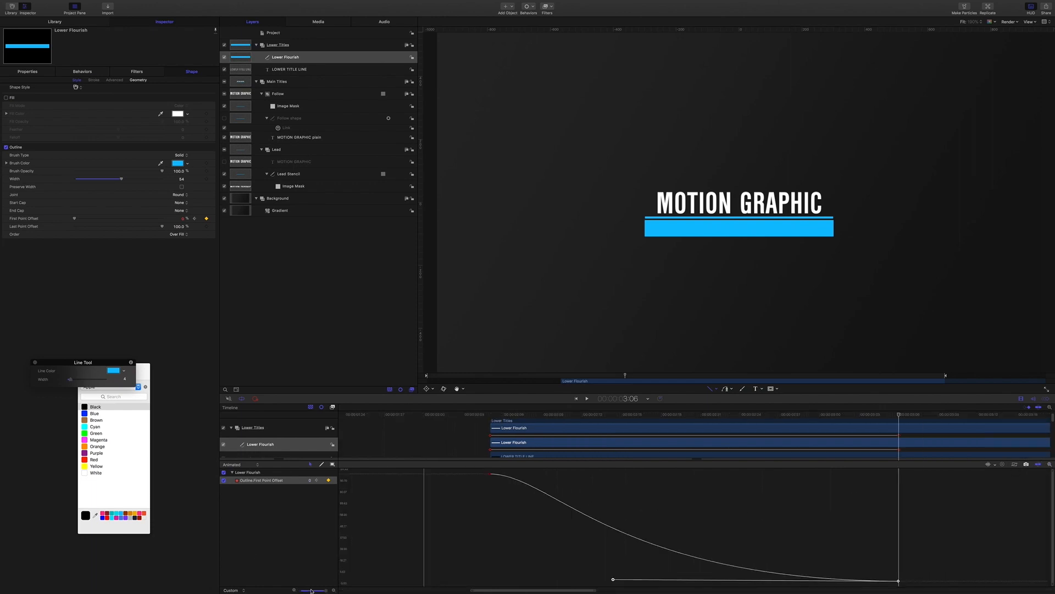
pyautogui.moveTo(324, 591); pyautogui.dragTo(292, 591)
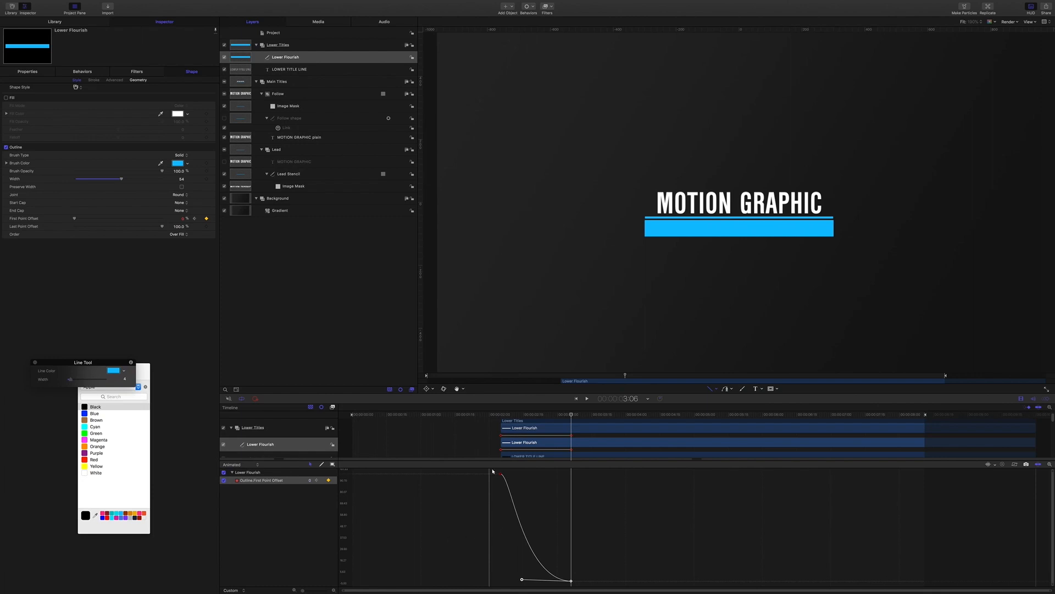
pyautogui.moveTo(492, 471); pyautogui.dragTo(512, 476)
pyautogui.moveTo(595, 571); pyautogui.dragTo(519, 580)
pyautogui.click(521, 580)
# Step: Play Lower Flourish's wipe-on from 2:01 and inspect it up to its ending keyframe at 3:06
pyautogui.click(493, 416)
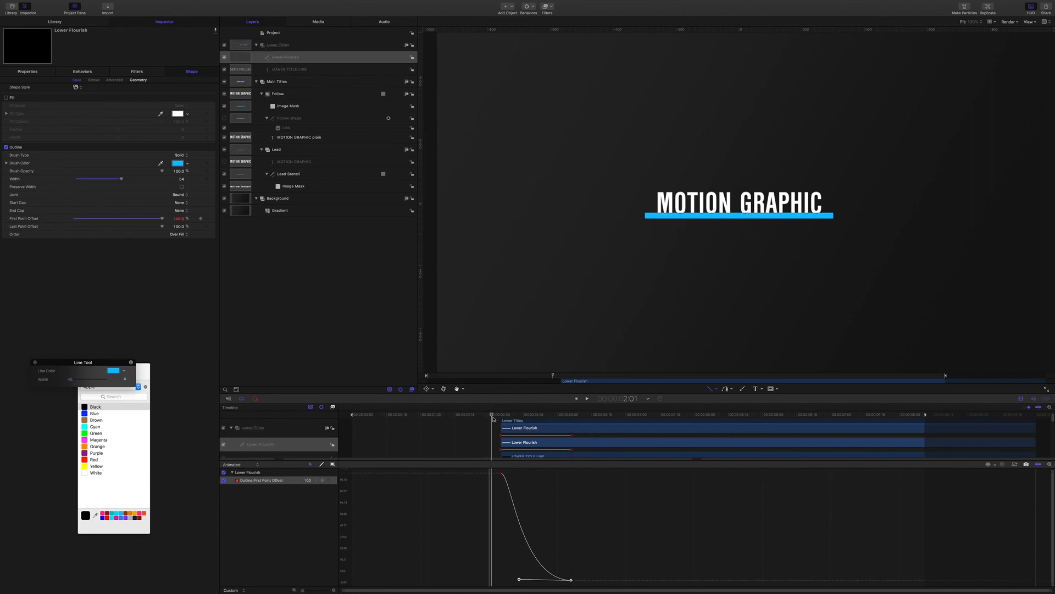
pyautogui.press('space')
pyautogui.press('space')
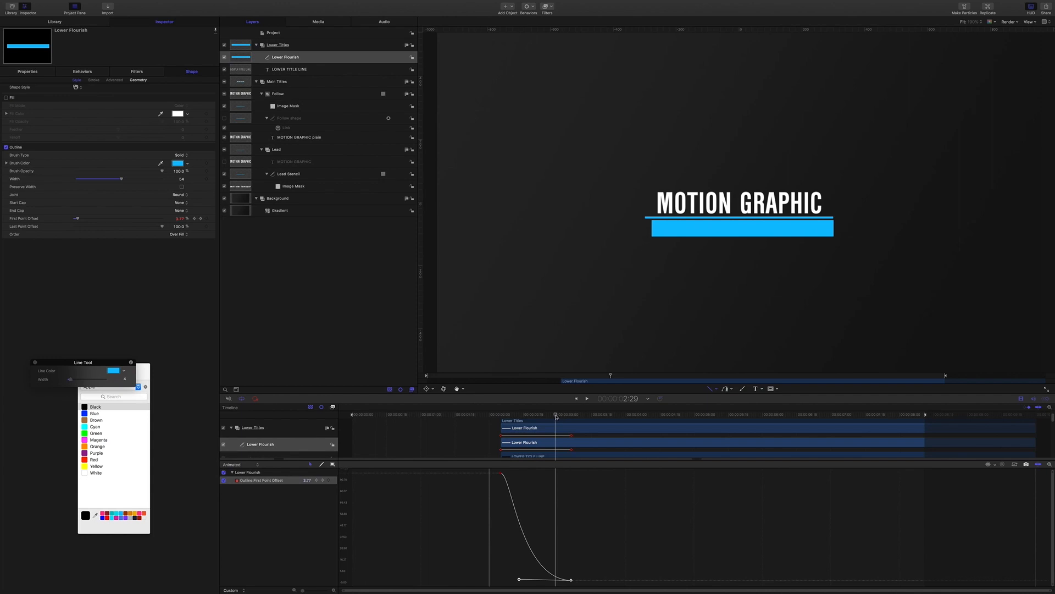
pyautogui.moveTo(556, 416)
pyautogui.mouseDown()
pyautogui.moveTo(547, 416)
pyautogui.moveTo(570, 416)
pyautogui.mouseUp()
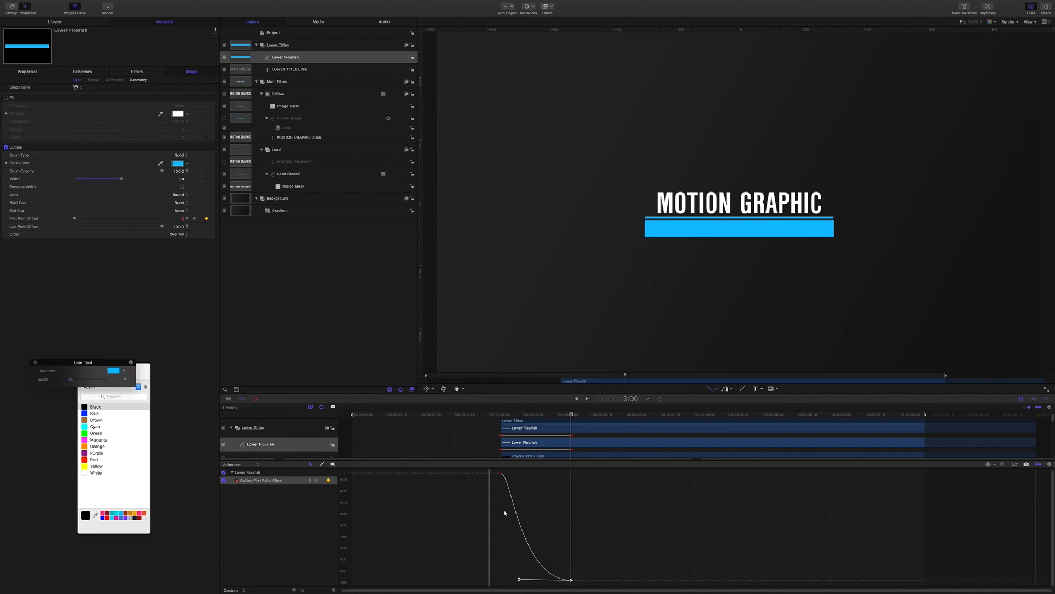
# Step: Copy both First Point Offset keyframes of Lower Flourish
pyautogui.moveTo(494, 468); pyautogui.dragTo(578, 580)
pyautogui.rightClick(572, 580)
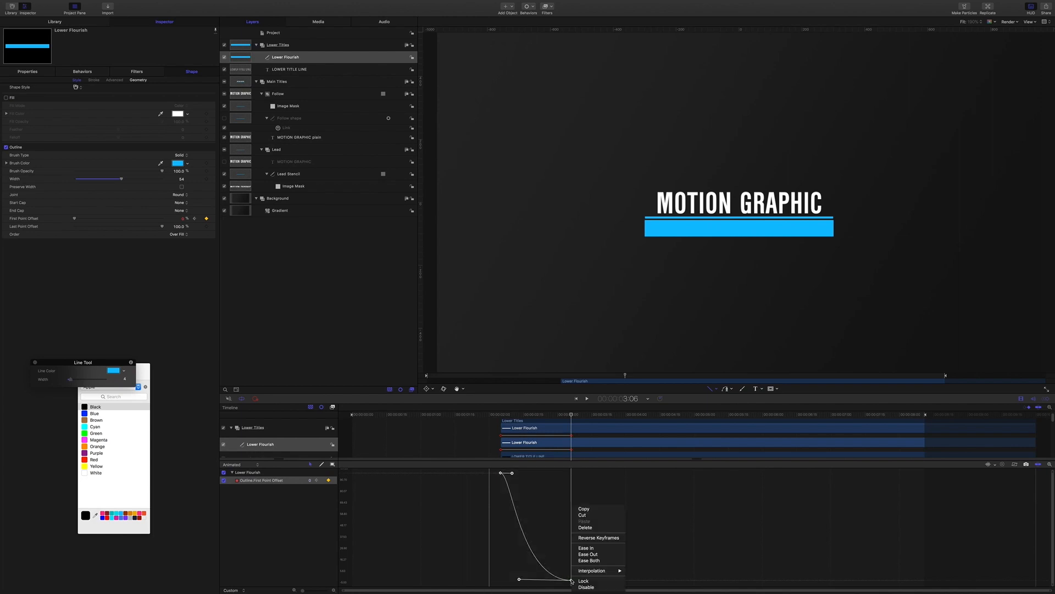
pyautogui.click(586, 510)
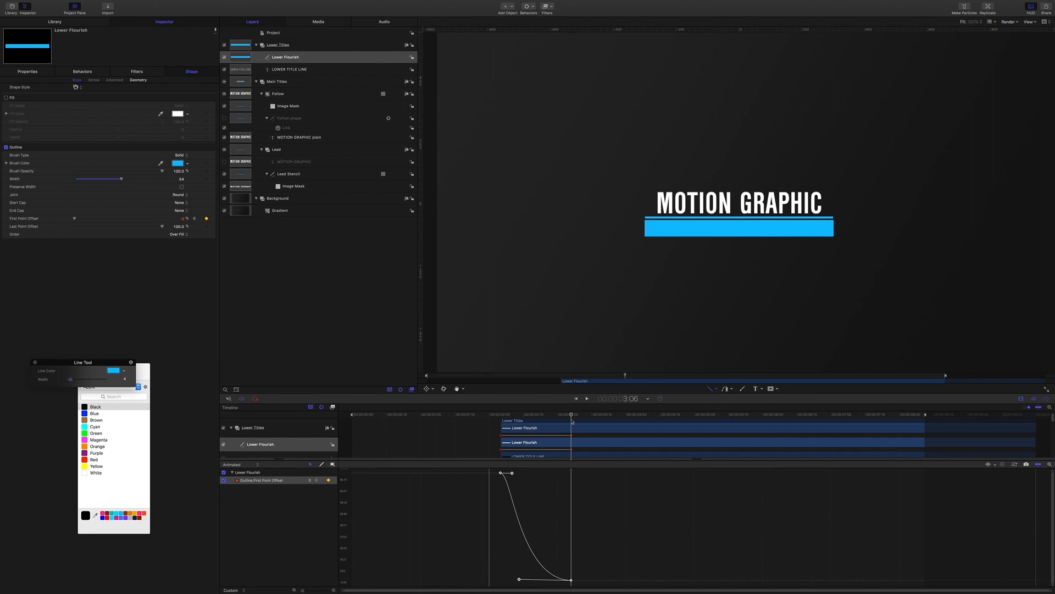
# Step: Move Lower Flourish's ending First Point Offset keyframe to 3:05
pyautogui.moveTo(572, 415); pyautogui.dragTo(570, 415)
pyautogui.click(572, 436)
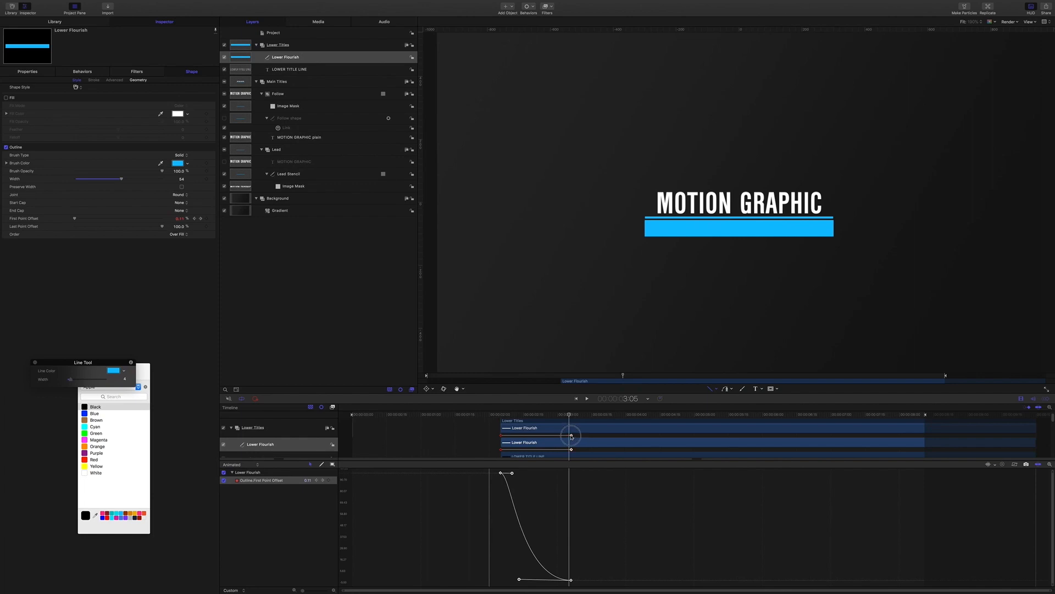
pyautogui.moveTo(572, 436); pyautogui.dragTo(570, 436)
# Step: Keyframe Lower Flourish's Last Point Offset at 2:05, paste the copied First Point Offset keyframes onto its curve and preview the wipe up to 2:14
pyautogui.moveTo(567, 415); pyautogui.dragTo(500, 413)
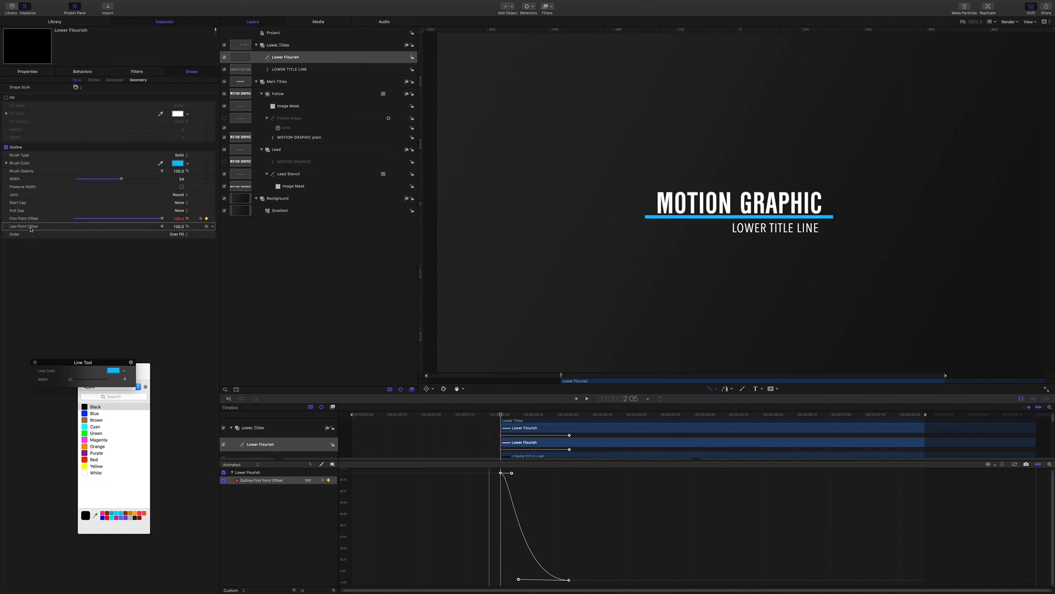
pyautogui.click(207, 226)
pyautogui.rightClick(55, 229)
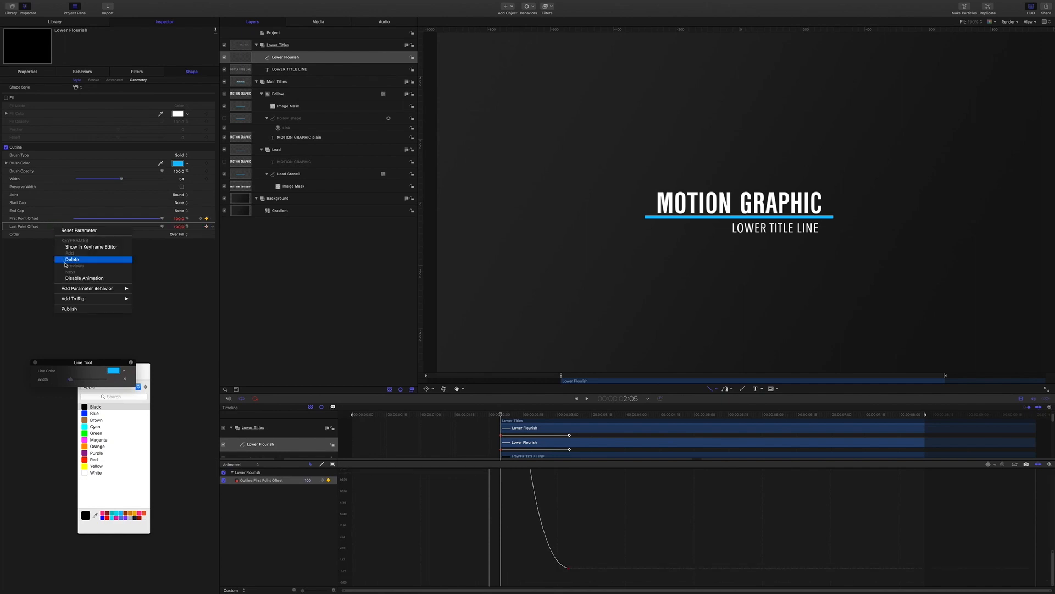
pyautogui.click(89, 248)
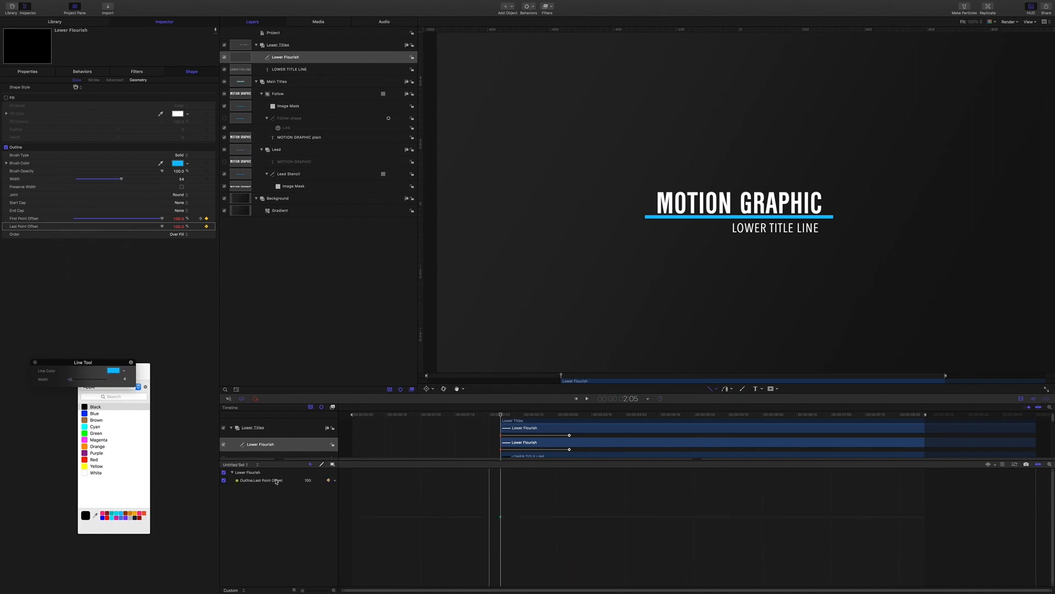
pyautogui.click(275, 481)
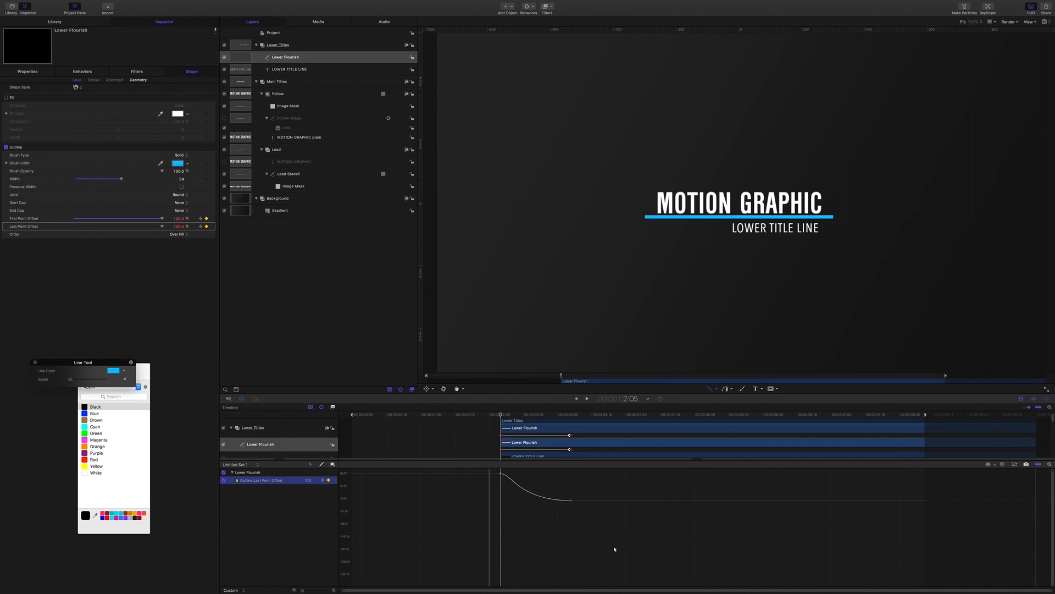
pyautogui.click(500, 415)
pyautogui.moveTo(501, 415)
pyautogui.mouseDown()
pyautogui.moveTo(563, 424)
pyautogui.moveTo(502, 423)
pyautogui.moveTo(520, 424)
pyautogui.mouseUp()
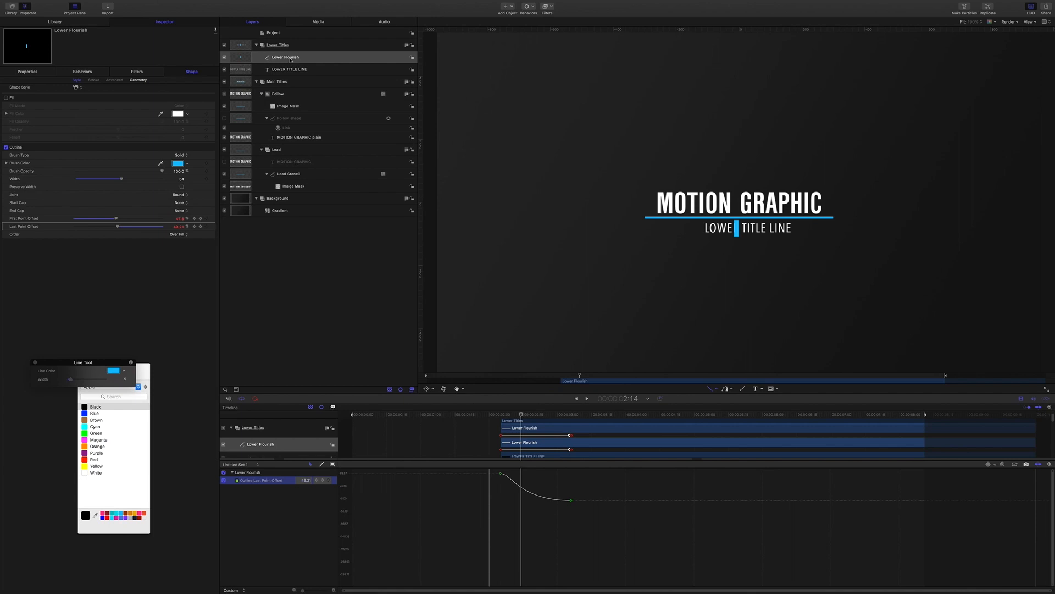
# Step: Duplicate the Lower Flourish layer and rename the copy Mask
pyautogui.press('super+d')
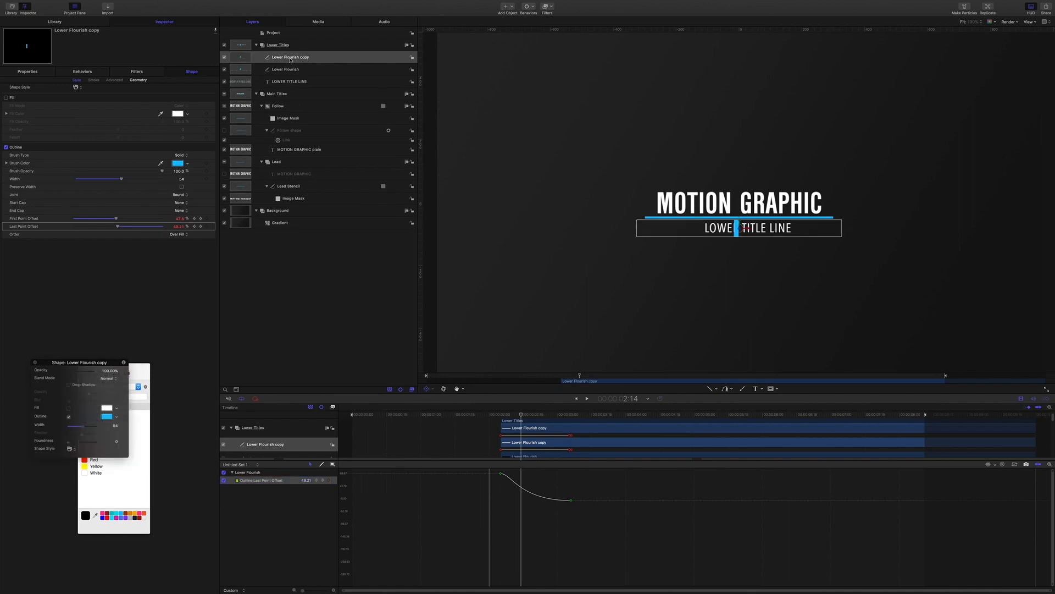
pyautogui.doubleClick(298, 58)
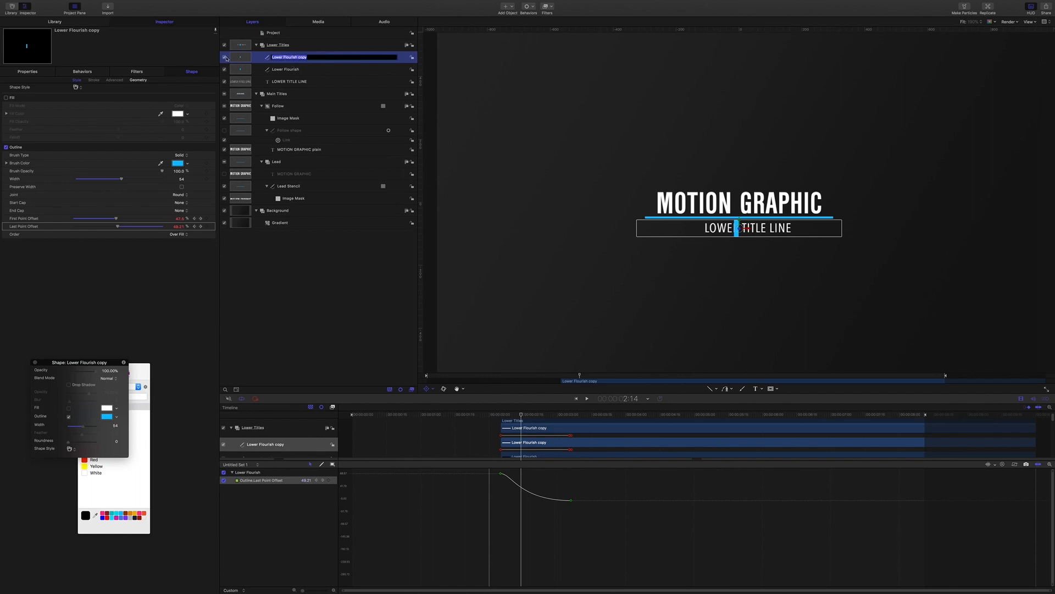
pyautogui.write('Mask')
pyautogui.press('Return')
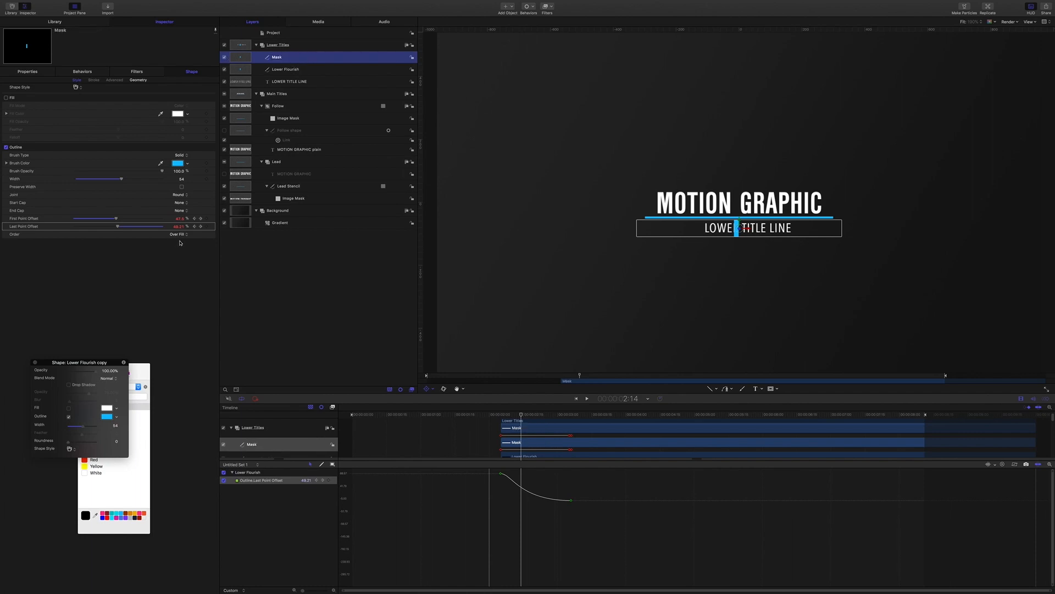
# Step: Reset the Mask shape's First Point Offset and change its outline colour to Green
pyautogui.click(214, 220)
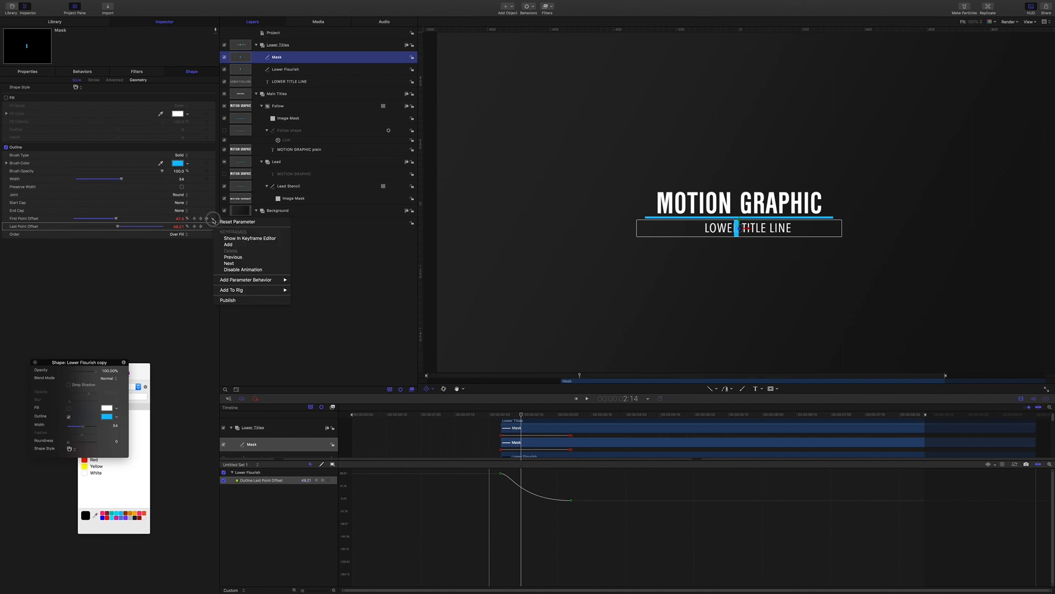
pyautogui.click(219, 222)
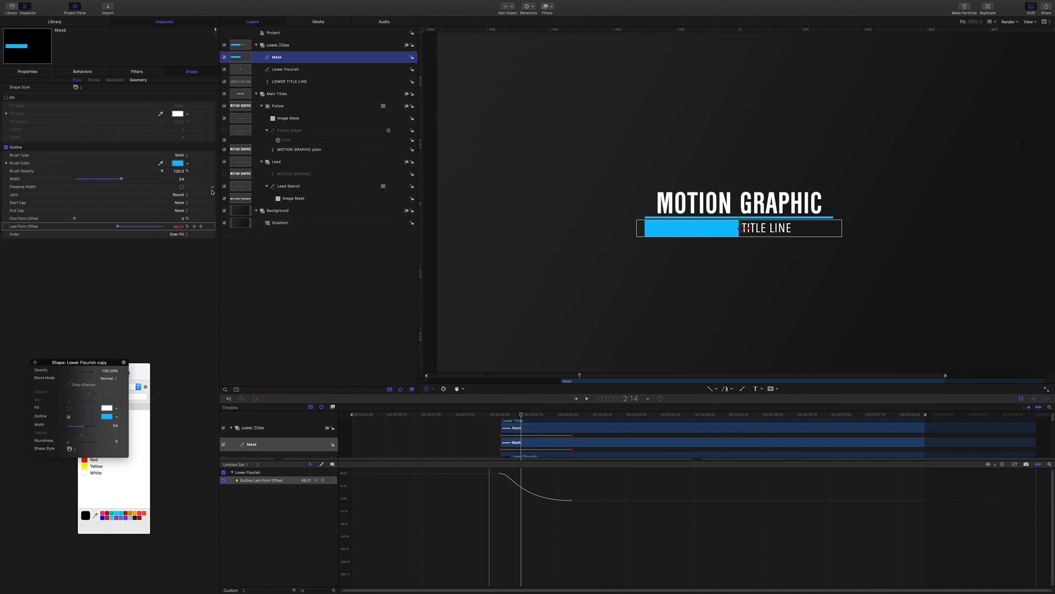
pyautogui.hotkey('shift', 's')
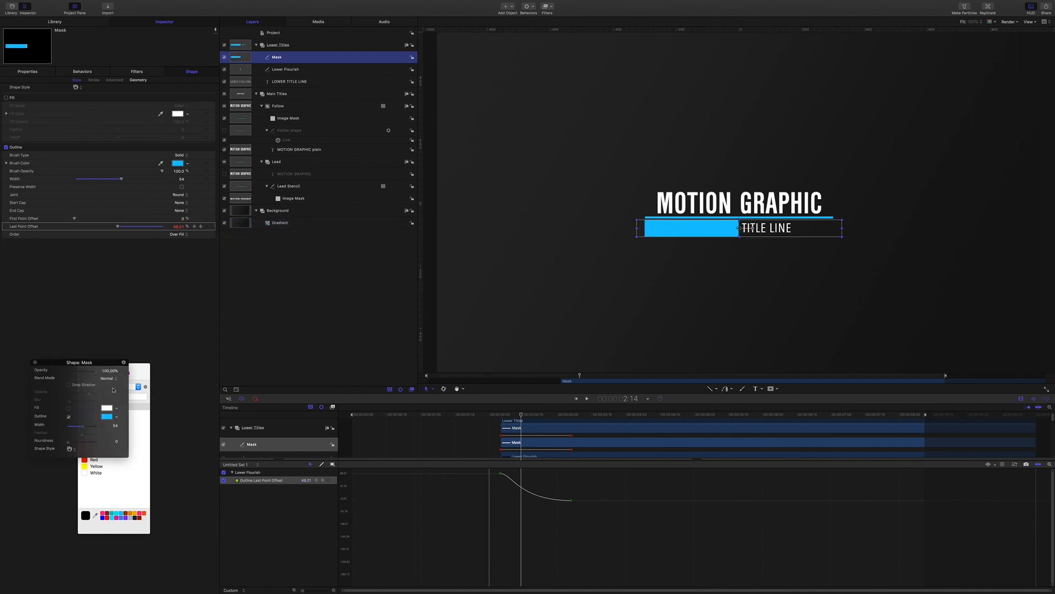
pyautogui.click(111, 417)
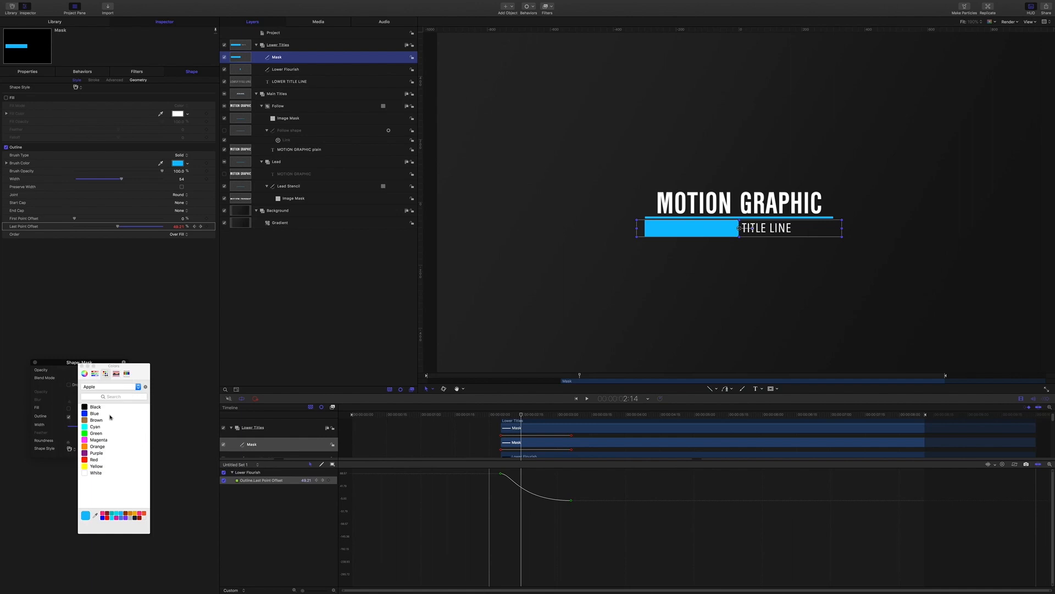
pyautogui.click(86, 434)
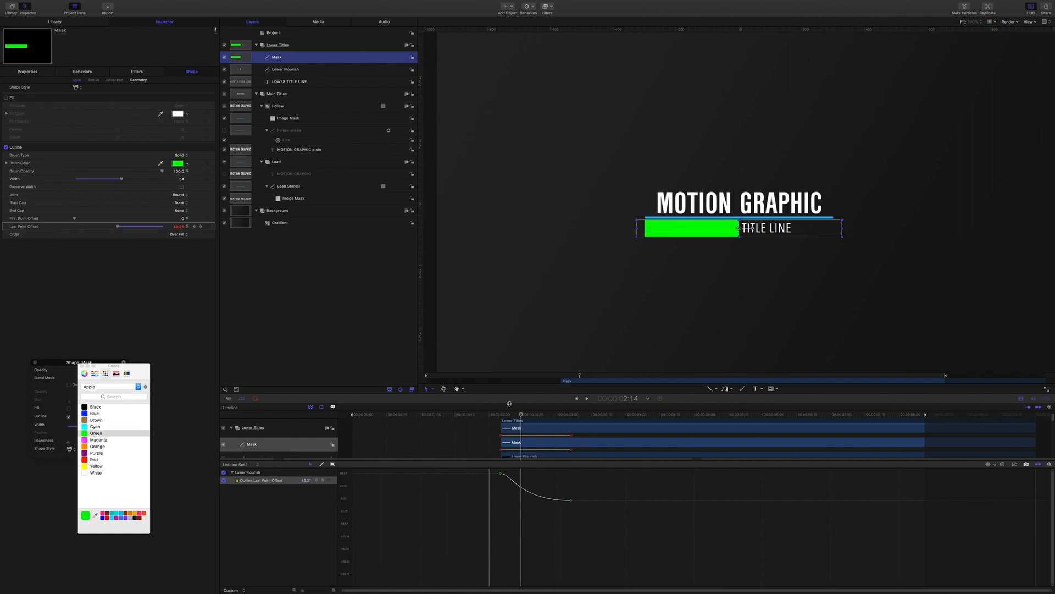
# Step: Add an image mask to LOWER TITLE LINE with the Mask shape as its source and Subtract as the mask blend mode
pyautogui.moveTo(521, 416)
pyautogui.mouseDown()
pyautogui.moveTo(540, 417)
pyautogui.moveTo(495, 416)
pyautogui.moveTo(514, 415)
pyautogui.mouseUp()
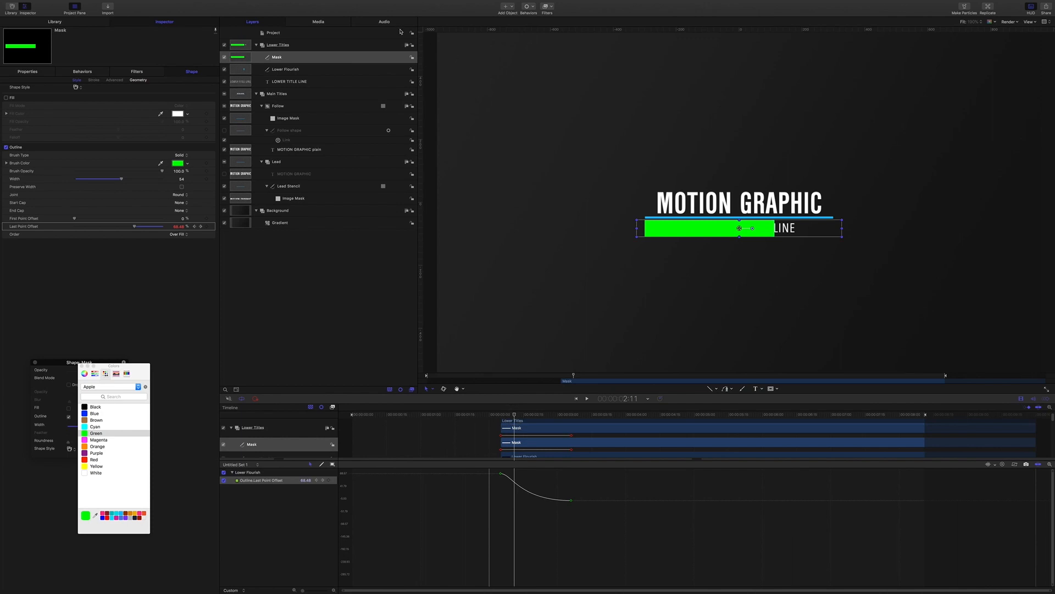
pyautogui.click(289, 83)
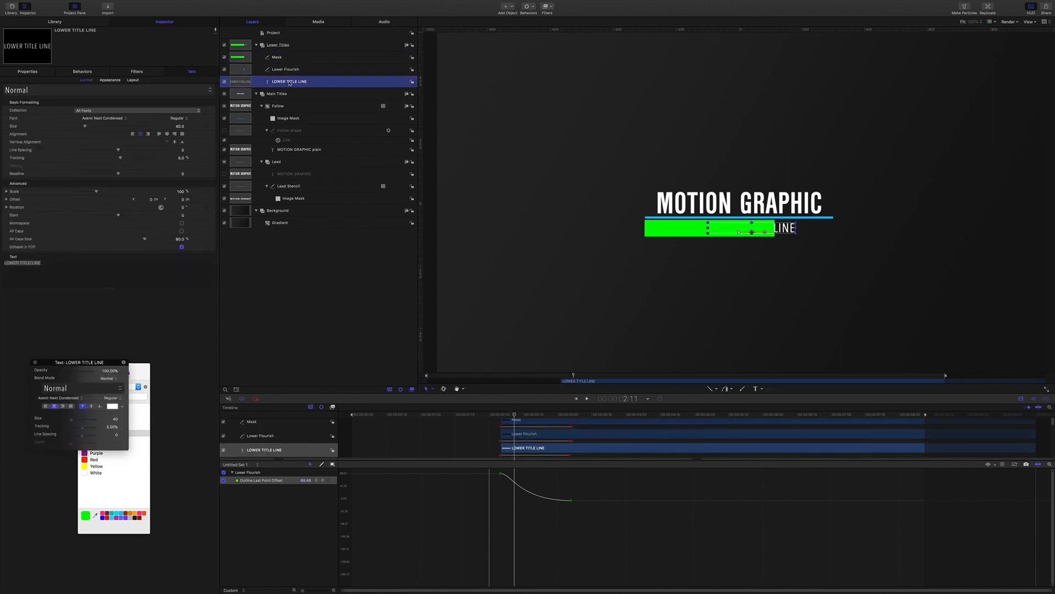
pyautogui.rightClick(289, 83)
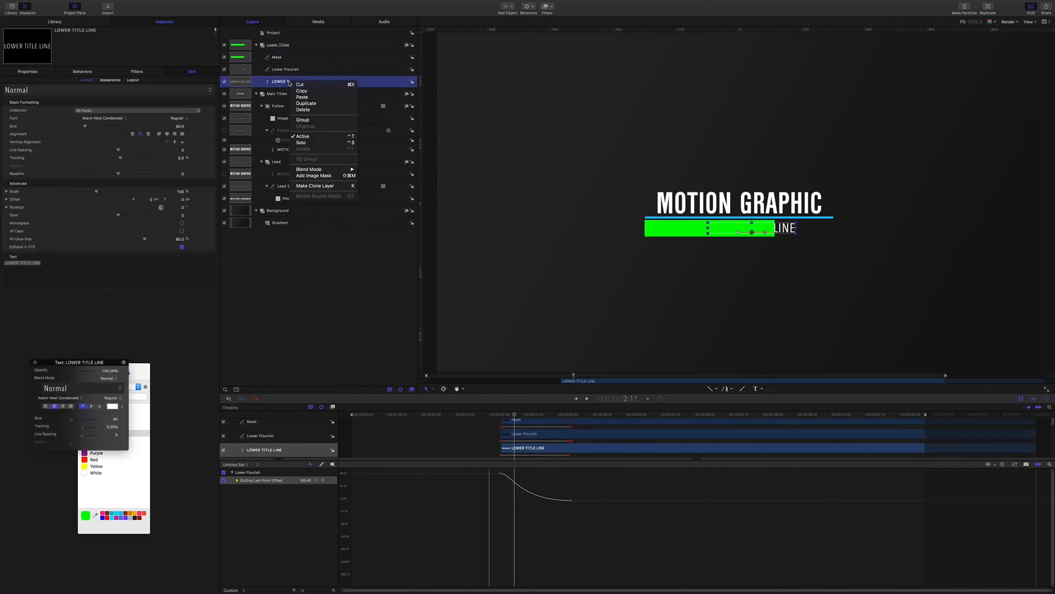
pyautogui.click(319, 176)
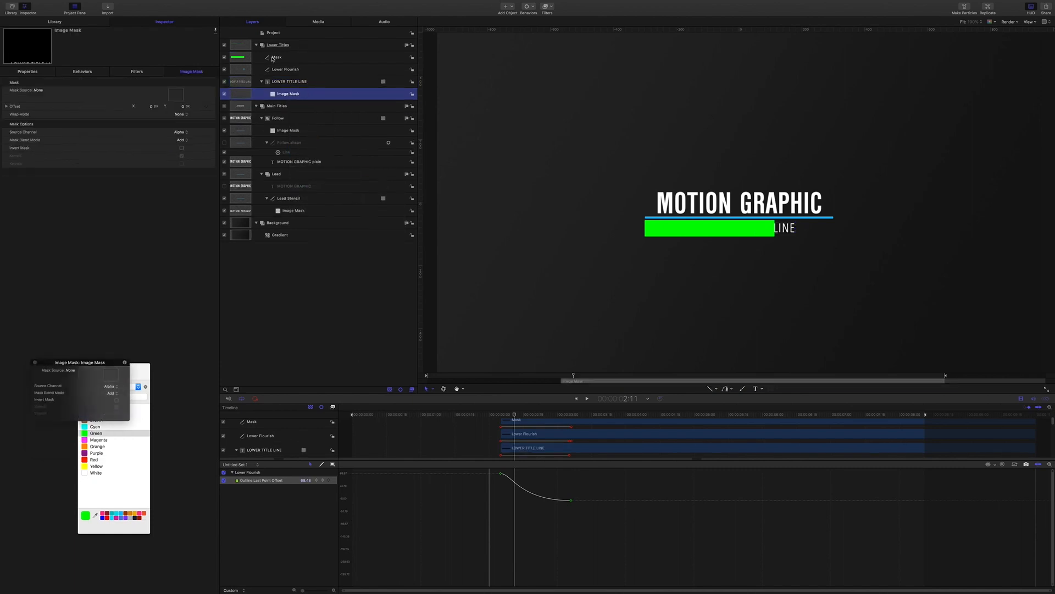
pyautogui.moveTo(243, 64); pyautogui.dragTo(176, 95)
pyautogui.click(188, 141)
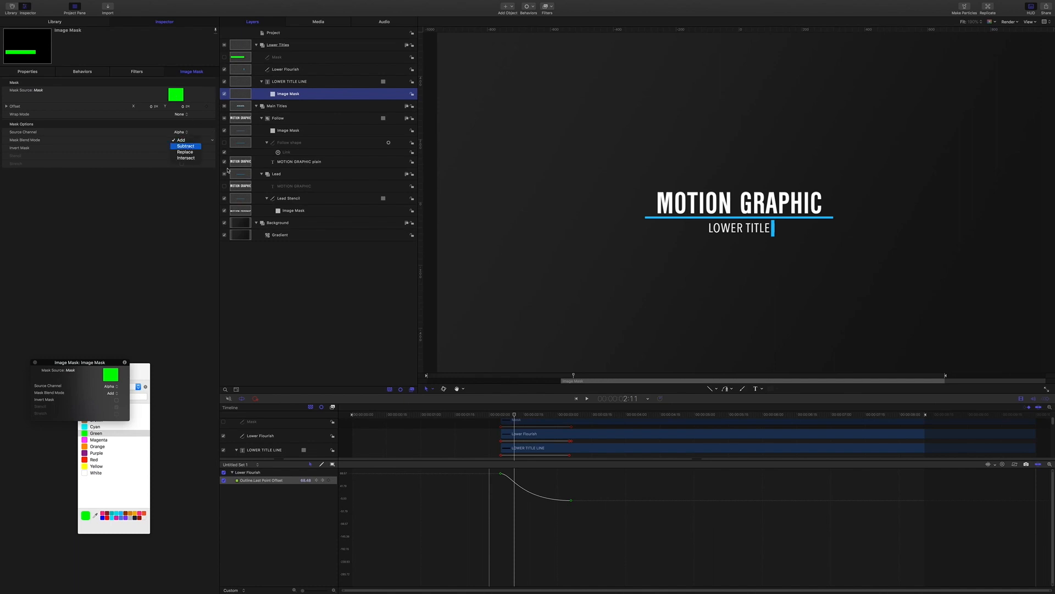
pyautogui.click(188, 147)
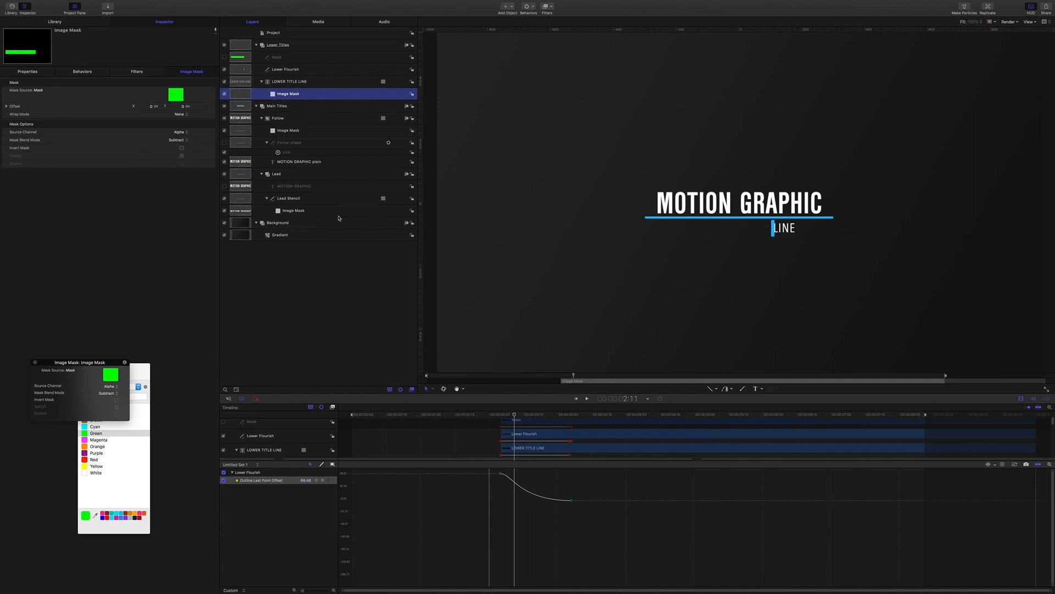
# Step: Play the whole title animation from the beginning to check the lower title's reveal
pyautogui.click(515, 416)
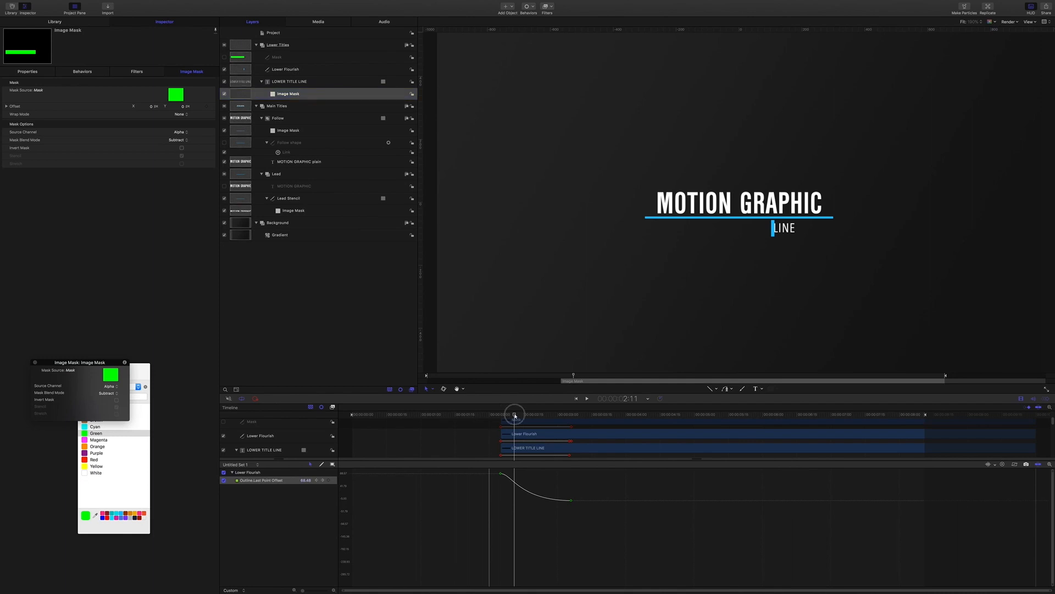
pyautogui.moveTo(515, 416); pyautogui.dragTo(346, 416)
pyautogui.click(322, 311)
pyautogui.press('space')
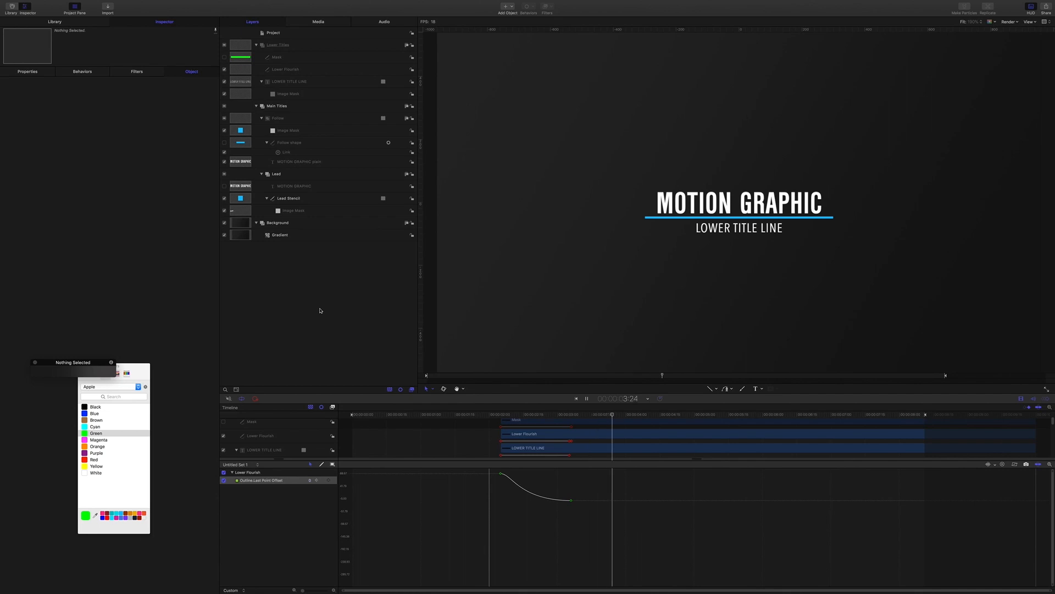
pyautogui.press('space')
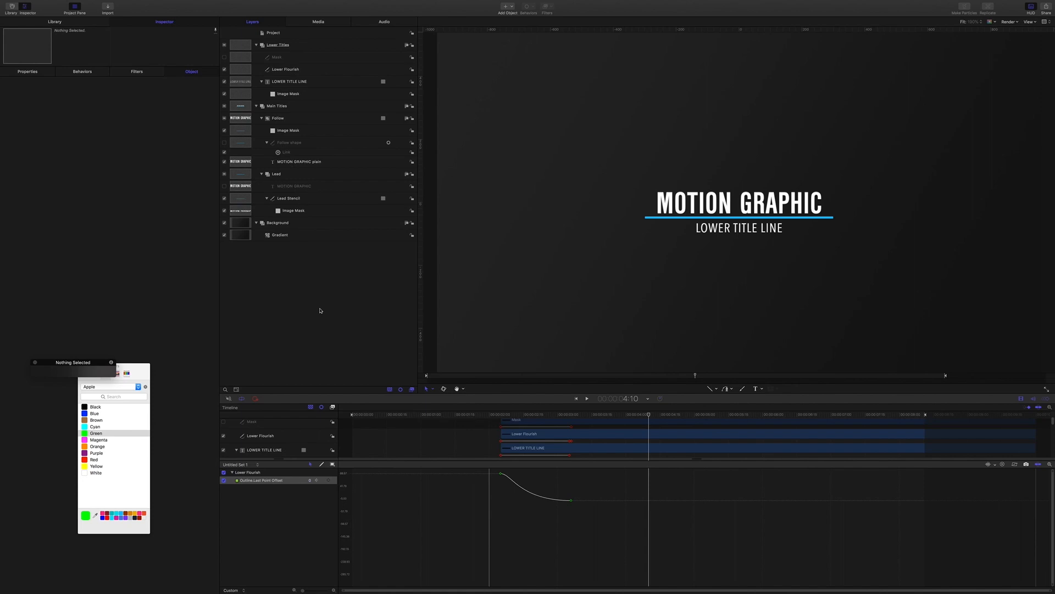
# Step: Go to 4:05 in the timeline and collapse the Lower Titles and Main Titles groups
pyautogui.click(627, 398)
pyautogui.write('405')
pyautogui.press('Return')
pyautogui.click(257, 45)
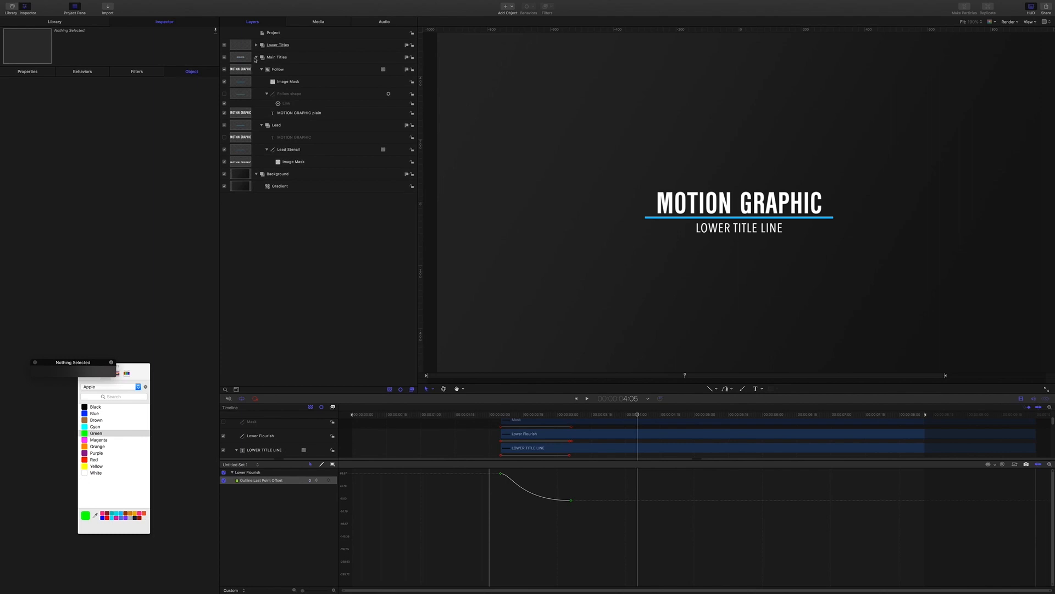
pyautogui.click(257, 57)
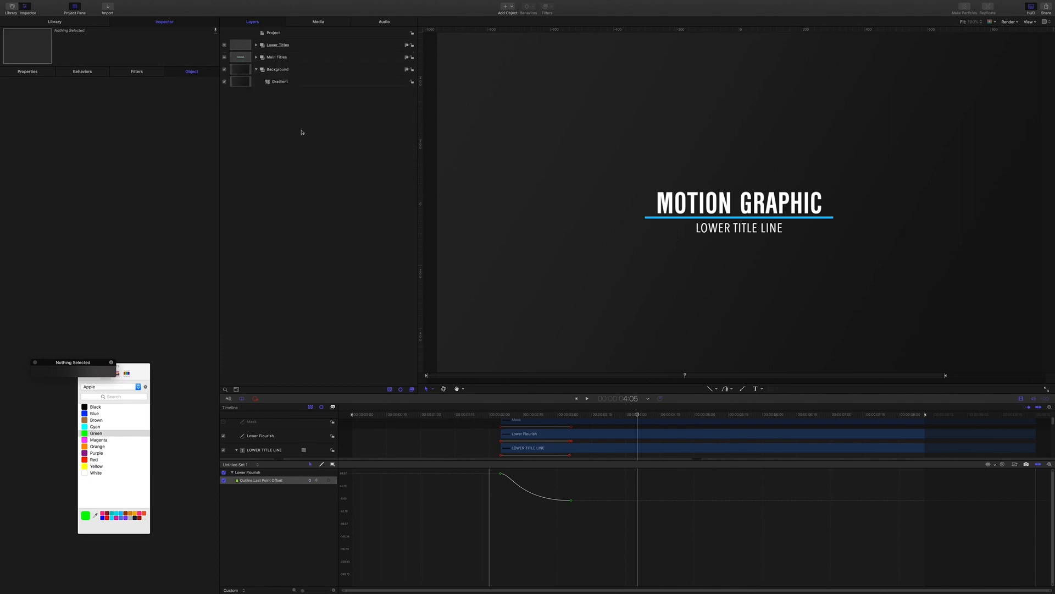
# Step: Create a new group named Animate in
pyautogui.press('super+shift+n')
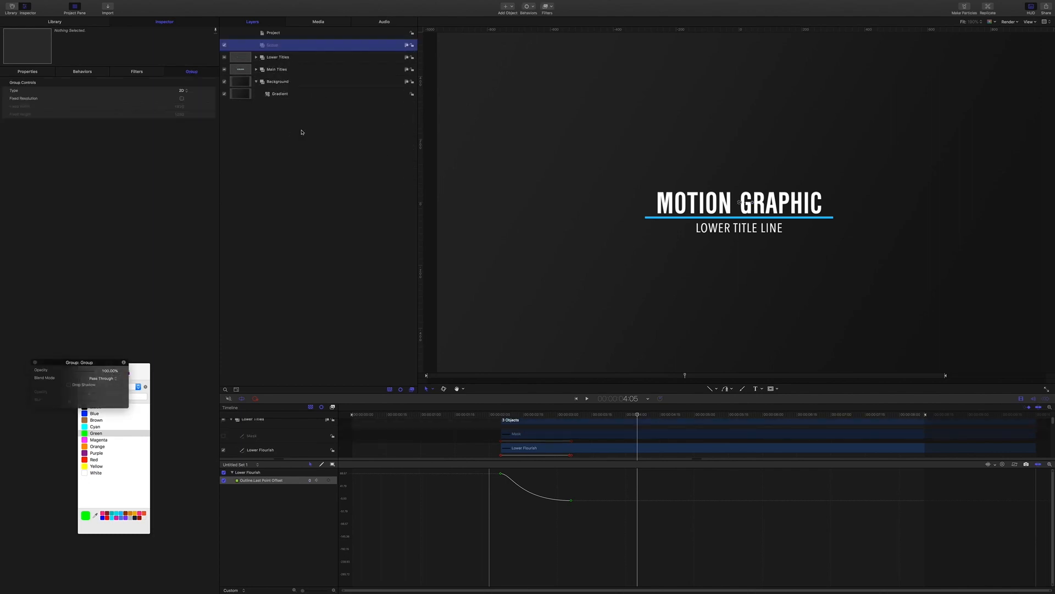
pyautogui.write('A')
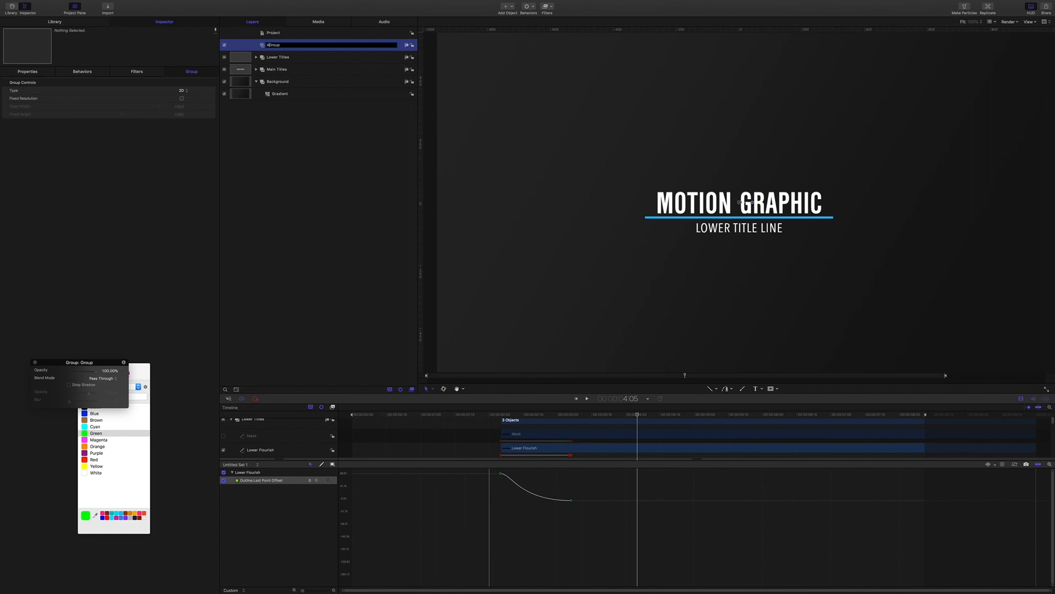
pyautogui.write('nimate in')
pyautogui.press('Return')
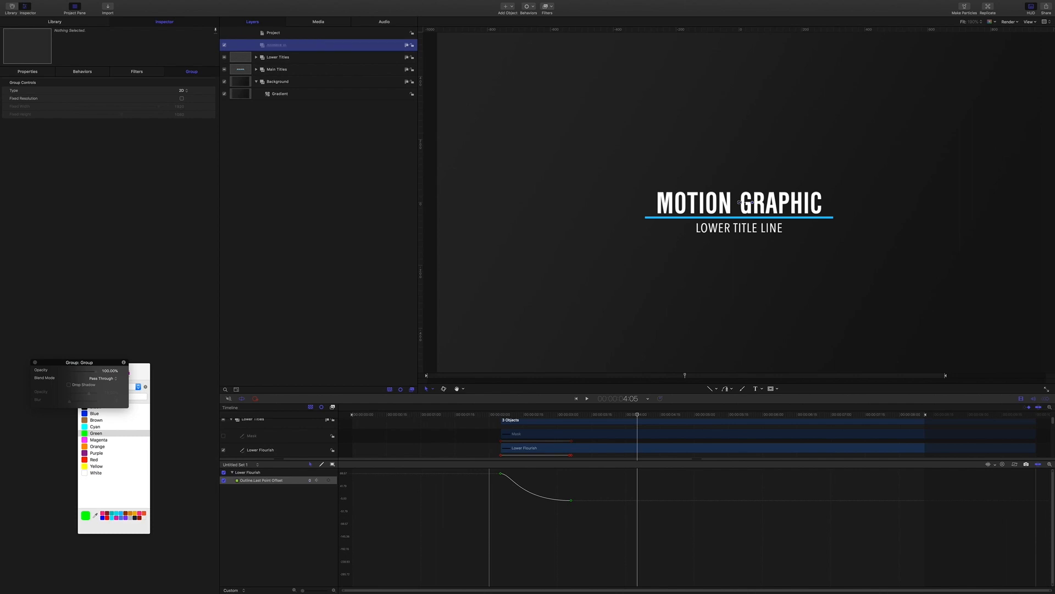
# Step: Trim the Lower Titles and Main Titles groups to end at 4:05 and put both inside the Animate in group
pyautogui.click(274, 60)
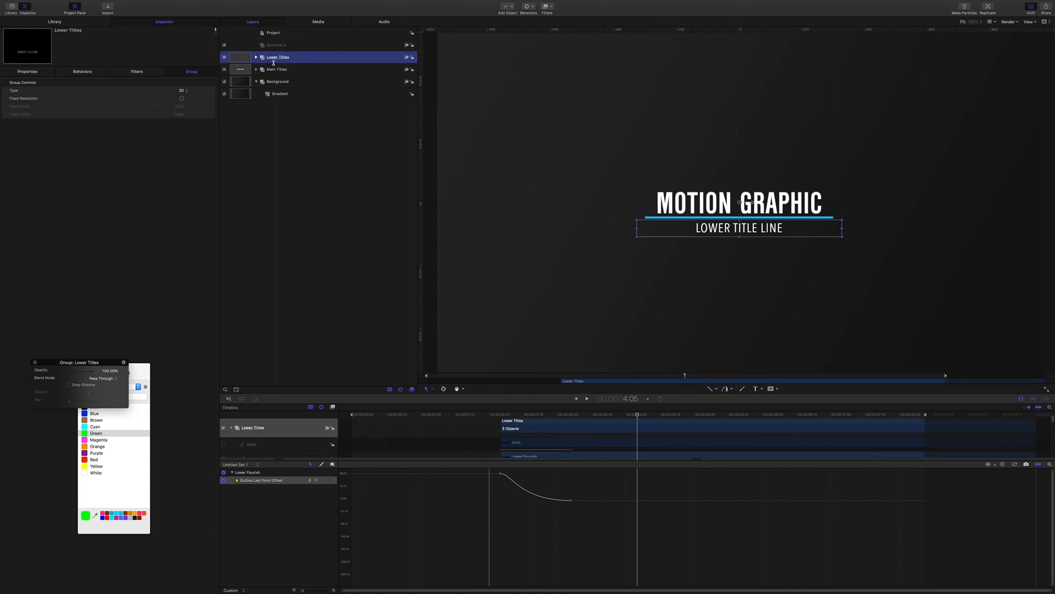
pyautogui.keyDown('shift'); pyautogui.click(275, 69); pyautogui.keyUp('shift')
pyautogui.moveTo(275, 69); pyautogui.dragTo(280, 49)
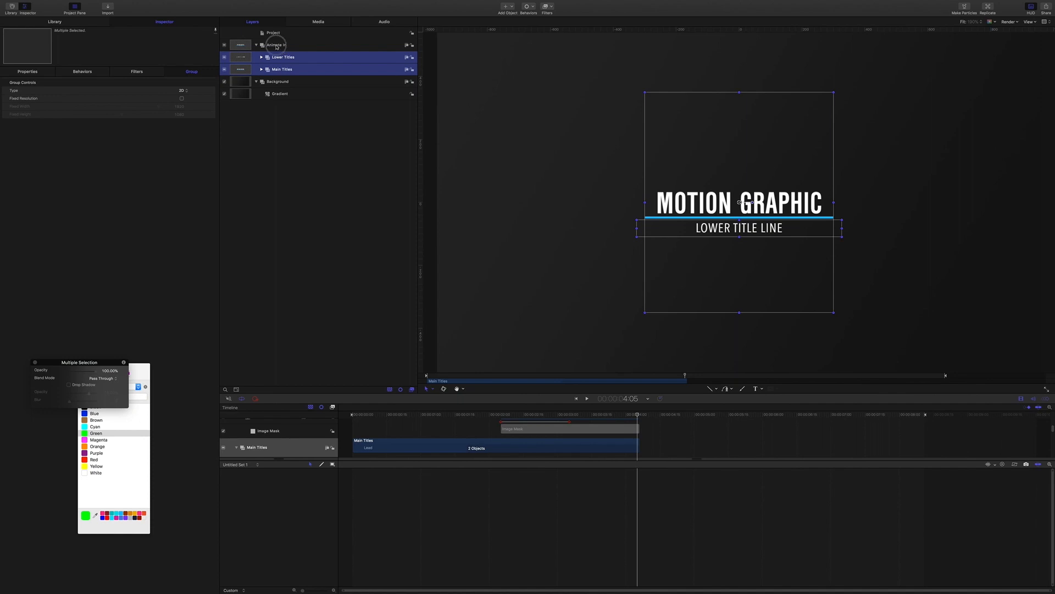
# Step: Make a clone layer of the Animate in group and shift it in time so it starts at 4:05
pyautogui.click(276, 45)
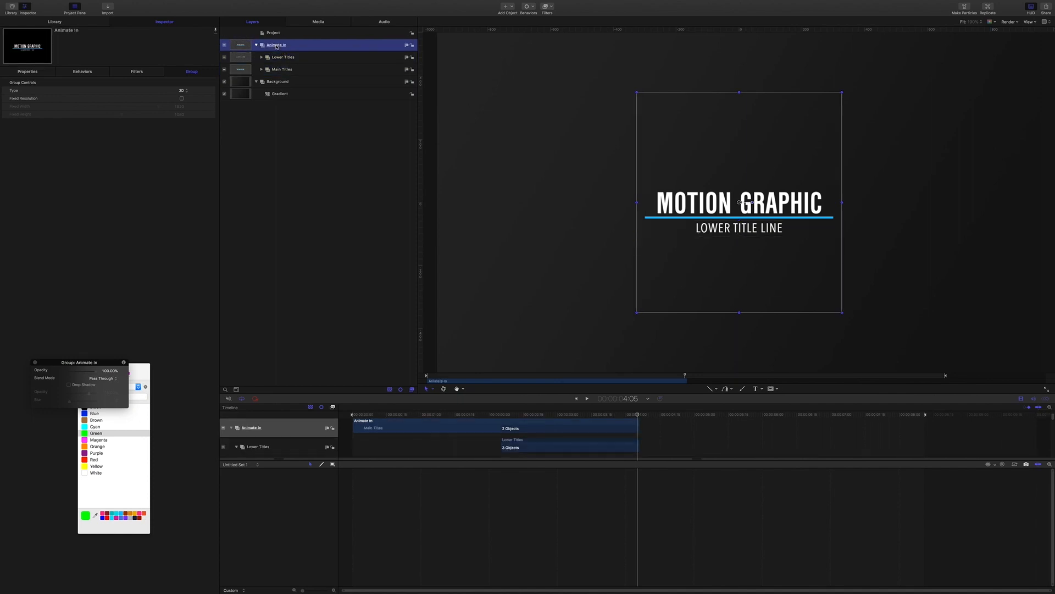
pyautogui.rightClick(276, 48)
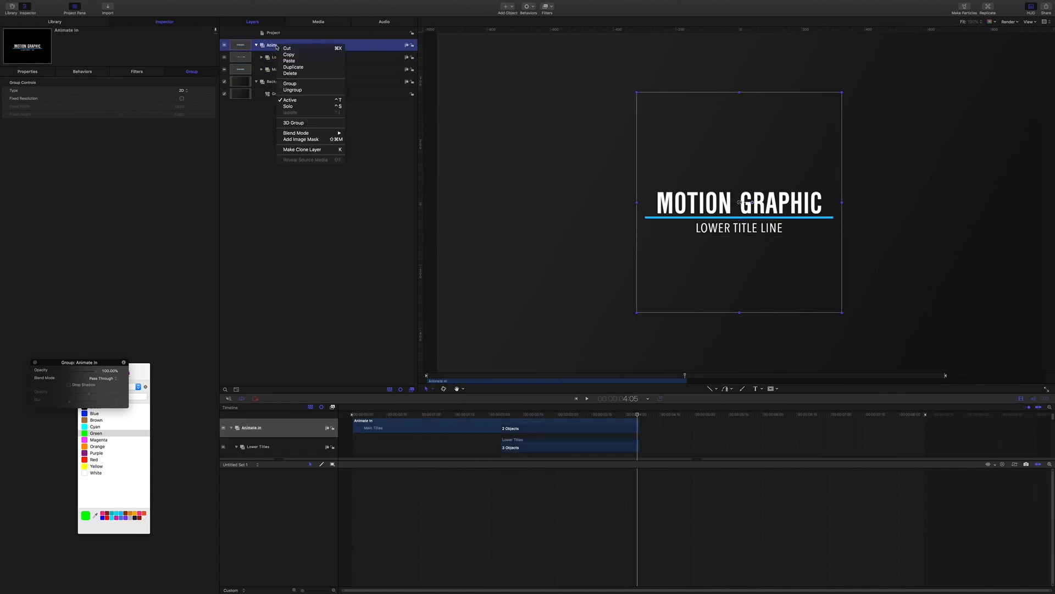
pyautogui.click(308, 150)
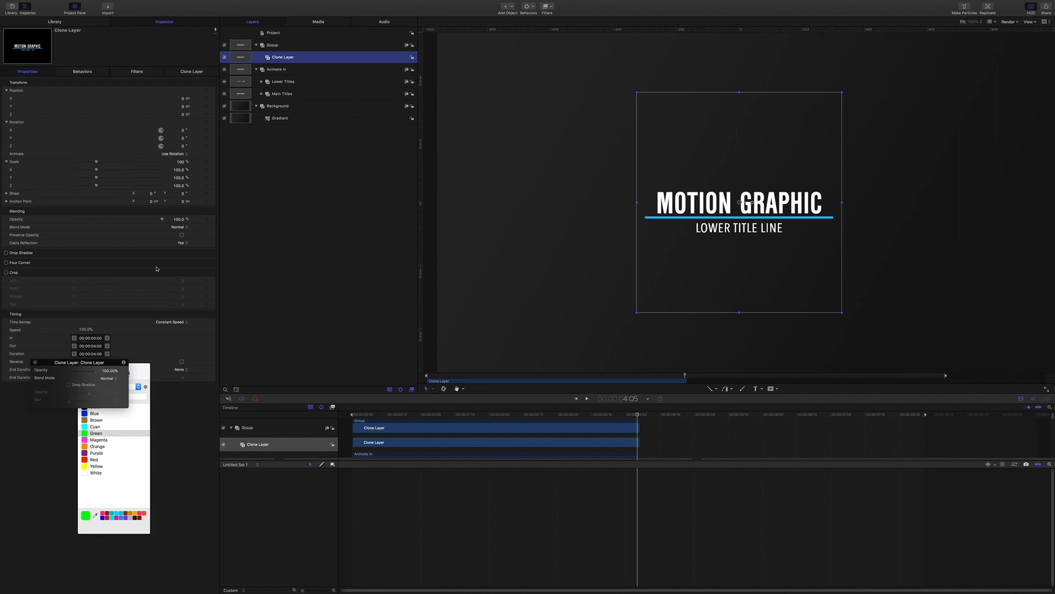
pyautogui.hotkey('shift', '[')
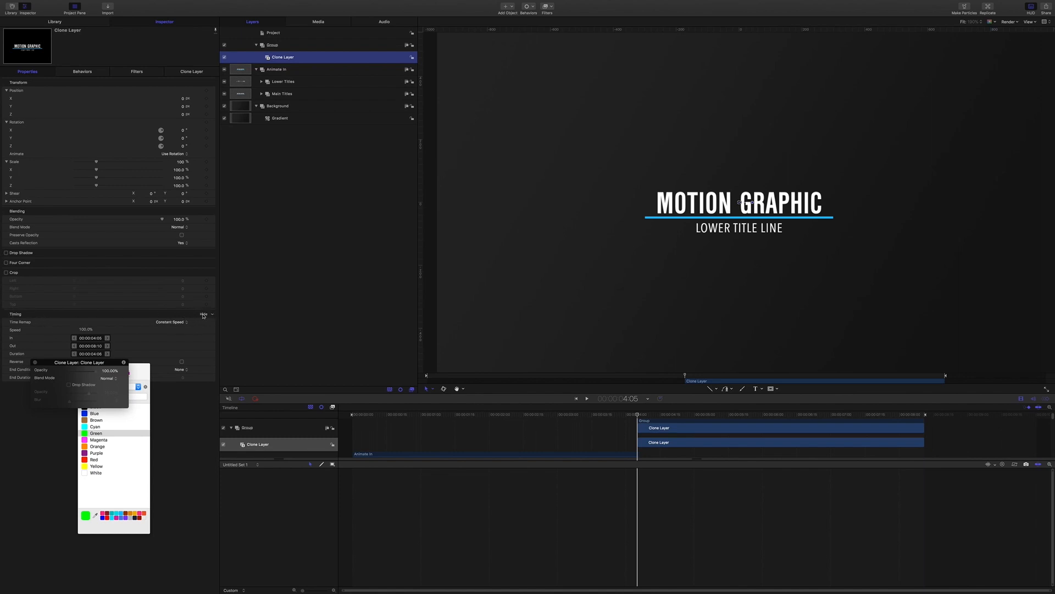
pyautogui.click(203, 314)
pyautogui.click(203, 315)
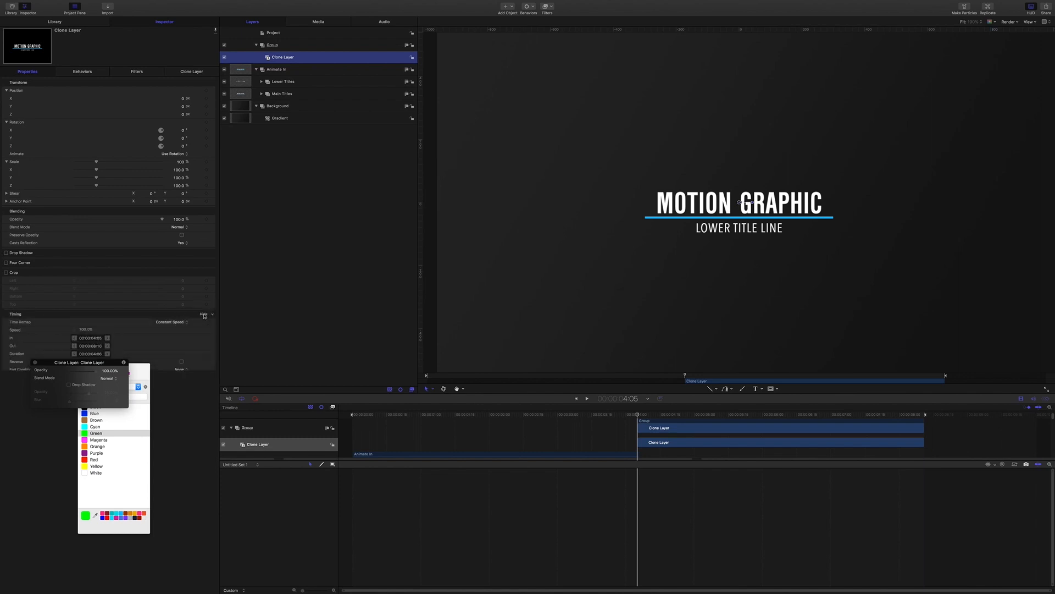
pyautogui.click(203, 314)
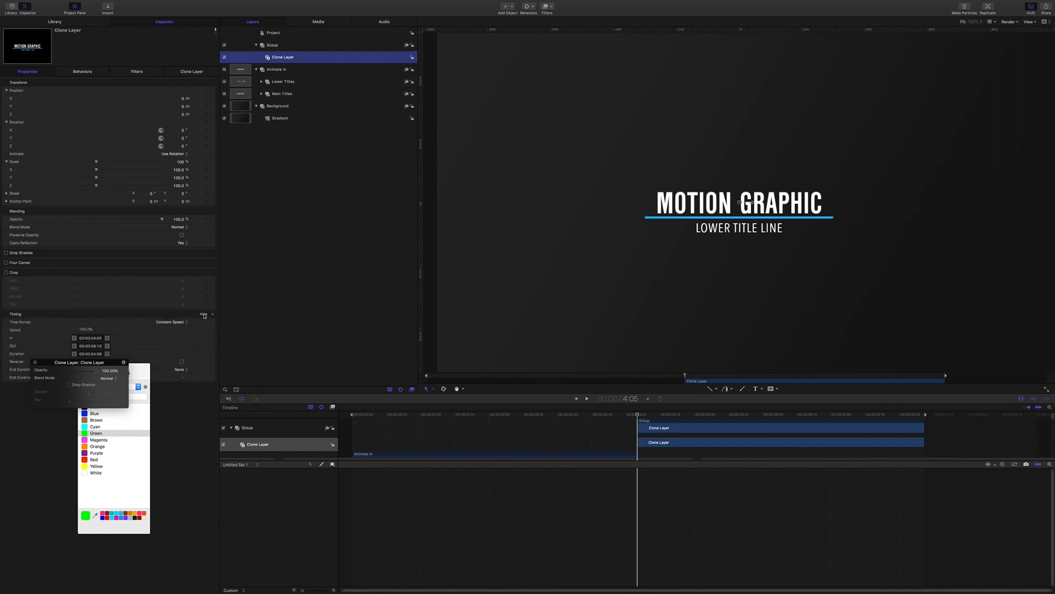
# Step: Turn on Reverse in the clone layer's timing and move the floating Colors and HUD windows clear of the timing settings
pyautogui.click(182, 363)
pyautogui.moveTo(104, 363); pyautogui.dragTo(97, 433)
pyautogui.moveTo(144, 372); pyautogui.dragTo(135, 411)
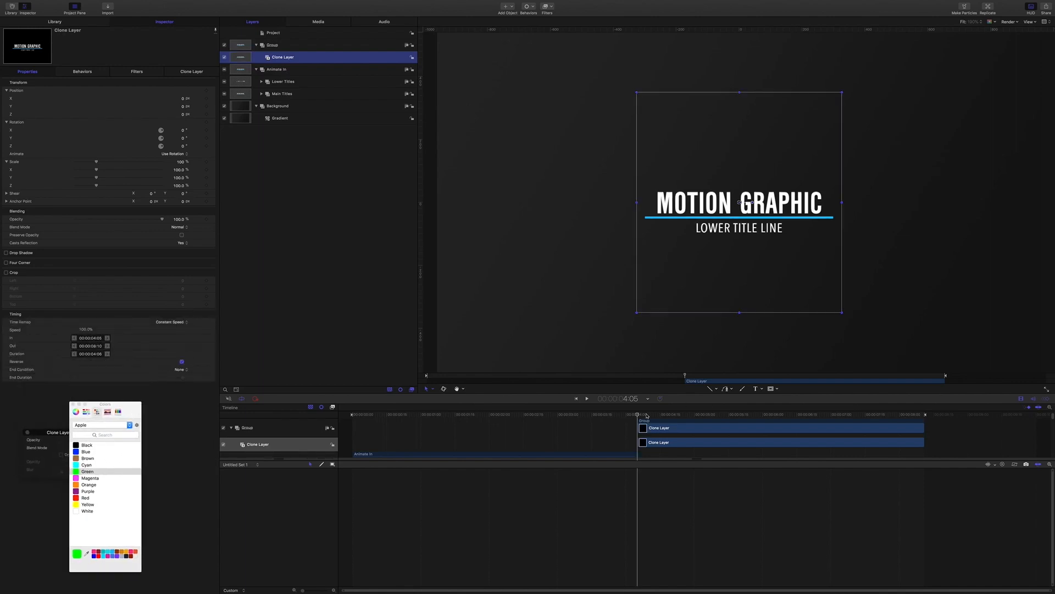
# Step: Return to the start of the timeline, deselect everything and play through the full animation
pyautogui.moveTo(638, 417)
pyautogui.mouseDown()
pyautogui.moveTo(286, 410)
pyautogui.moveTo(775, 426)
pyautogui.moveTo(535, 410)
pyautogui.moveTo(347, 413)
pyautogui.mouseUp()
pyautogui.click(321, 278)
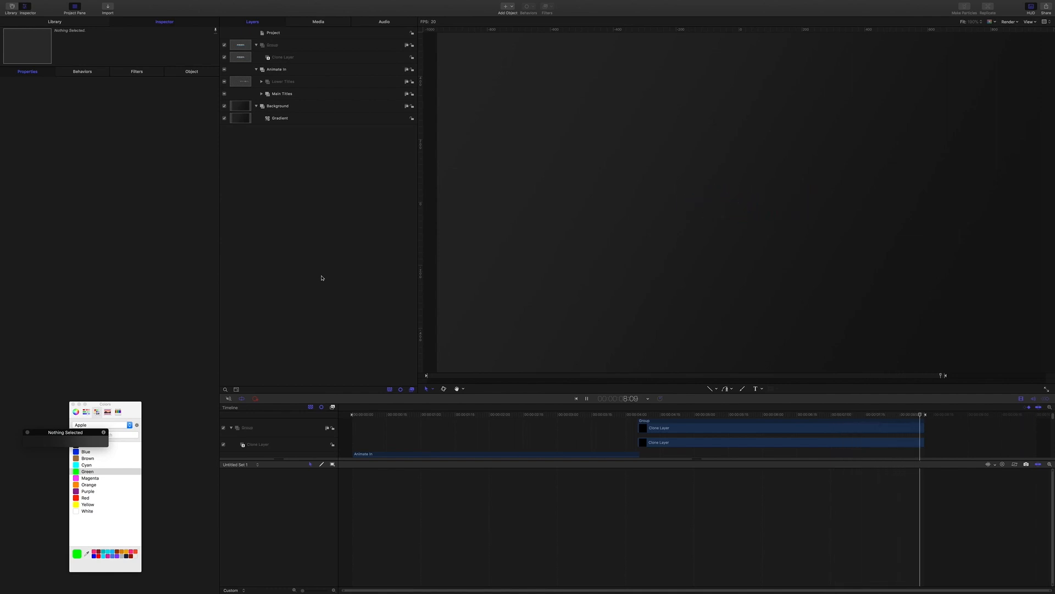
pyautogui.press('space')
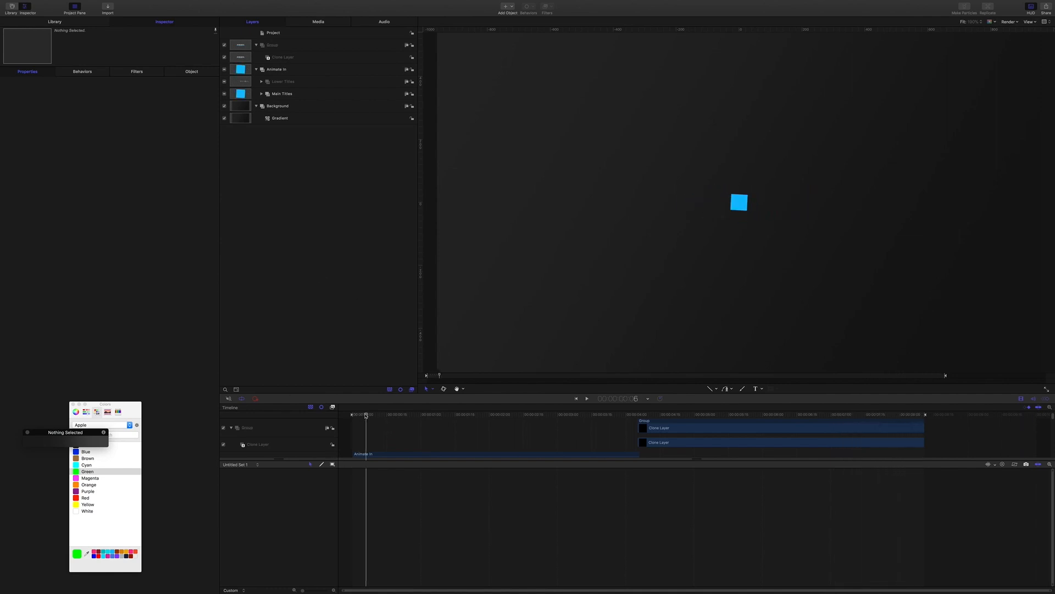
# Step: Go to 5:27 in the timeline and enable Motion Blur in the canvas render options
pyautogui.moveTo(387, 415); pyautogui.dragTo(756, 406)
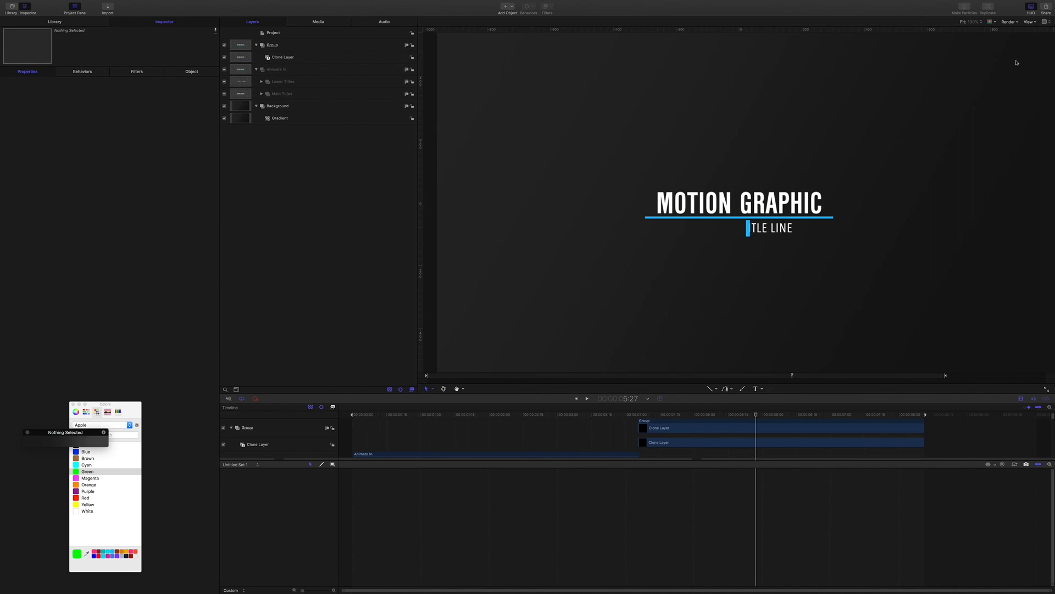
pyautogui.click(1029, 22)
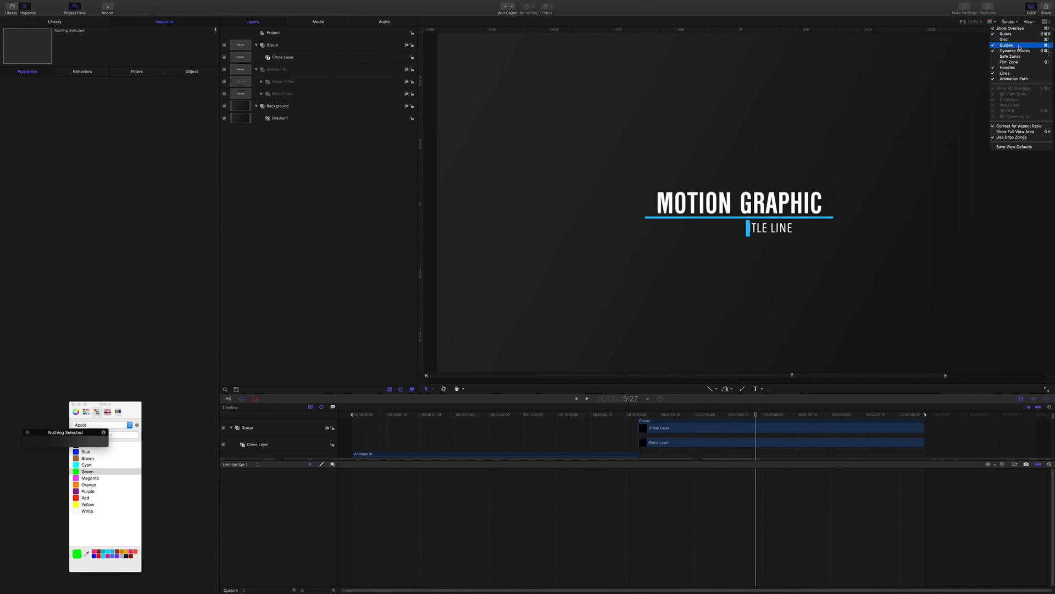
pyautogui.click(1008, 24)
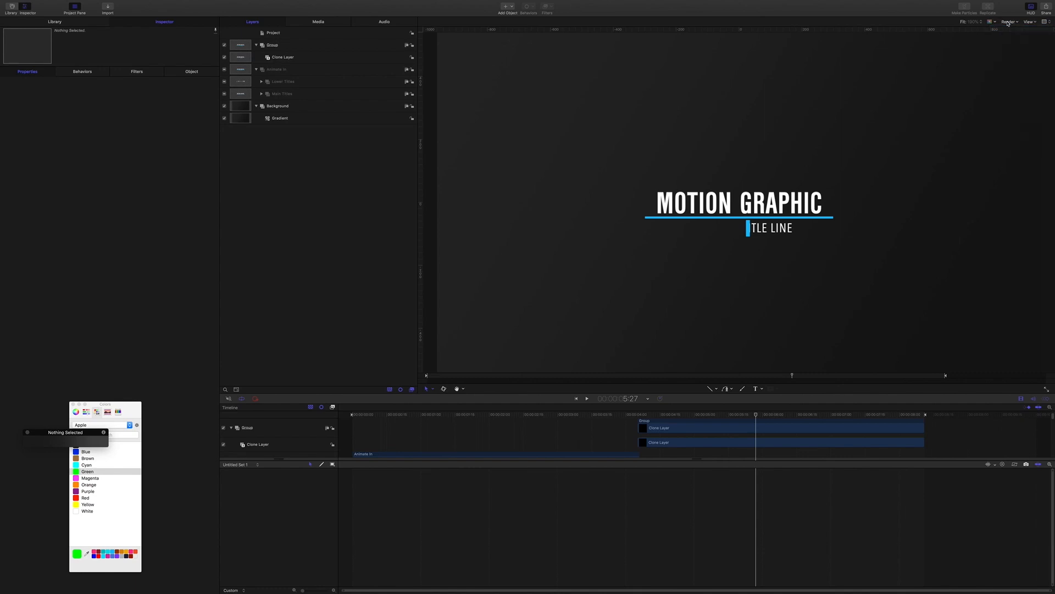
pyautogui.click(1009, 24)
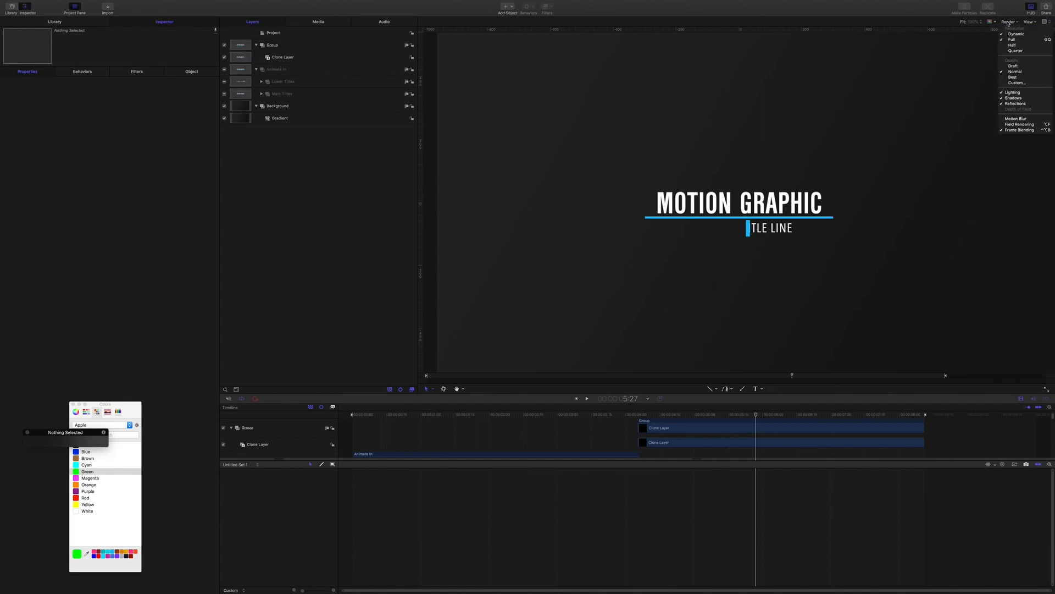
pyautogui.click(1022, 119)
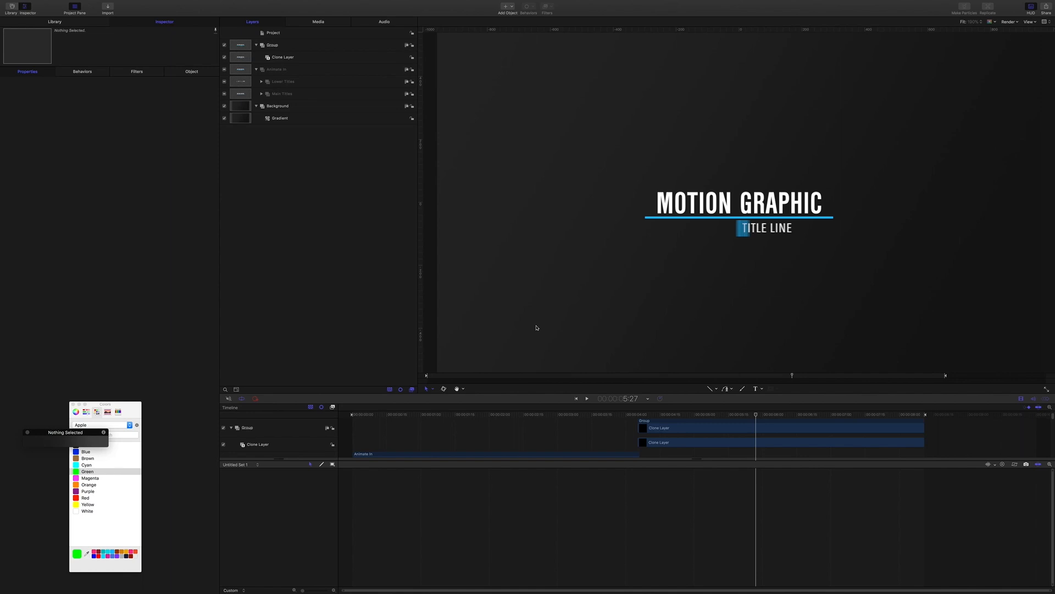
# Step: Render a RAM preview of the play range to review the animation with motion blur
pyautogui.press('super+r')
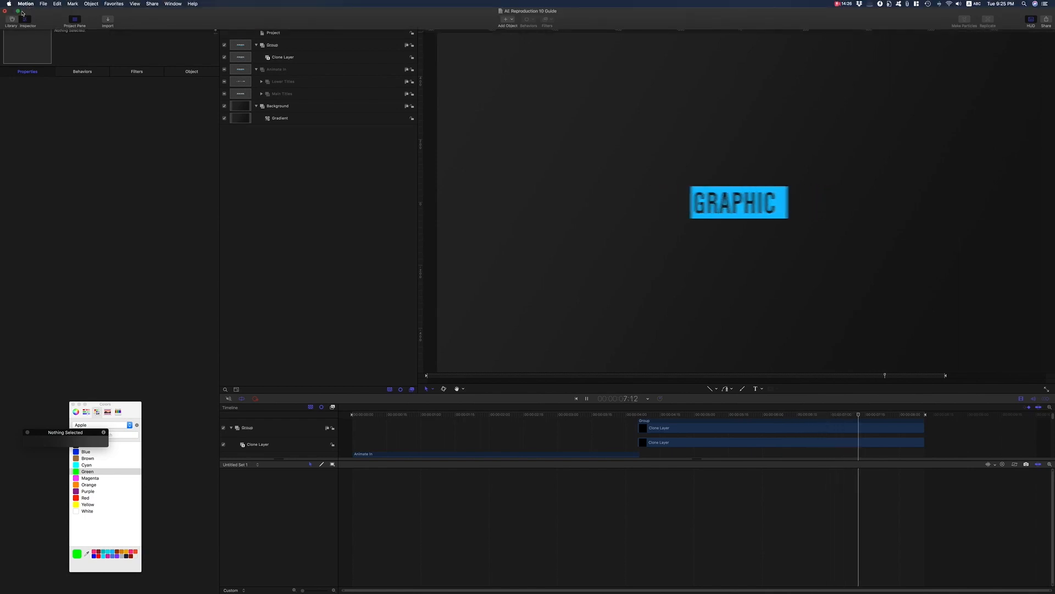
pyautogui.click(845, 4)
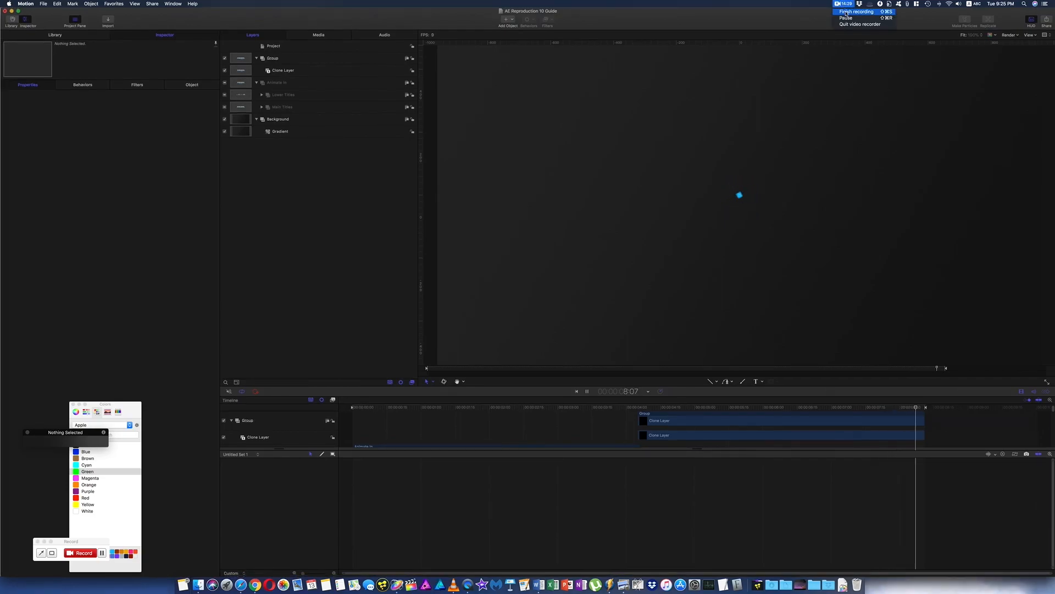